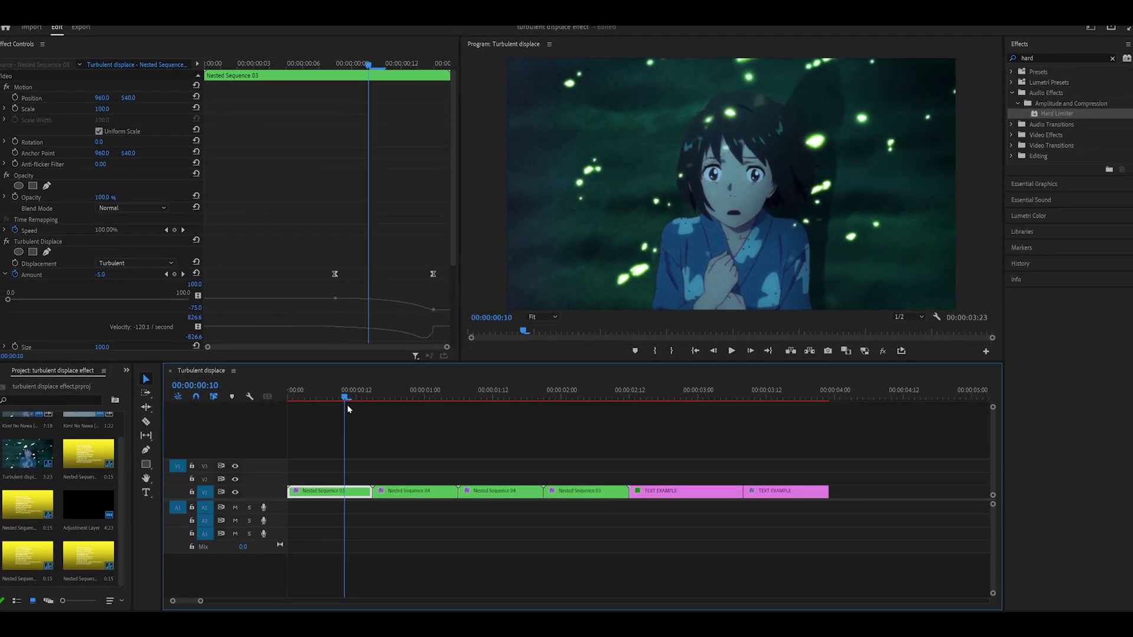
# Step: Preview the finished Turbulent Displace examples in the sequence, from the nested clips through to the text graphics
pyautogui.moveTo(347, 408); pyautogui.dragTo(431, 407)
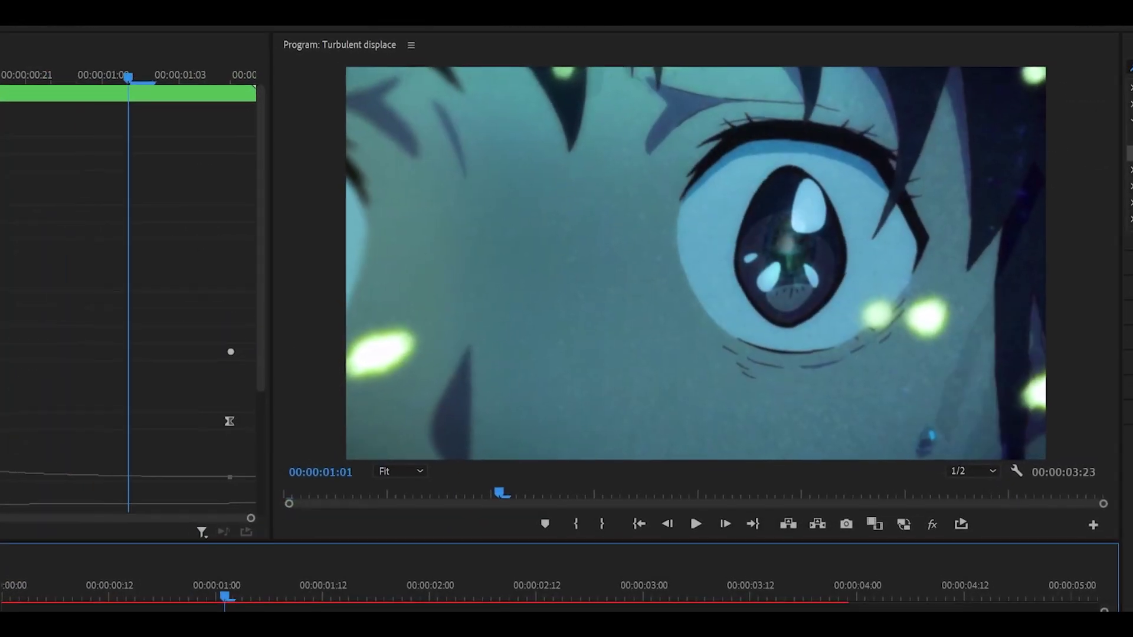
pyautogui.moveTo(225, 614); pyautogui.dragTo(306, 629)
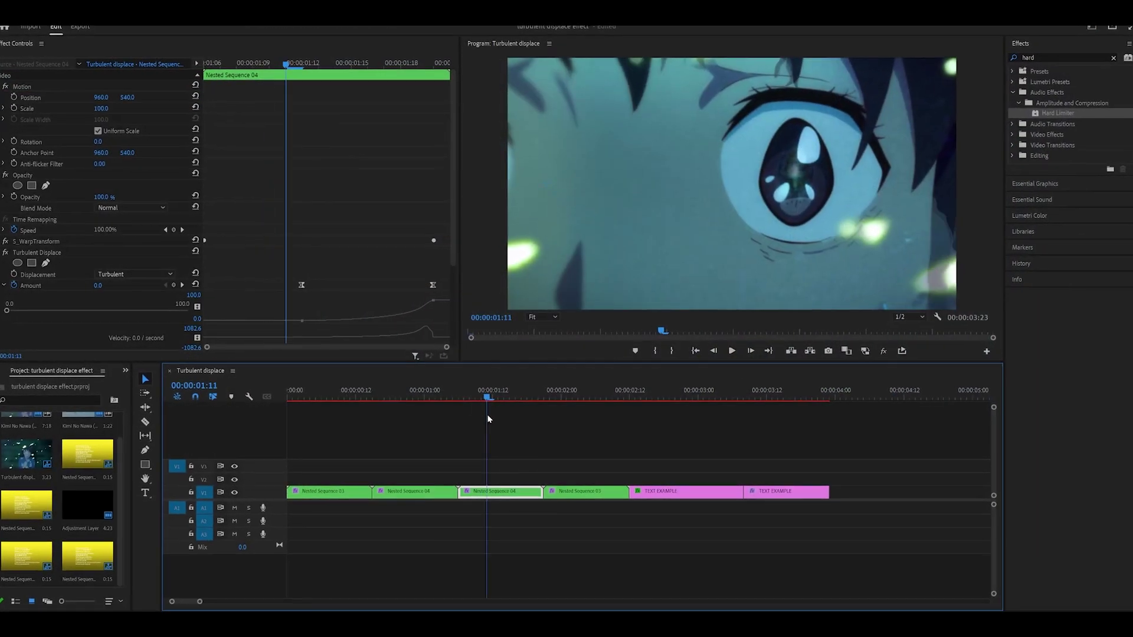
pyautogui.moveTo(524, 420); pyautogui.dragTo(499, 417)
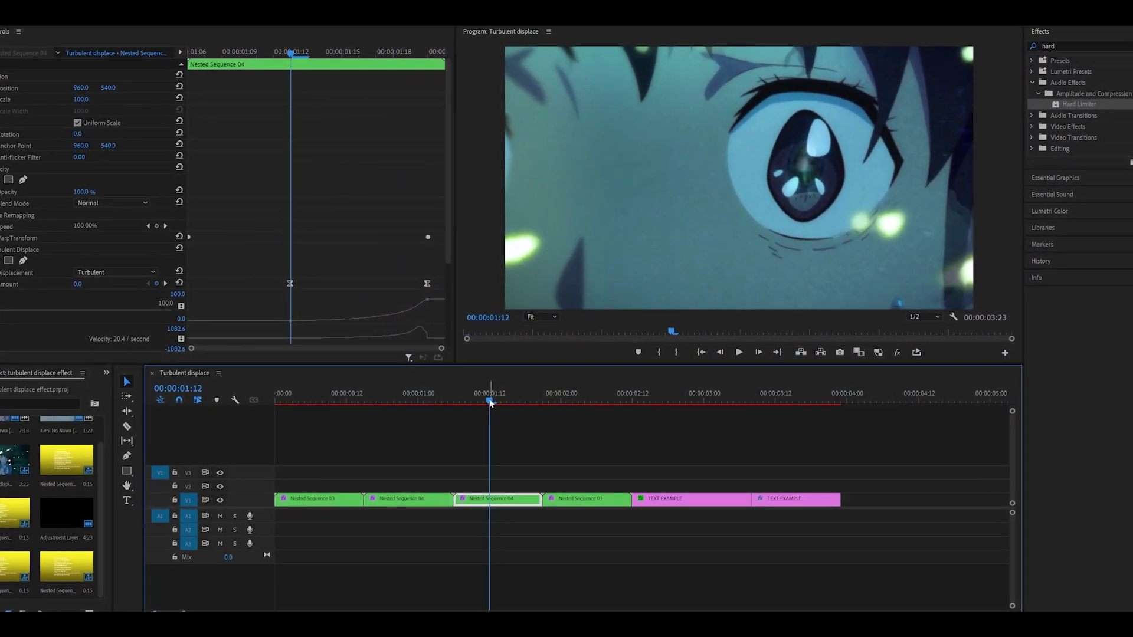
pyautogui.press('space')
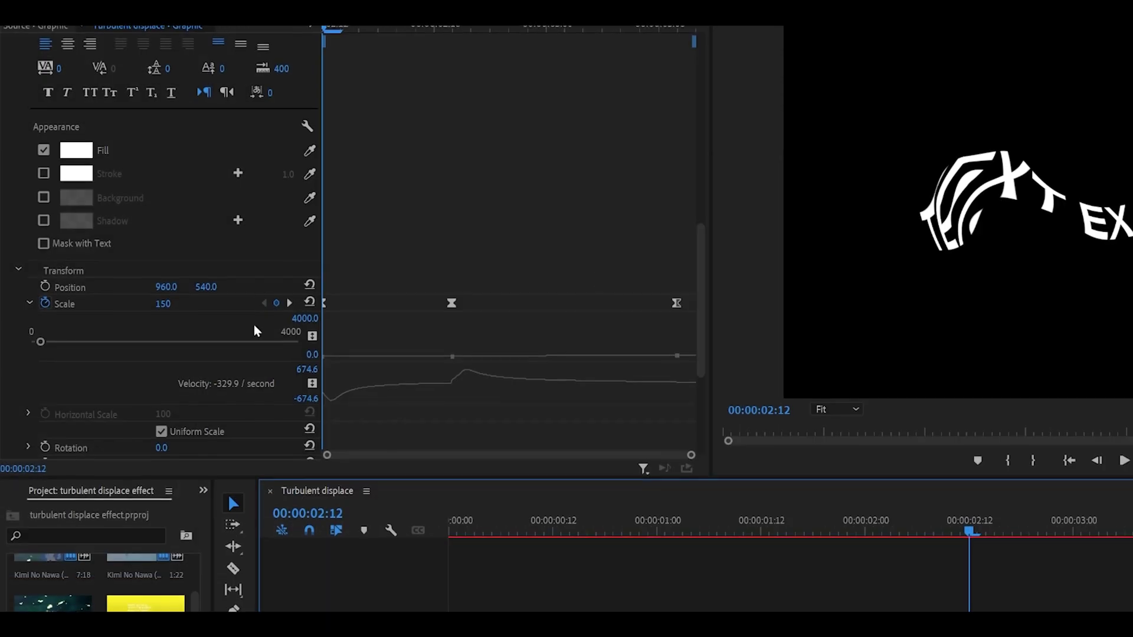
pyautogui.moveTo(992, 525); pyautogui.dragTo(1084, 536)
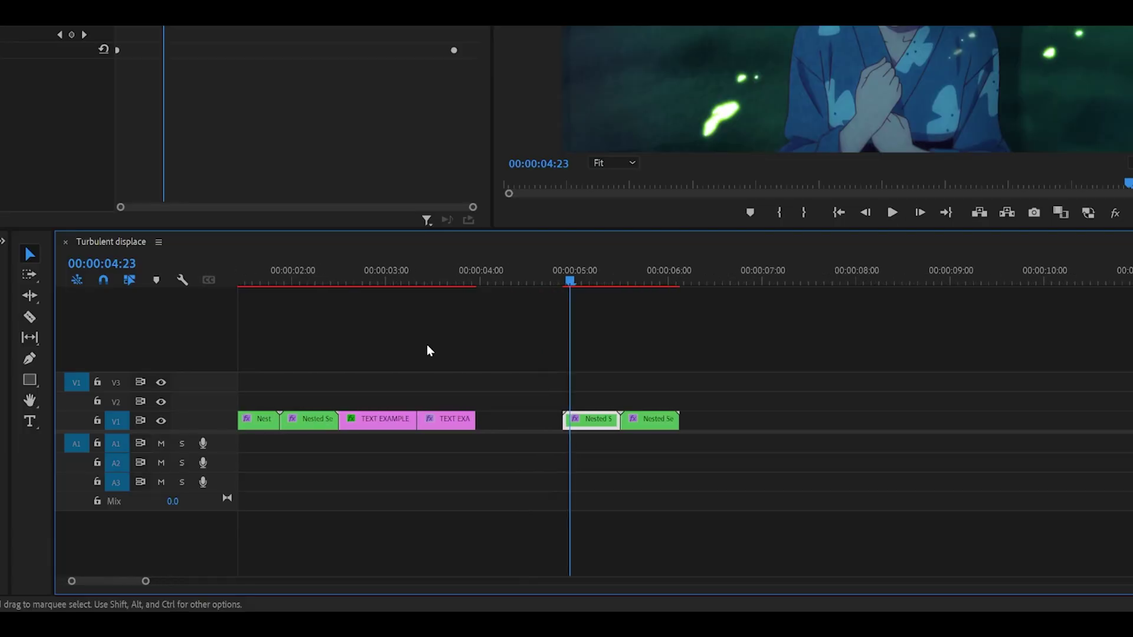
# Step: Find the Turbulent Displace effect by searching for "turbulent" and apply it to the separate Nested Sequence 03 clip near 00:00:05:00
pyautogui.scroll(-2, 435, 341)
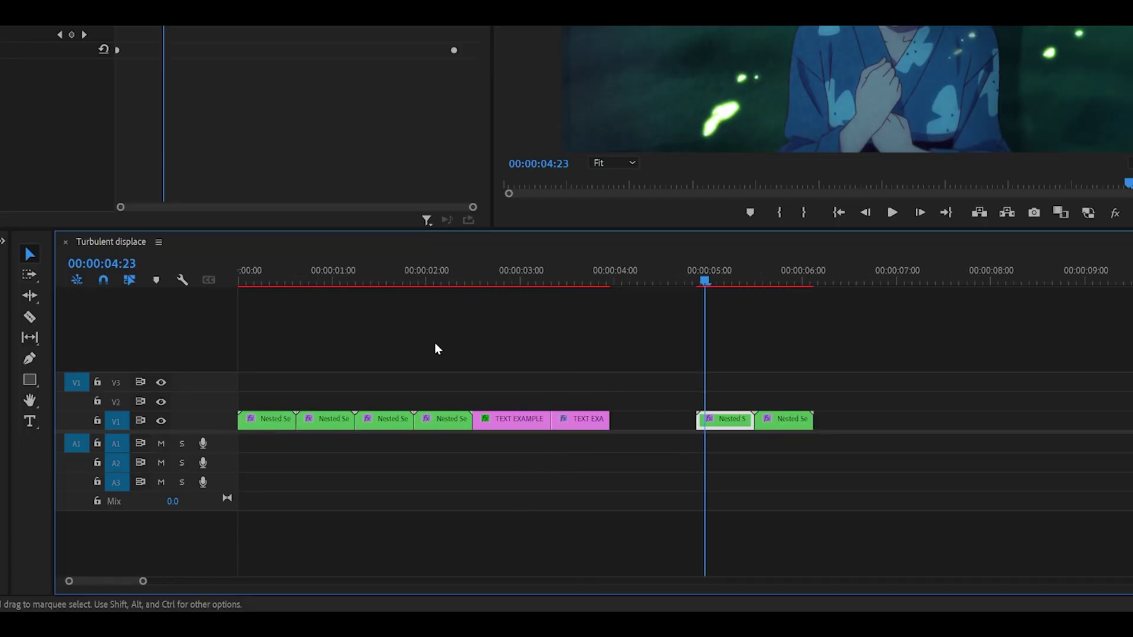
pyautogui.moveTo(352, 463); pyautogui.dragTo(323, 491)
pyautogui.scroll(-2, 575, 424)
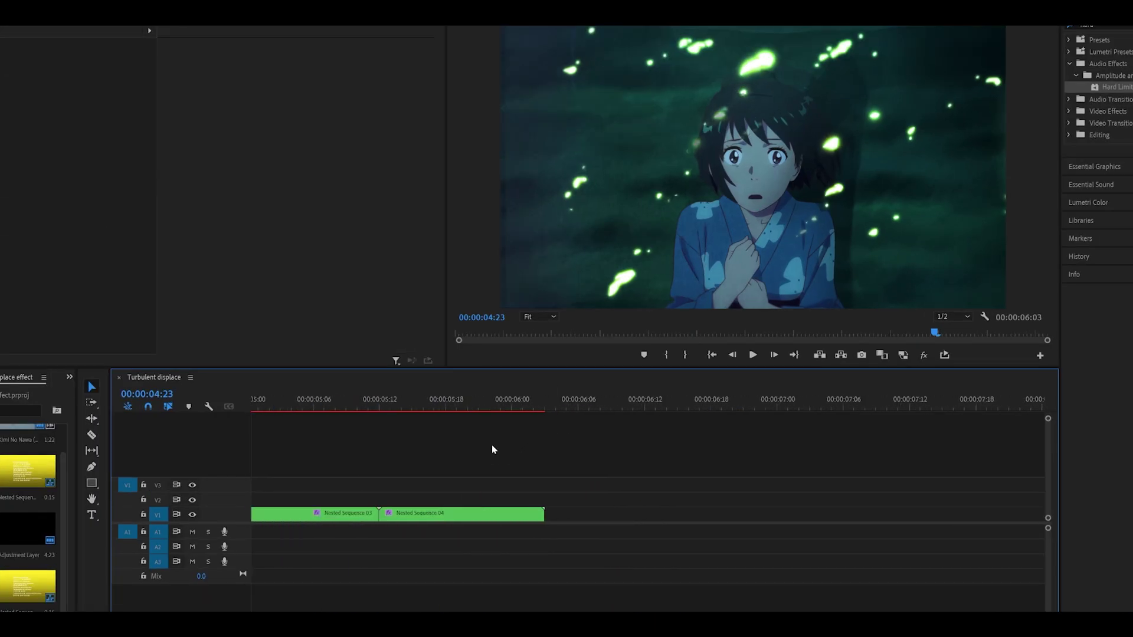
pyautogui.press('space')
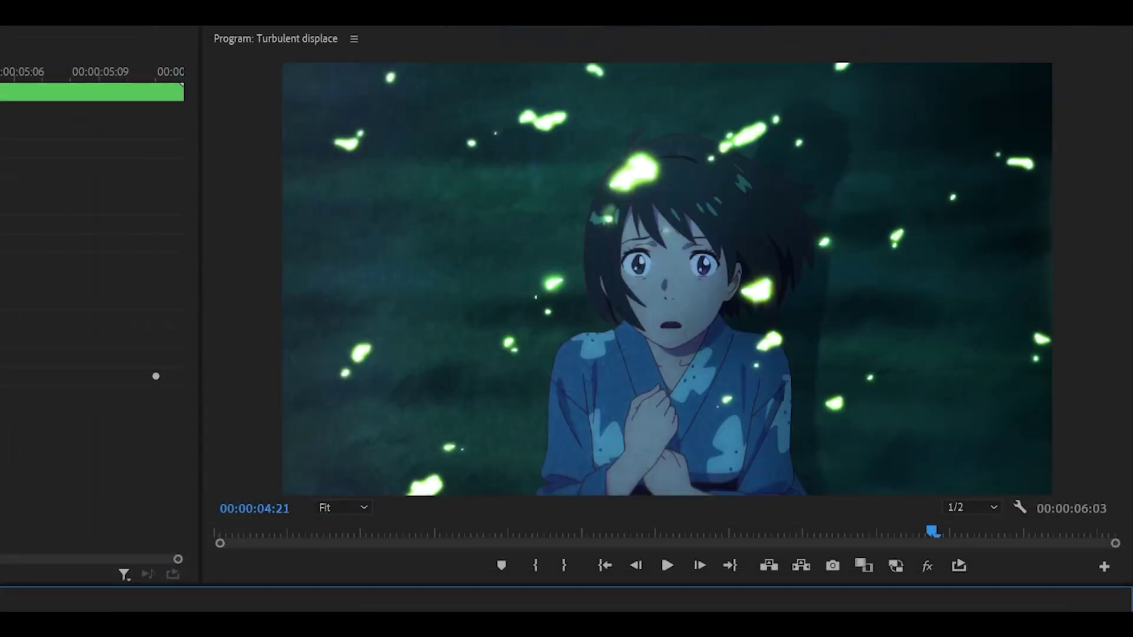
pyautogui.click(1097, 34)
pyautogui.write('t')
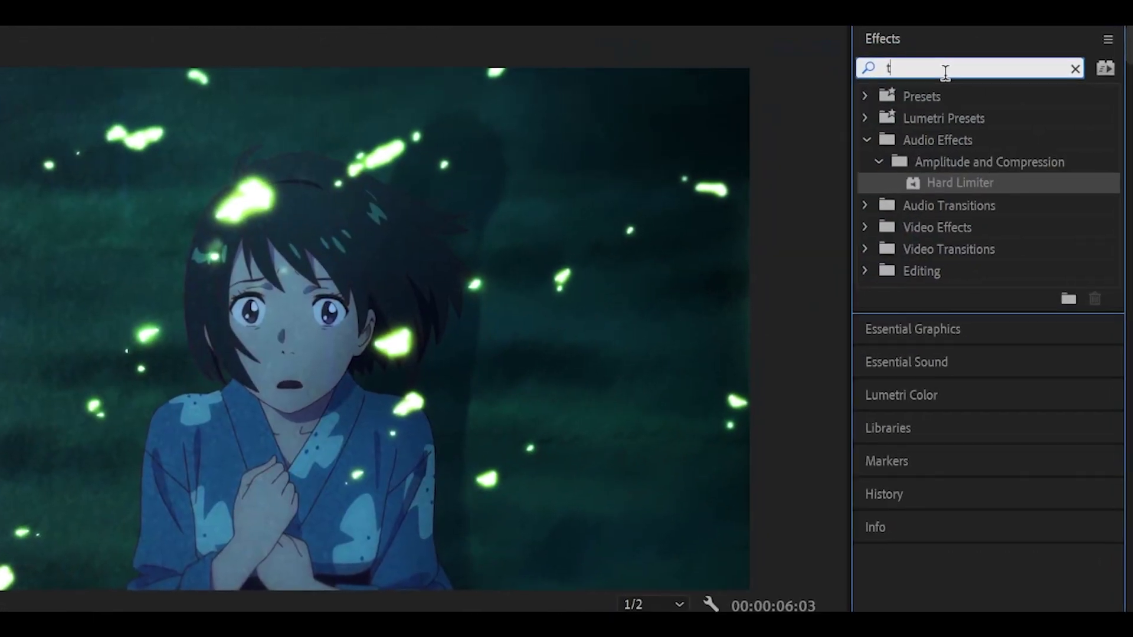
pyautogui.write('urbulent')
pyautogui.moveTo(877, 389); pyautogui.dragTo(922, 119)
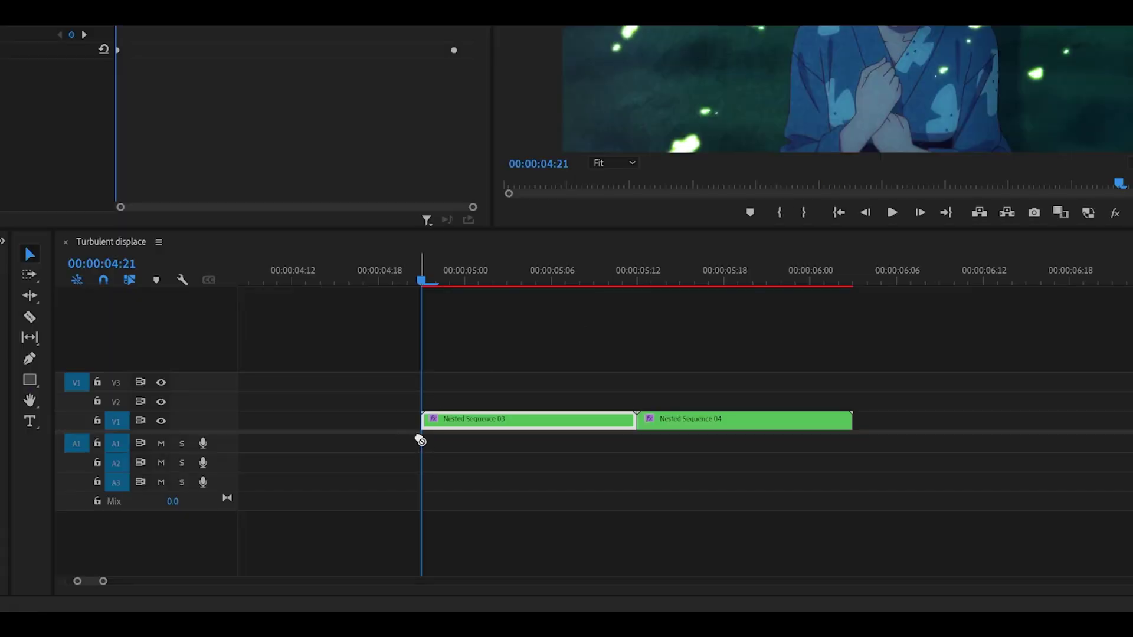
pyautogui.moveTo(420, 440); pyautogui.dragTo(425, 421)
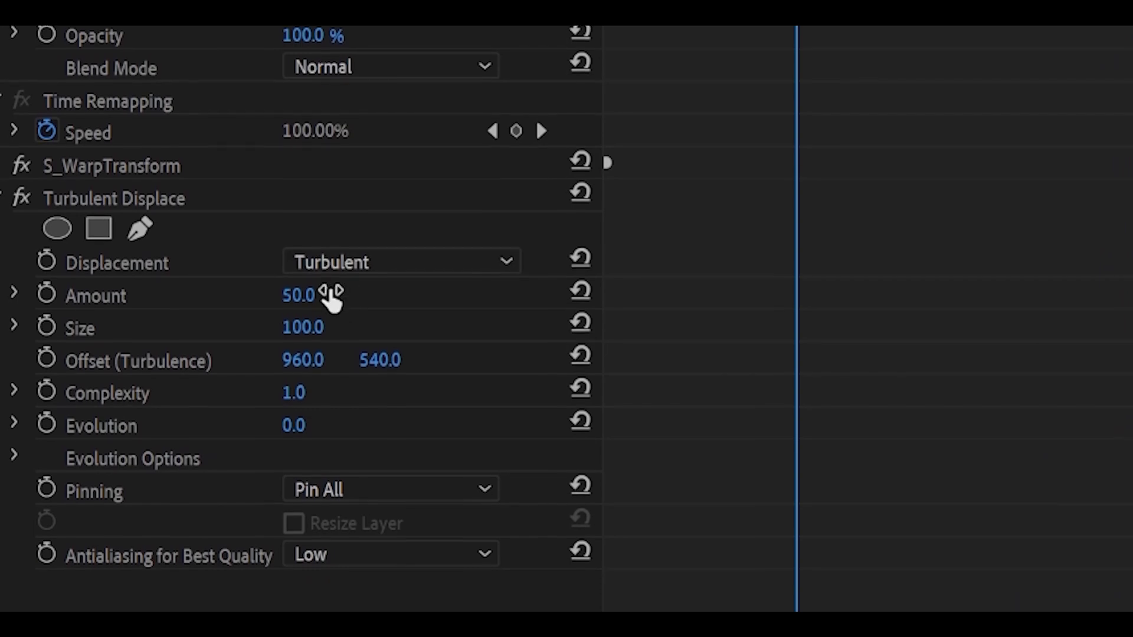
# Step: Raise the Turbulent Displace amount to 392 and try shifting the turbulence offset horizontally, to values such as 1247
pyautogui.moveTo(334, 304); pyautogui.dragTo(536, 285)
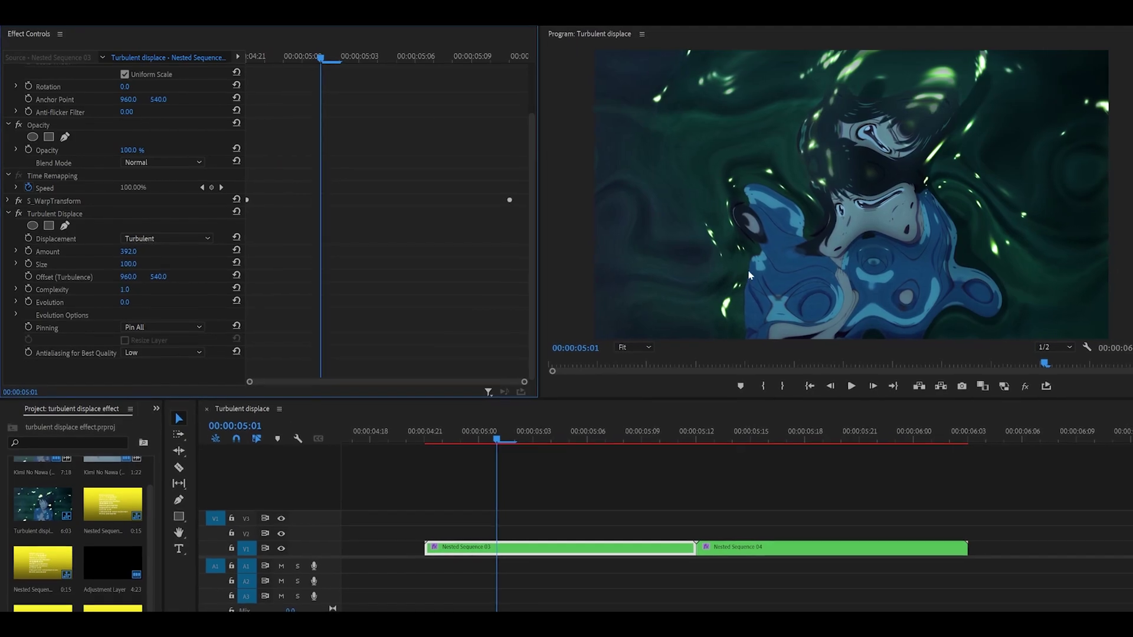
pyautogui.click(68, 276)
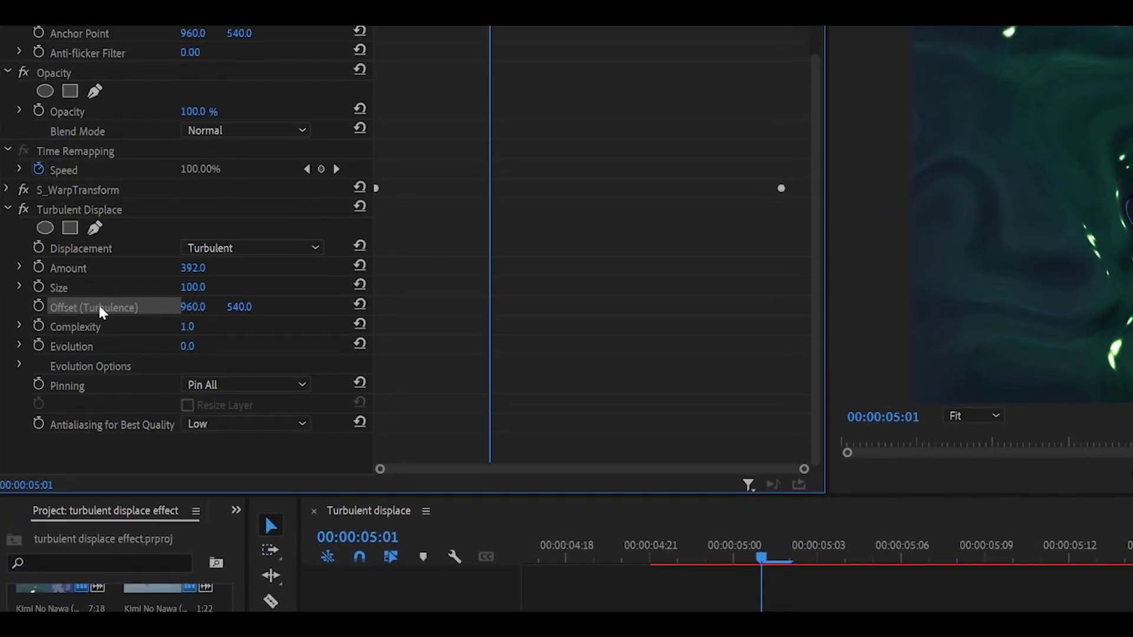
pyautogui.moveTo(193, 306); pyautogui.dragTo(362, 307)
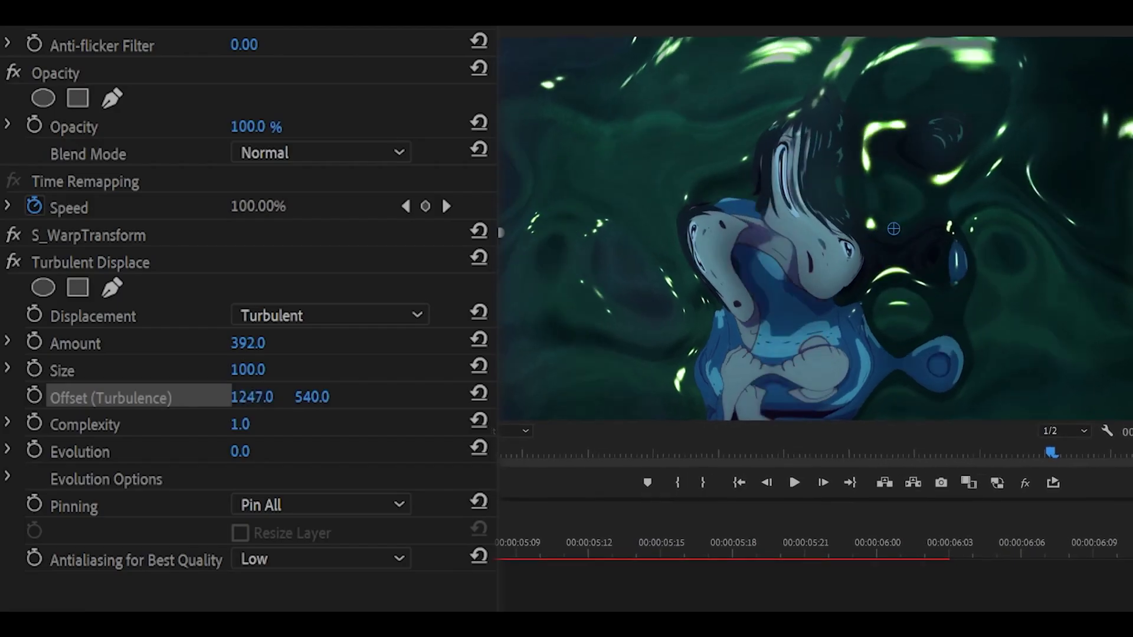
pyautogui.moveTo(421, 397); pyautogui.dragTo(552, 397)
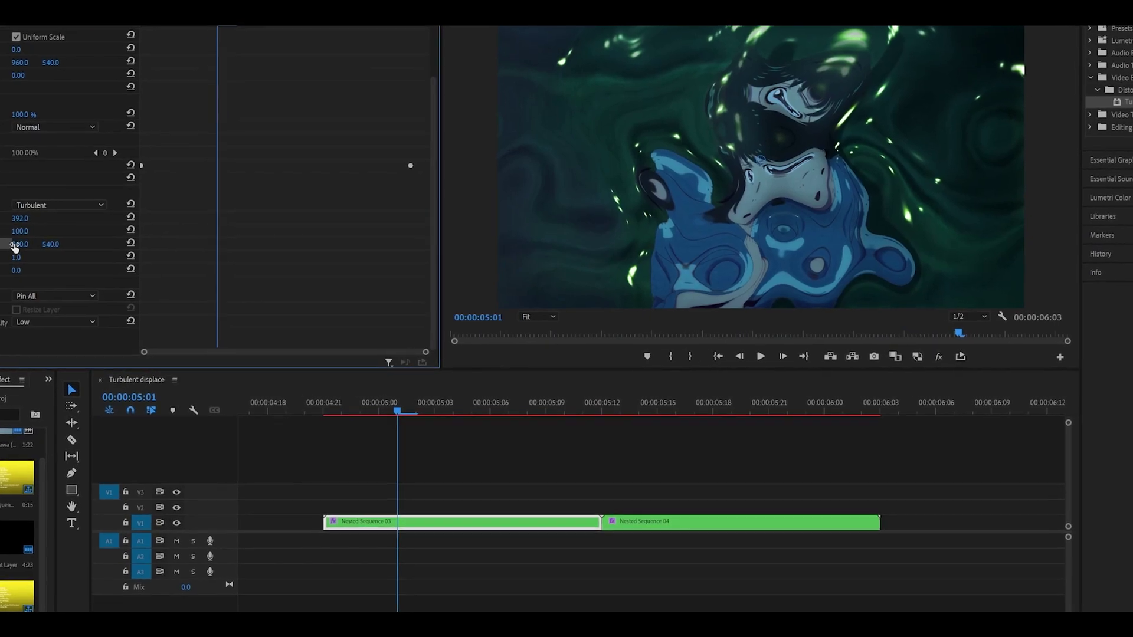
pyautogui.moveTo(15, 248); pyautogui.dragTo(68, 247)
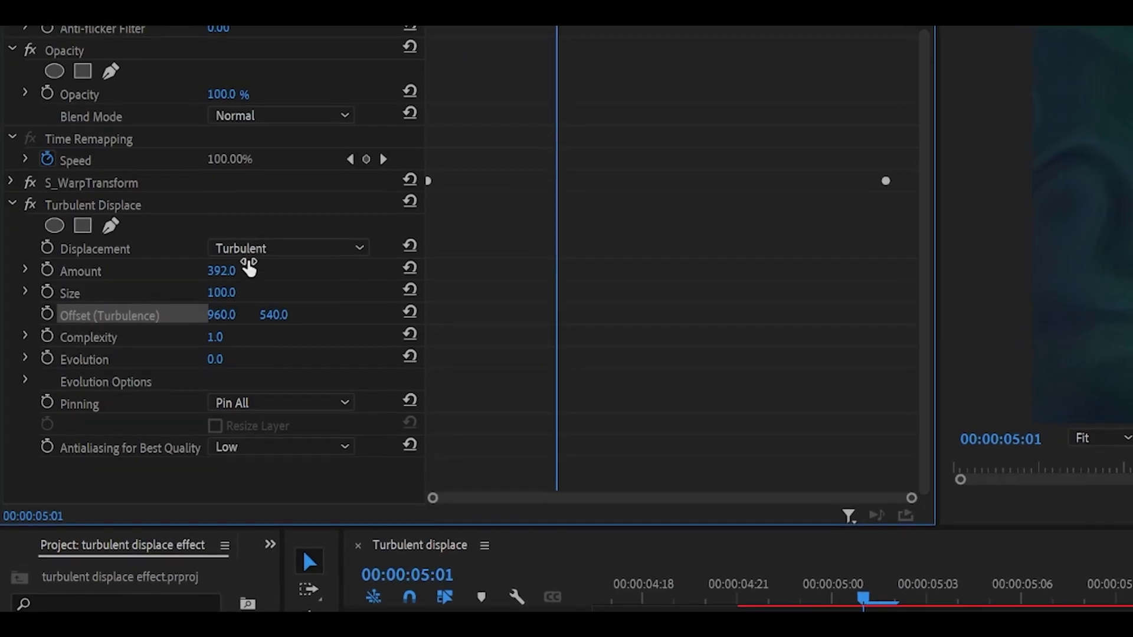
# Step: Move the turbulence offset point around the preview image to try different distortion positions
pyautogui.click(271, 247)
pyautogui.click(267, 292)
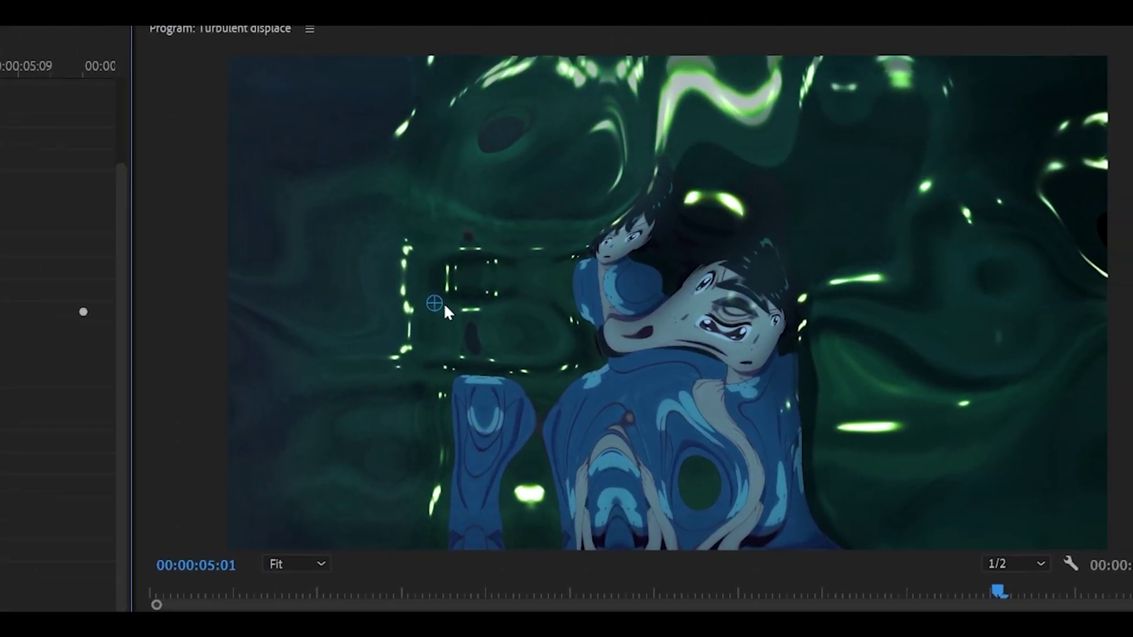
pyautogui.moveTo(437, 302); pyautogui.dragTo(805, 430)
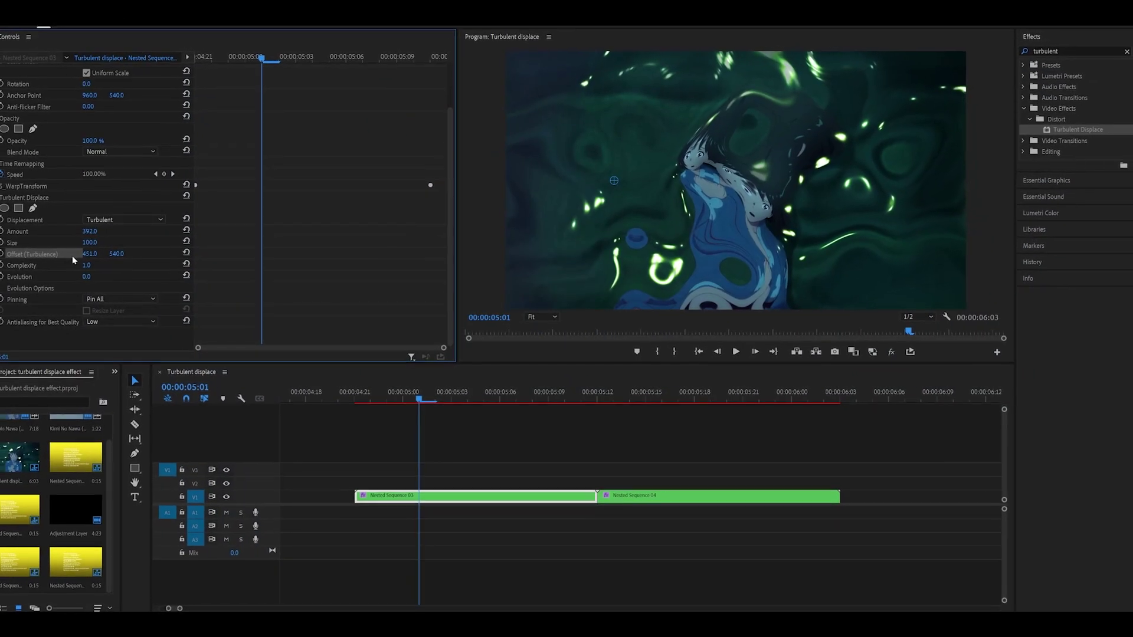
pyautogui.click(744, 211)
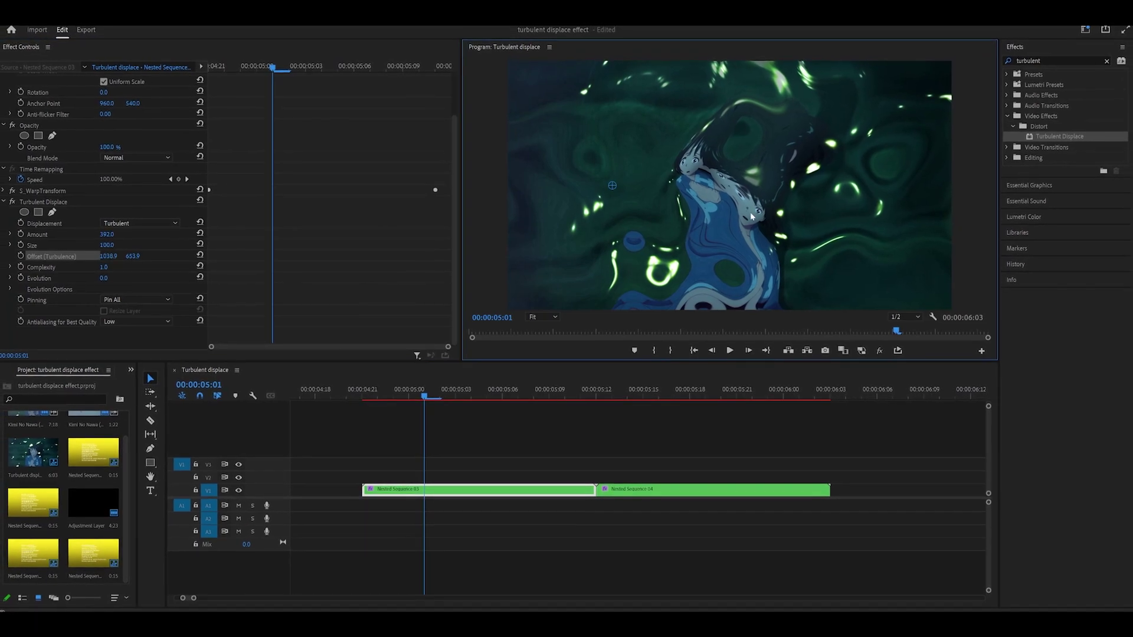
pyautogui.moveTo(844, 249); pyautogui.dragTo(759, 170)
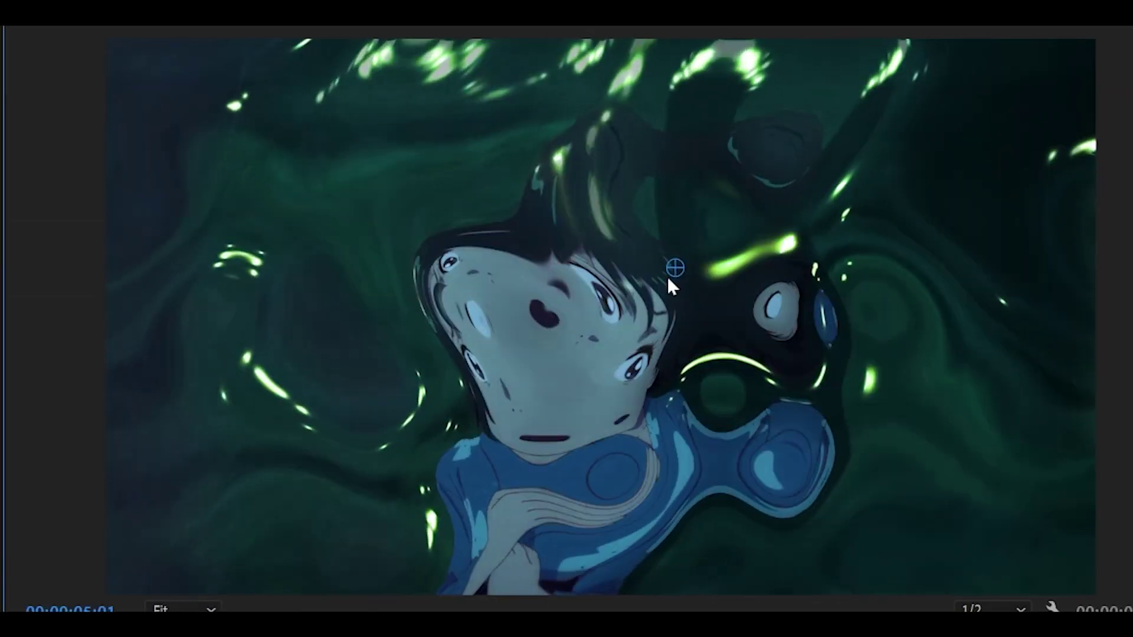
pyautogui.moveTo(668, 280); pyautogui.dragTo(649, 402)
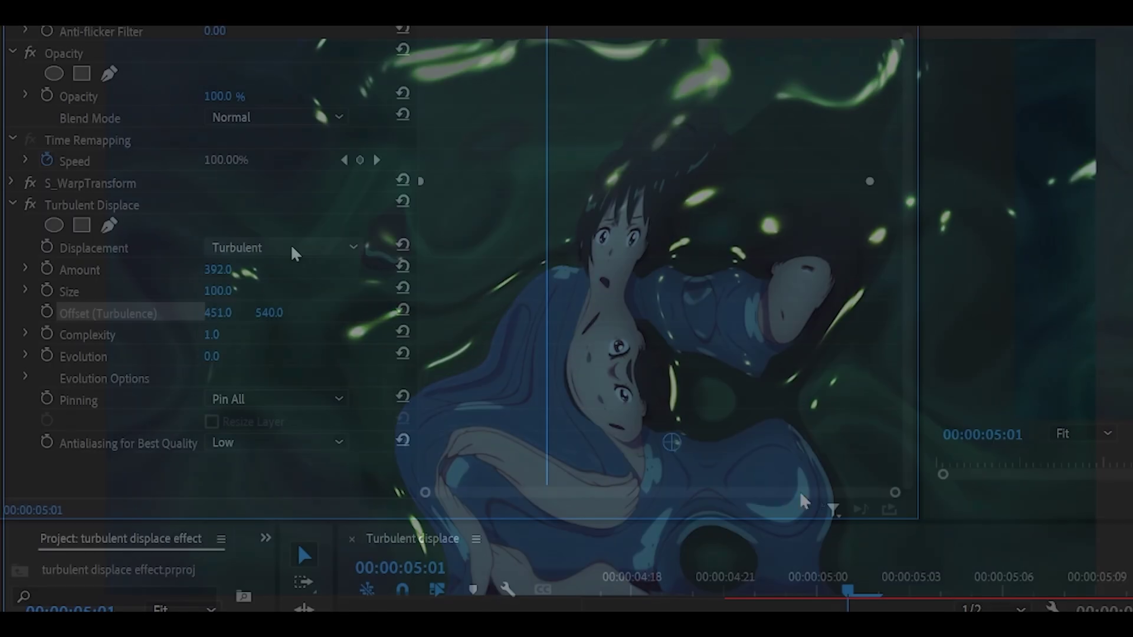
# Step: Try the Bulge, Twist and Turbulent Smoother displacement types on the clip
pyautogui.click(291, 246)
pyautogui.click(260, 291)
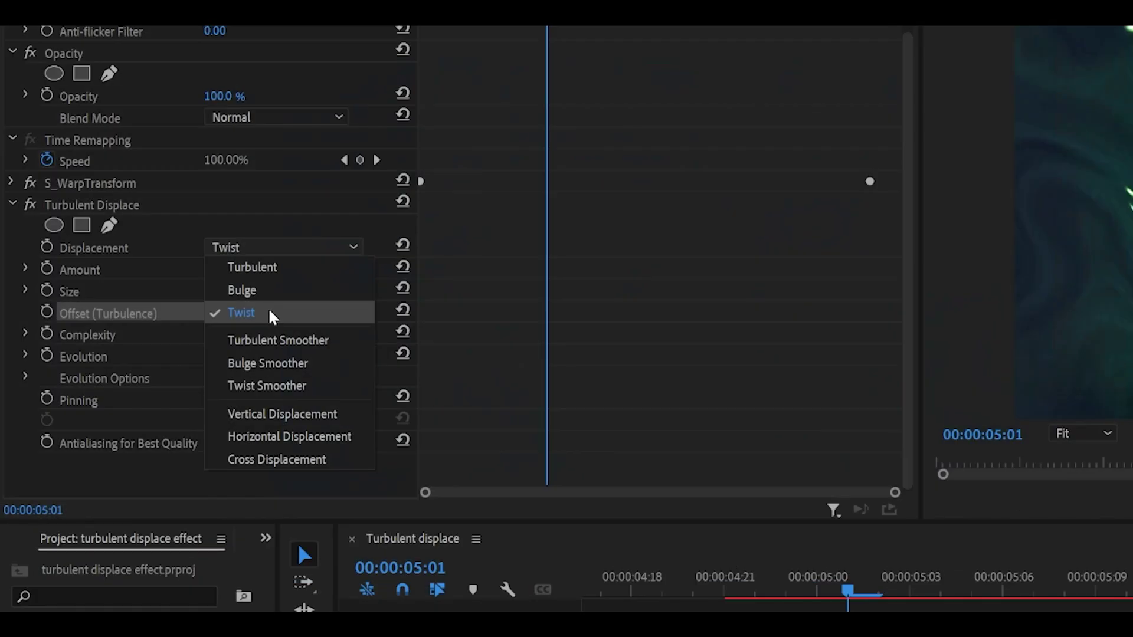
pyautogui.click(273, 317)
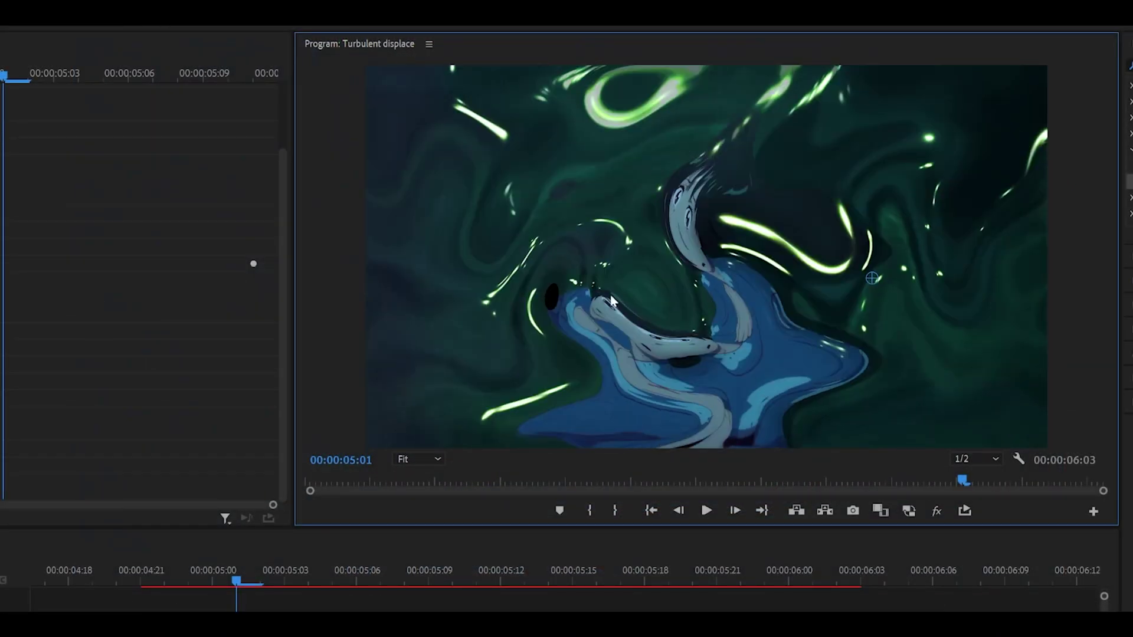
pyautogui.click(139, 223)
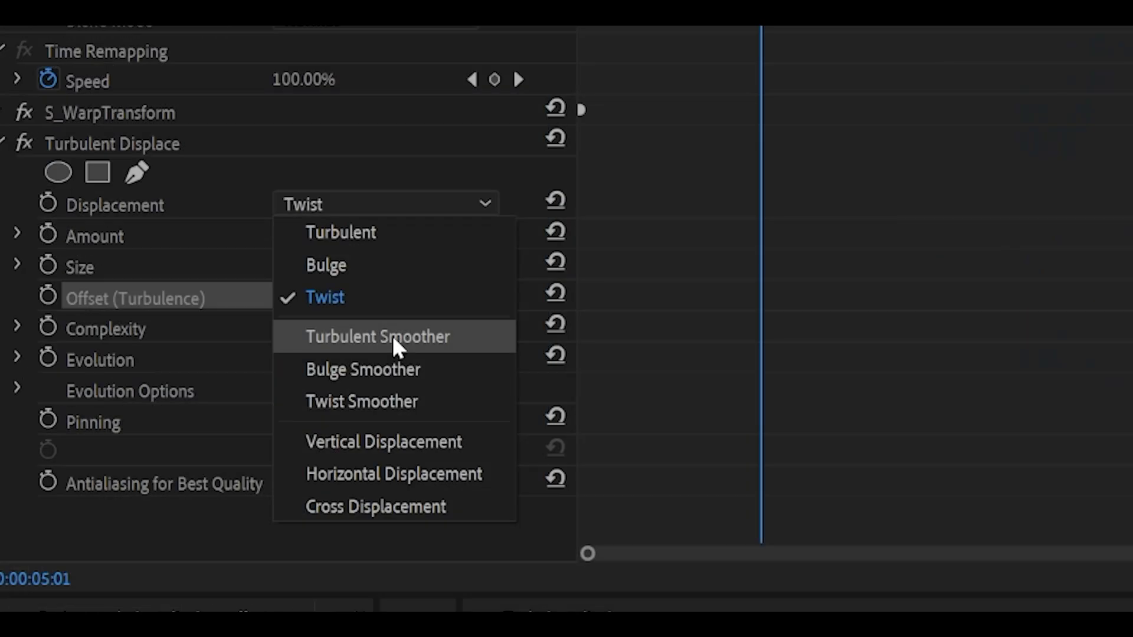
pyautogui.click(416, 332)
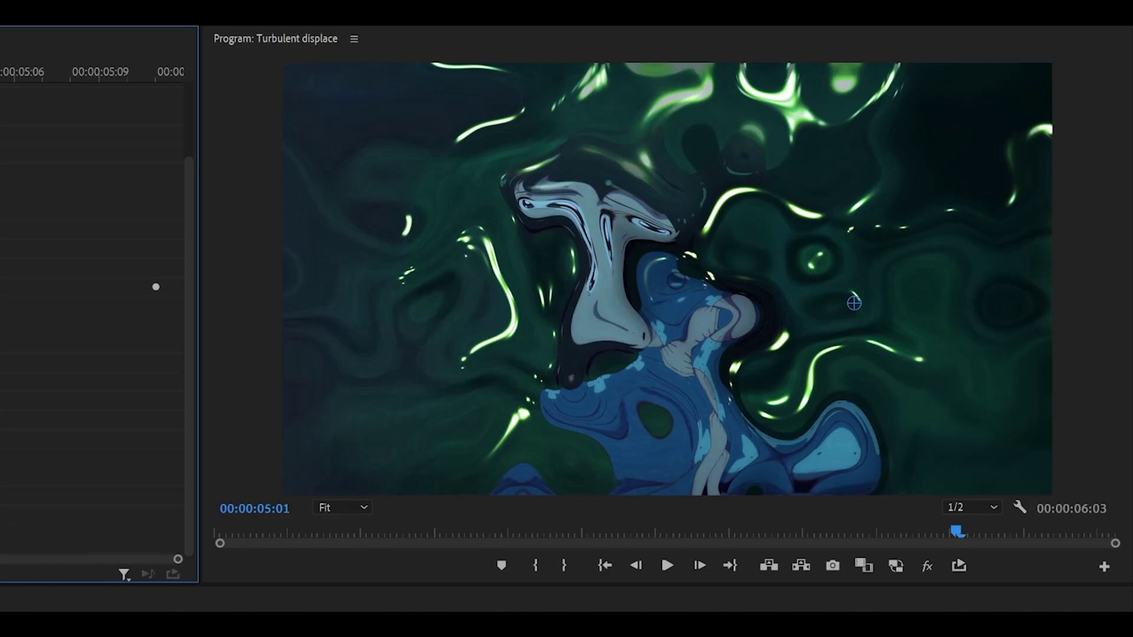
pyautogui.click(853, 300)
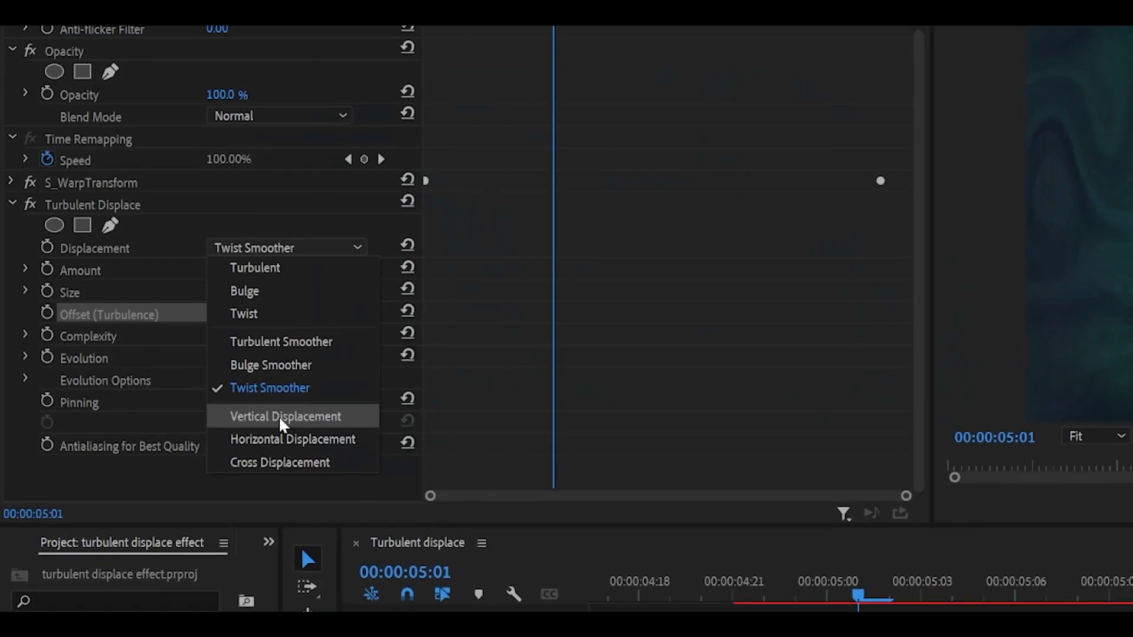
# Step: Try the Vertical, Horizontal and Cross Displacement types and return the displacement to Turbulent
pyautogui.click(295, 269)
pyautogui.click(285, 248)
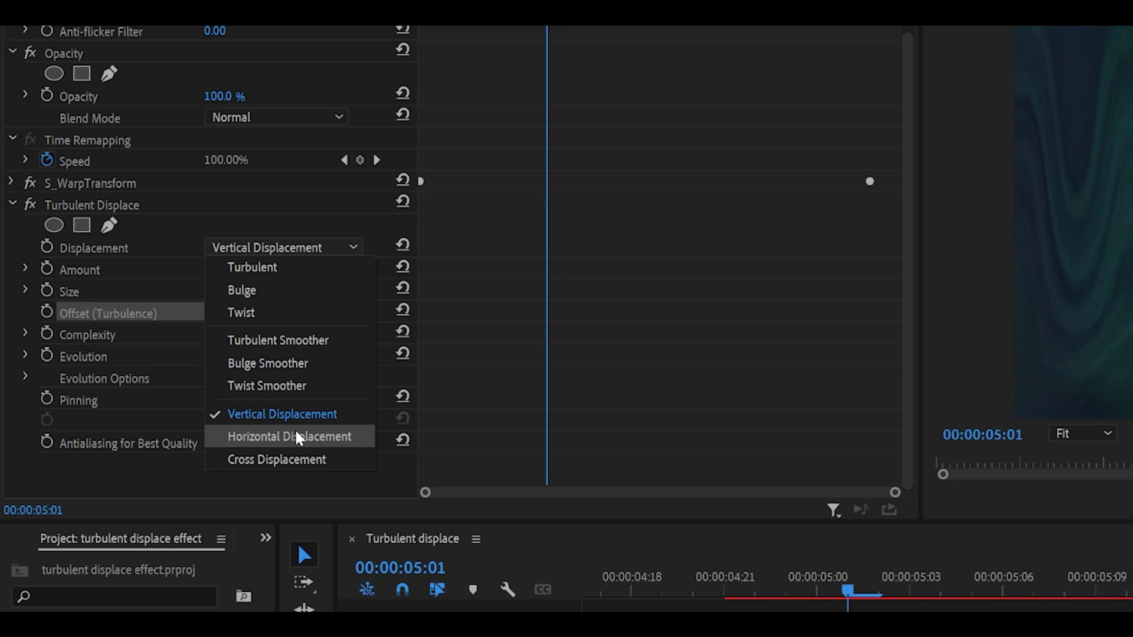
pyautogui.click(296, 437)
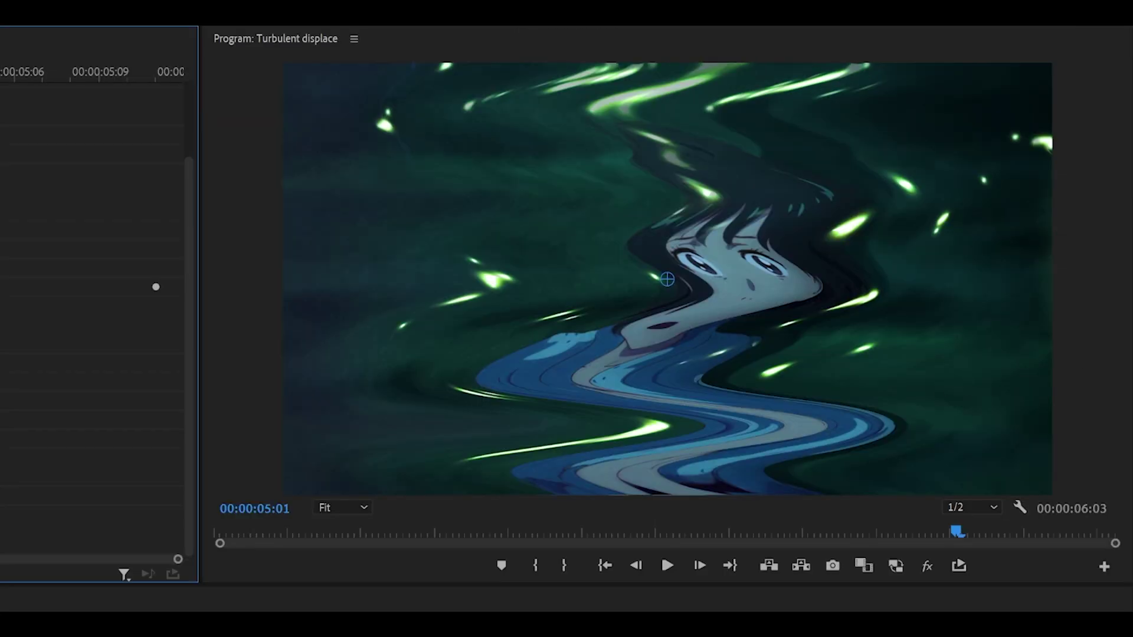
pyautogui.click(143, 224)
pyautogui.click(127, 327)
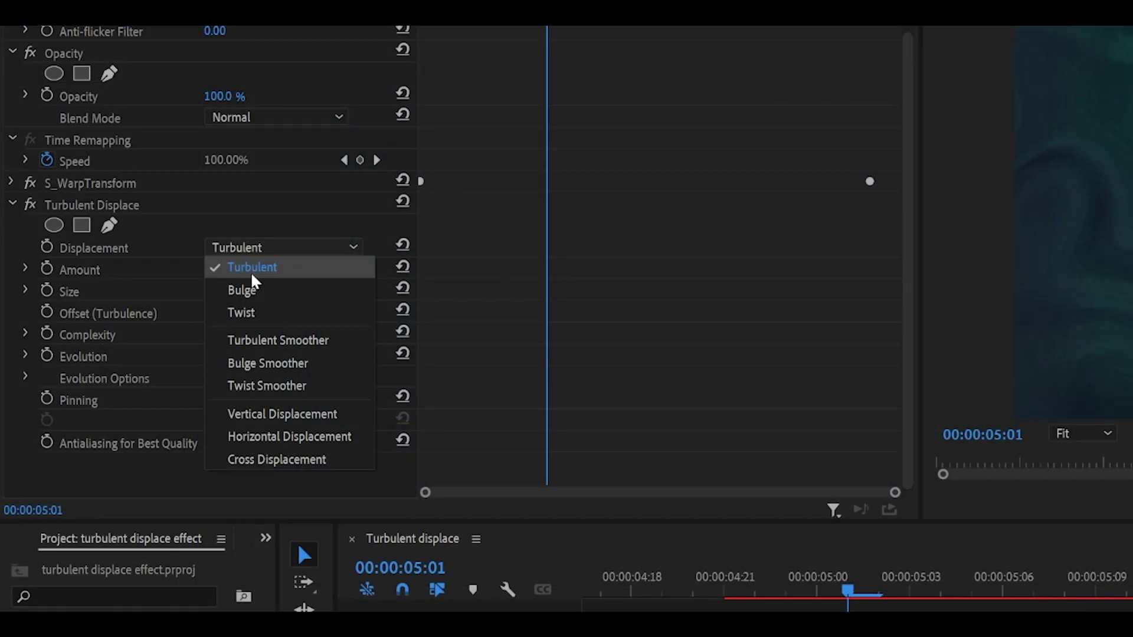
pyautogui.click(254, 273)
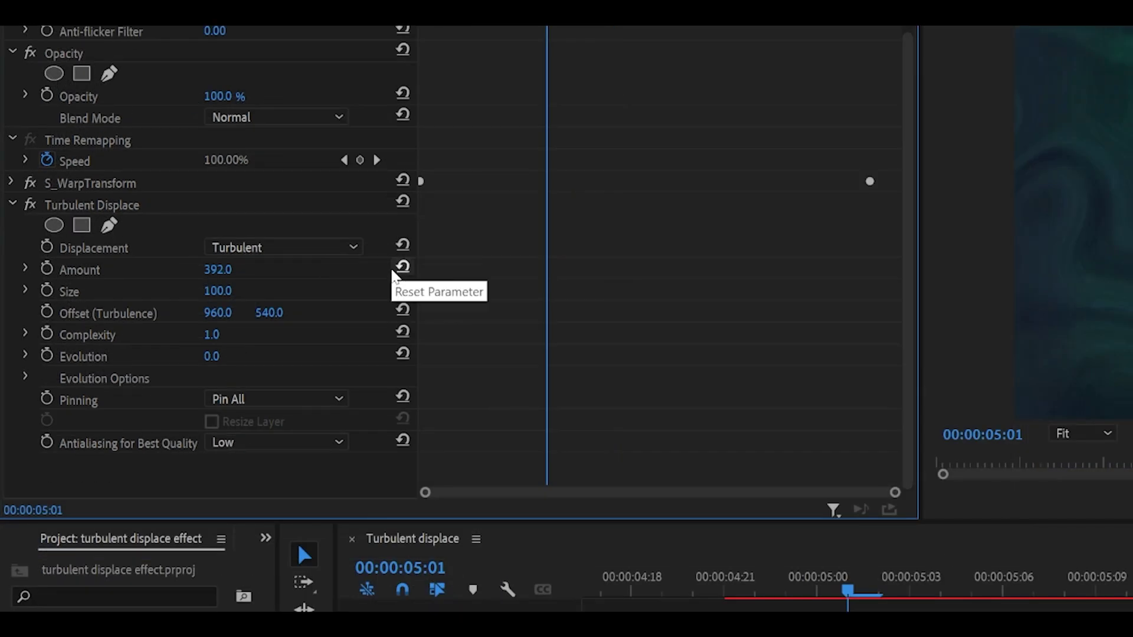
# Step: Reset the Turbulent Displace amount to its default and raise it to 313
pyautogui.click(393, 272)
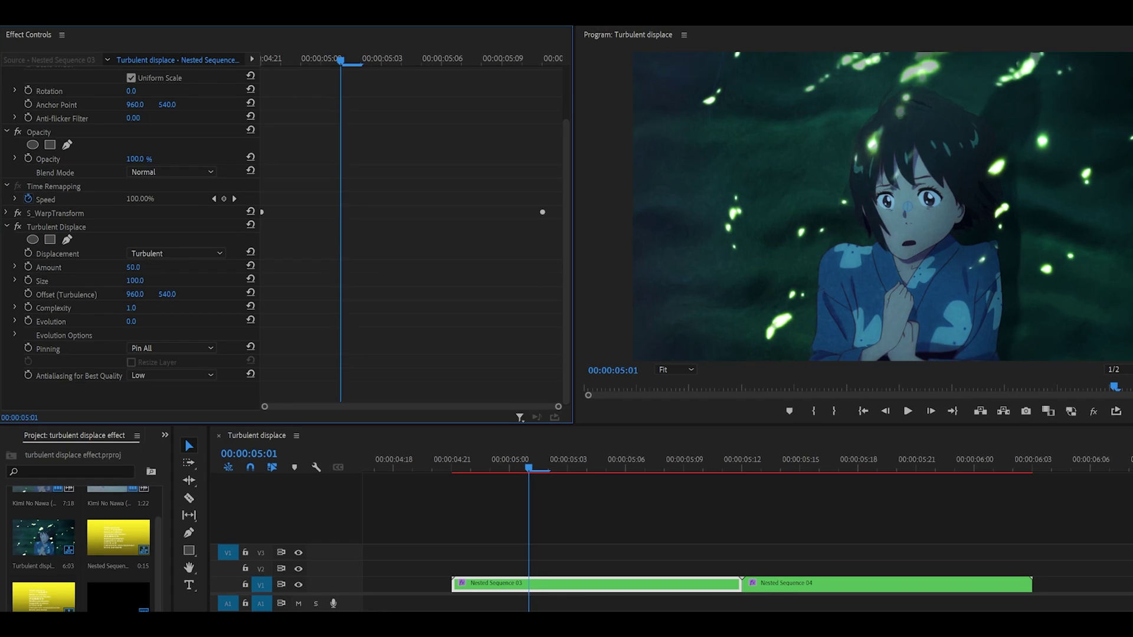
pyautogui.moveTo(132, 268); pyautogui.dragTo(107, 268)
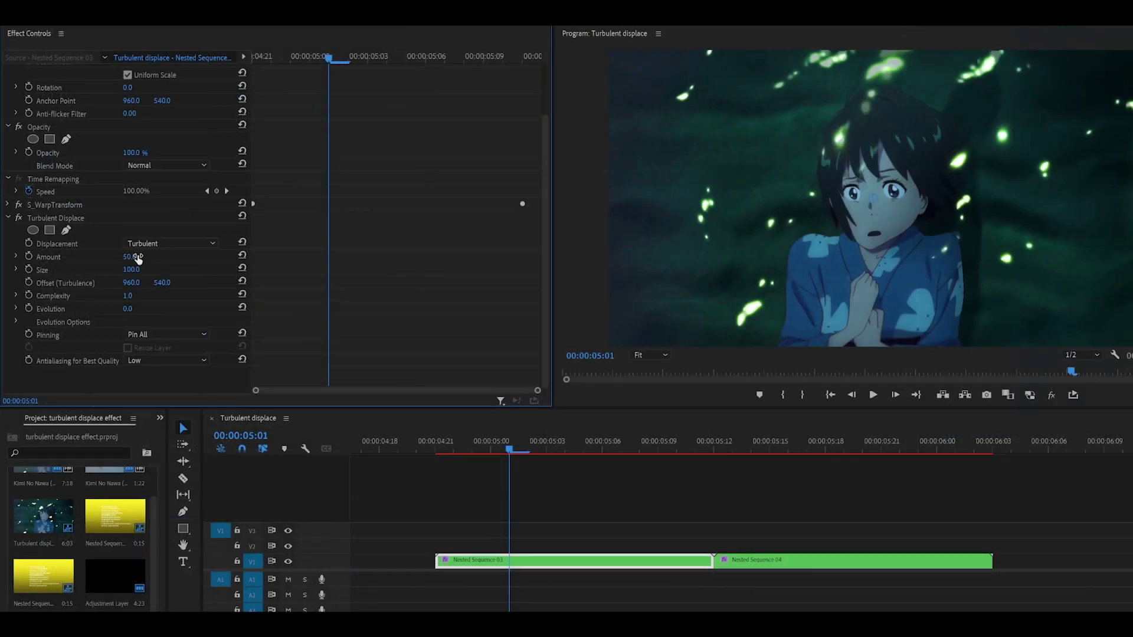
pyautogui.moveTo(130, 256); pyautogui.dragTo(234, 269)
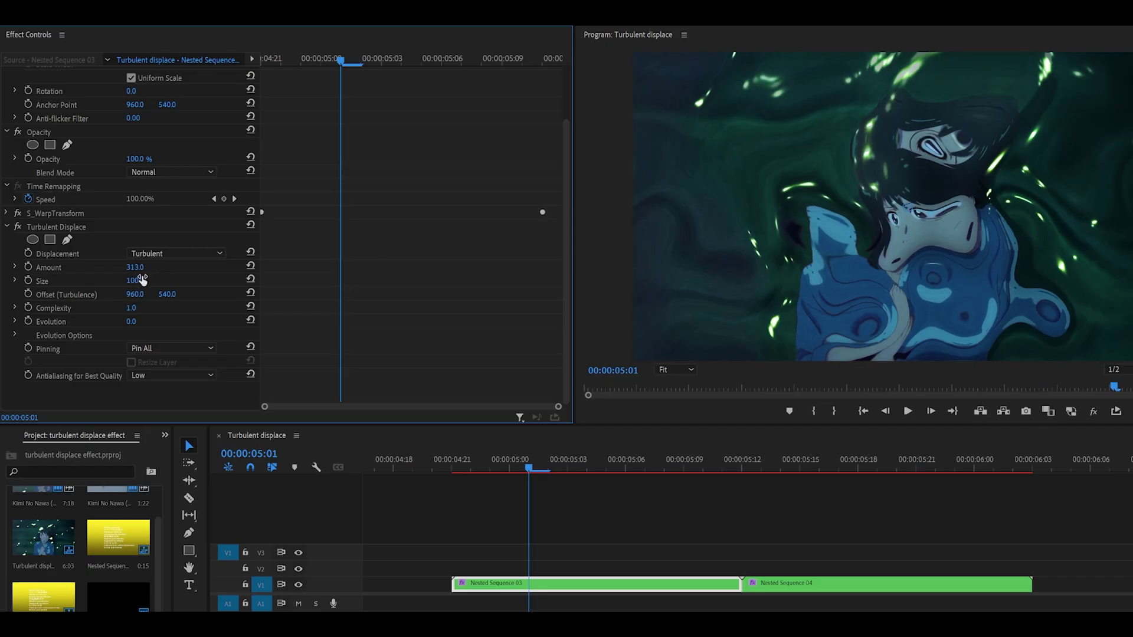
# Step: Set the Turbulent Displace size to 2 and the amount to 853 for a grainy distortion
pyautogui.moveTo(142, 281); pyautogui.dragTo(107, 280)
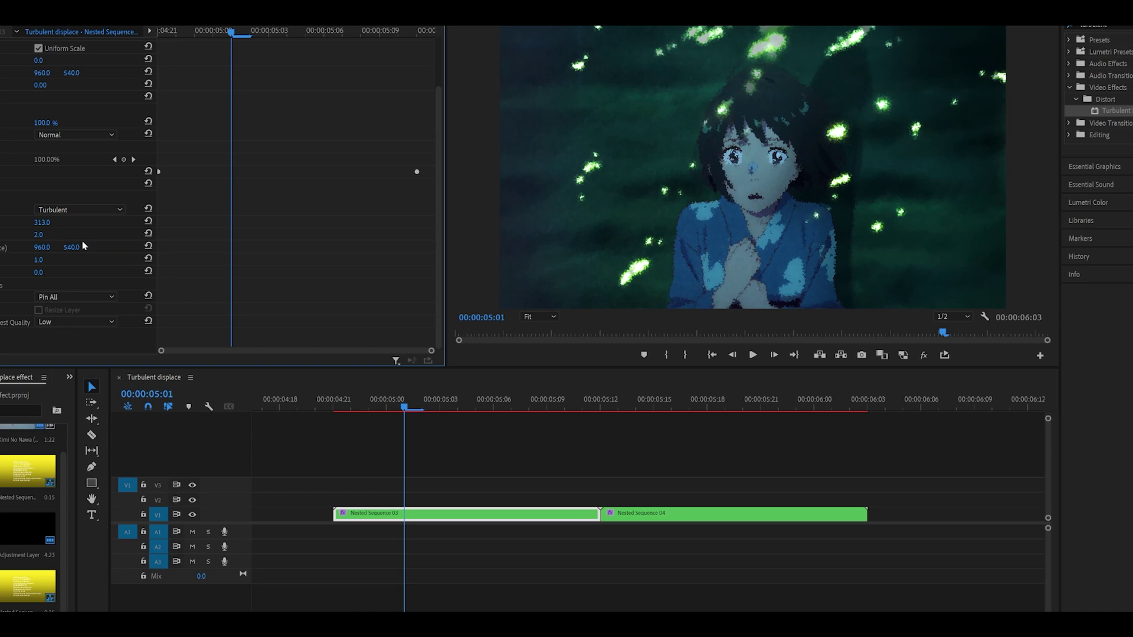
pyautogui.moveTo(108, 246); pyautogui.dragTo(300, 268)
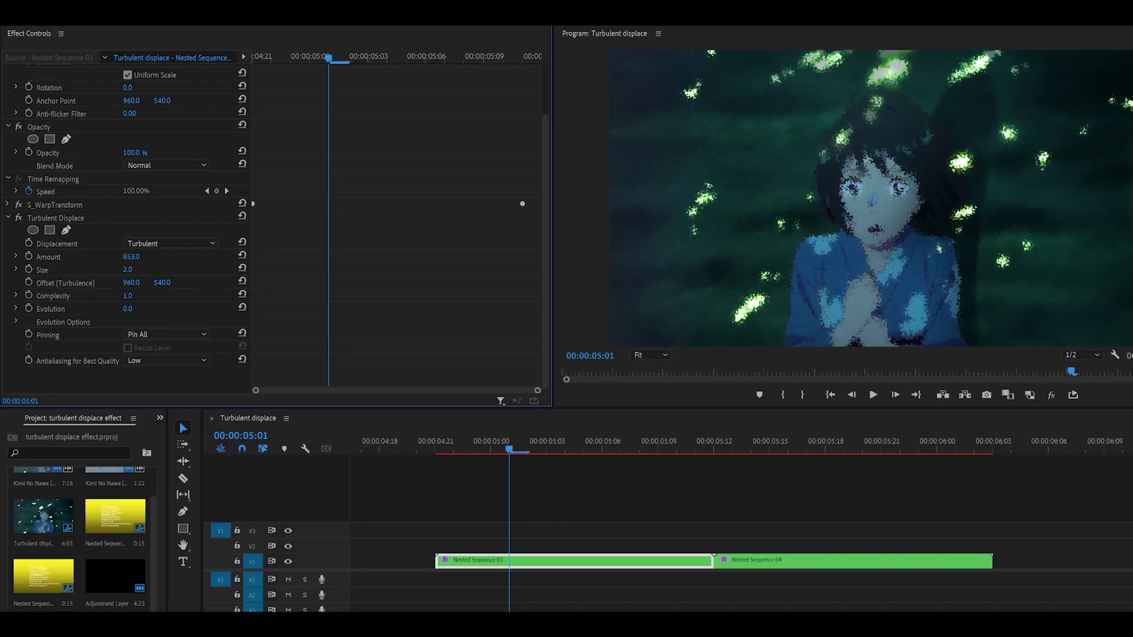
# Step: Raise the Turbulent Displace amount to 1012 and try adjusting the complexity
pyautogui.moveTo(131, 257); pyautogui.dragTo(98, 257)
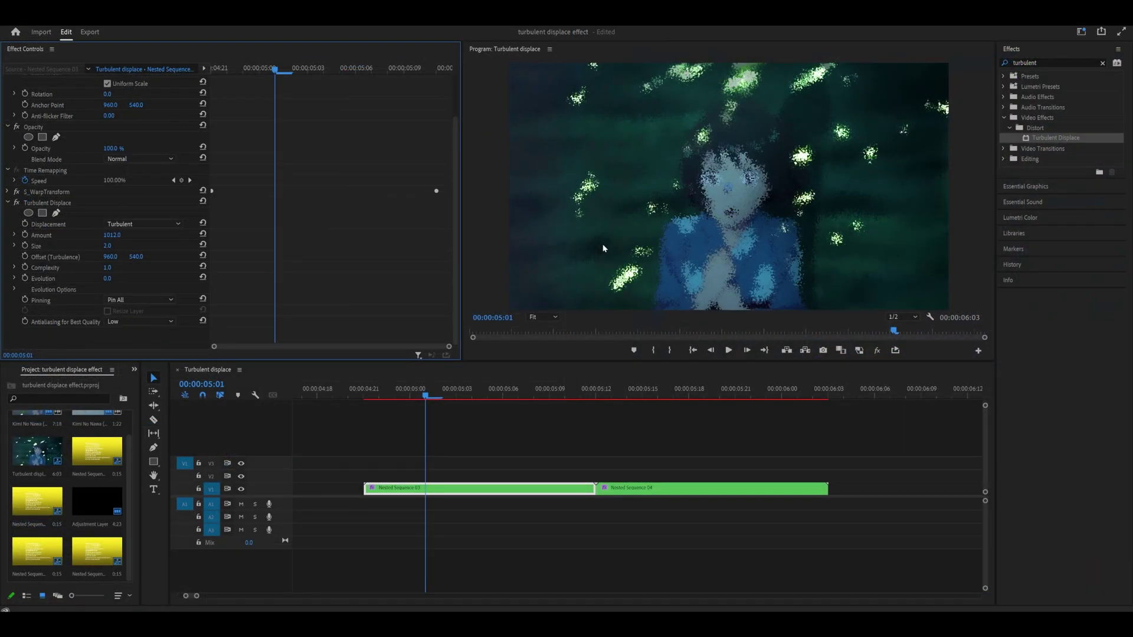
pyautogui.press('`')
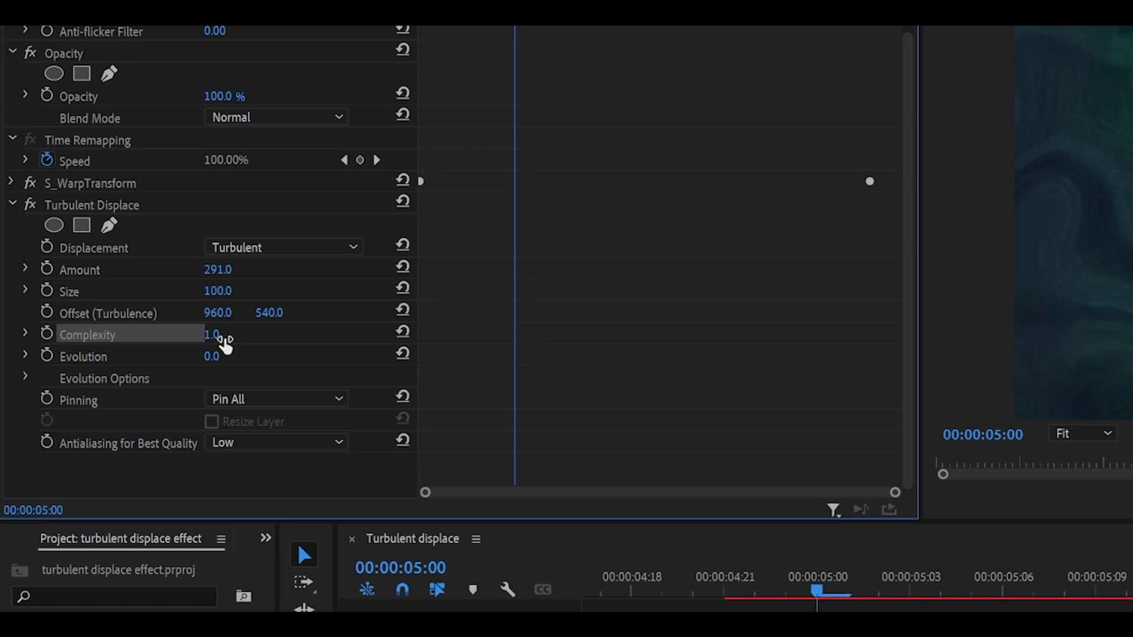
pyautogui.moveTo(224, 339); pyautogui.dragTo(233, 339)
pyautogui.moveTo(129, 296); pyautogui.dragTo(137, 296)
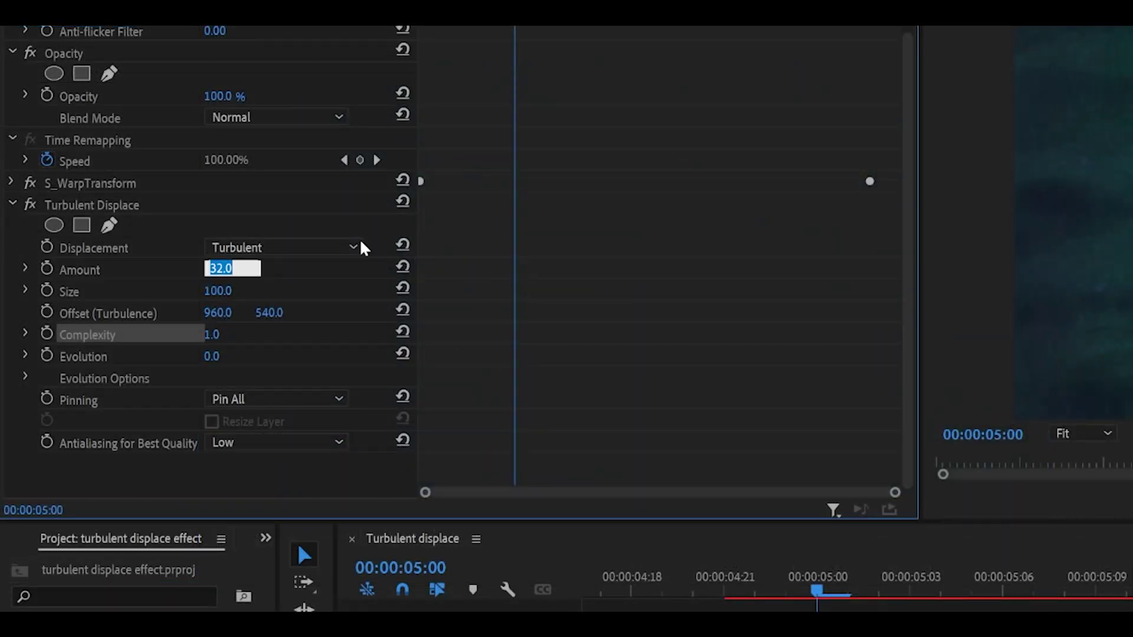
# Step: Set the Turbulent Displace amount to 25, try a complexity of 8 and reset the complexity to its default
pyautogui.write('25')
pyautogui.press('Return')
pyautogui.click(233, 328)
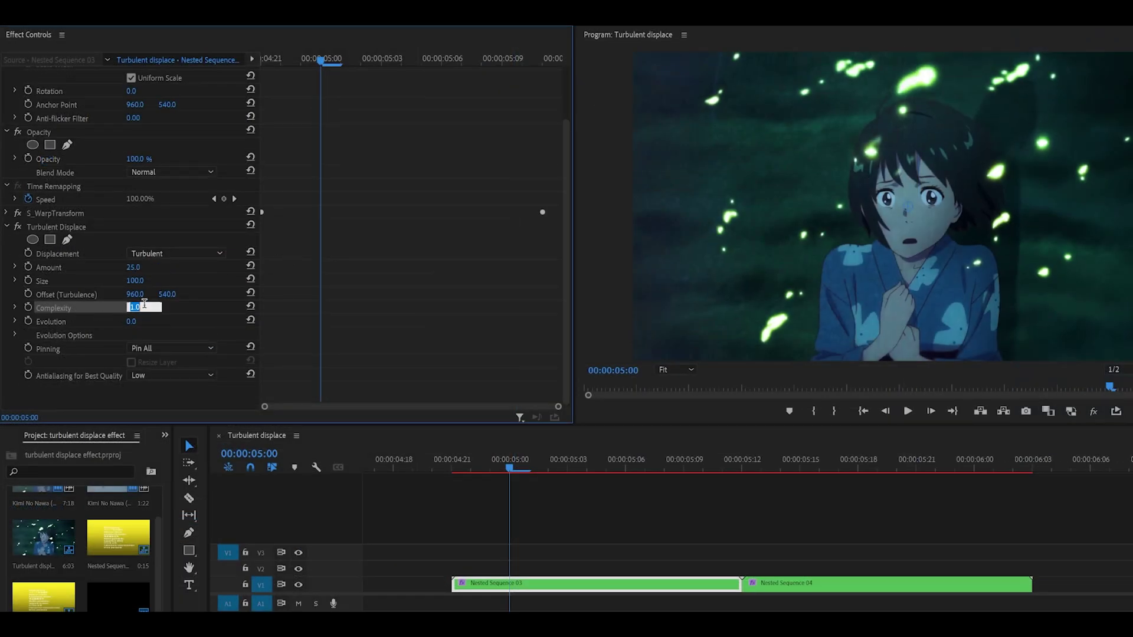
pyautogui.write('8')
pyautogui.press('Return')
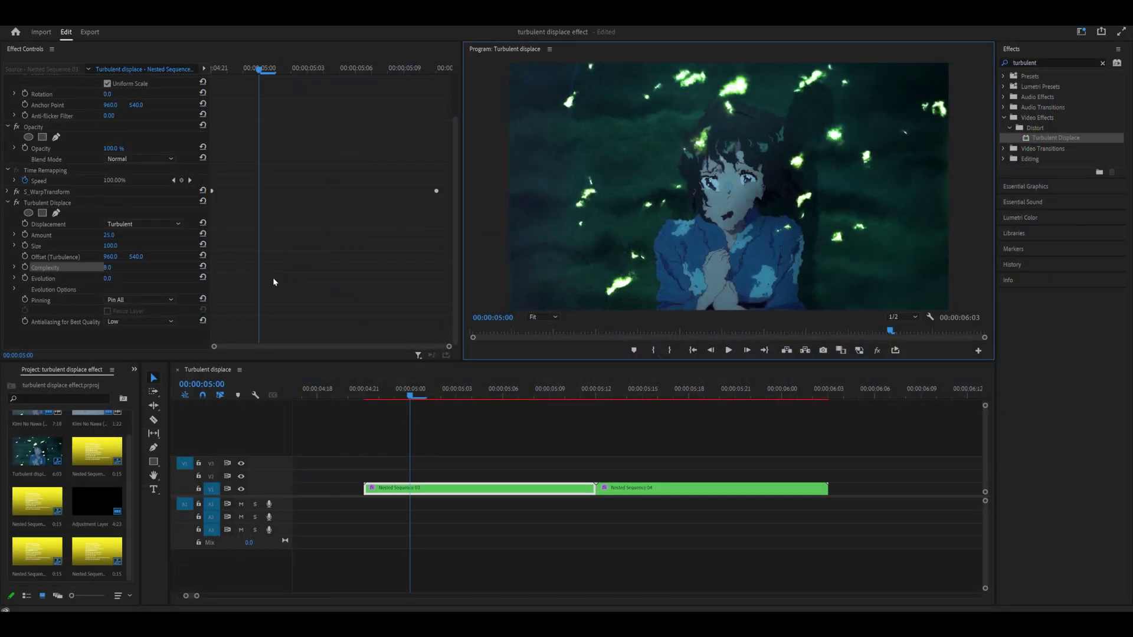
pyautogui.click(203, 267)
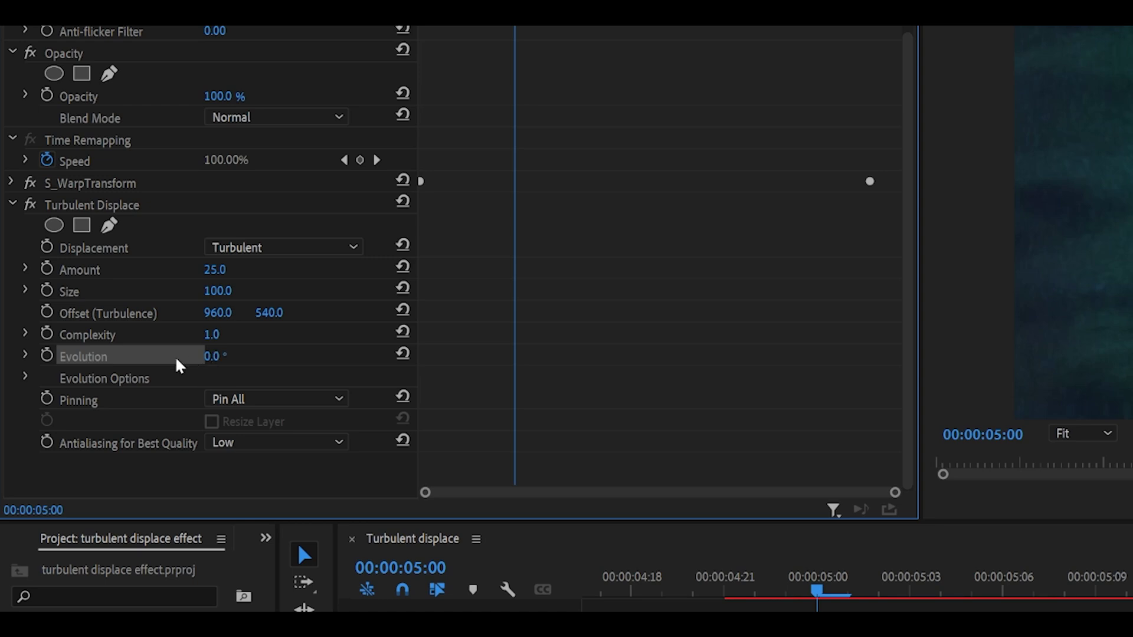
# Step: Animate the Evolution with keyframes at 00:00:05:00 and 00:00:05:07 and scrub through the movement
pyautogui.click(46, 355)
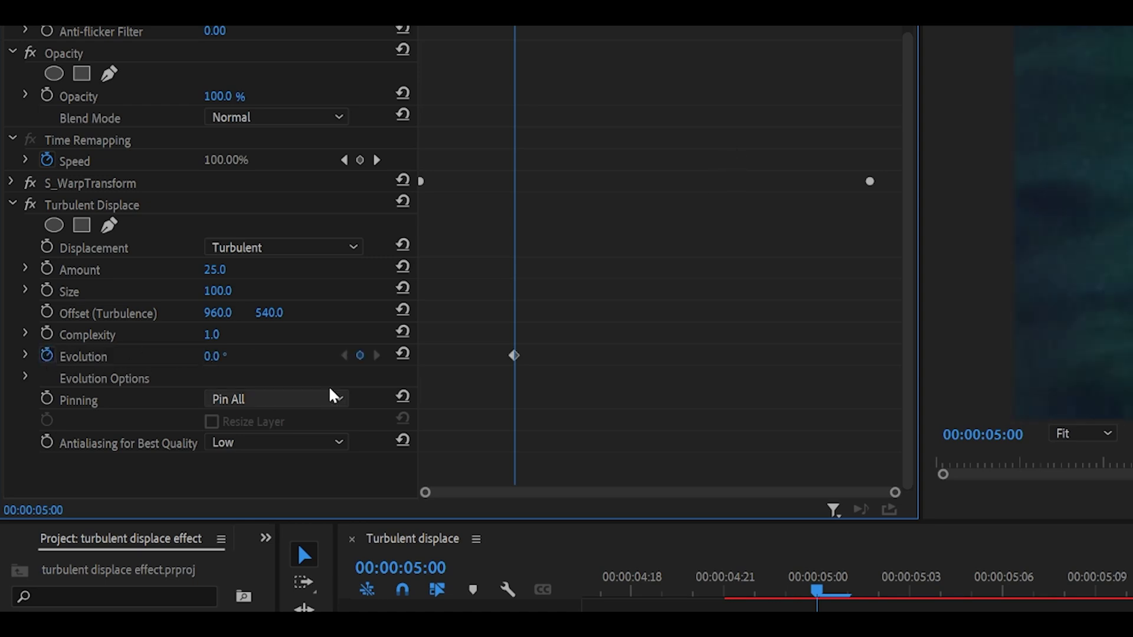
pyautogui.moveTo(817, 590); pyautogui.dragTo(1045, 582)
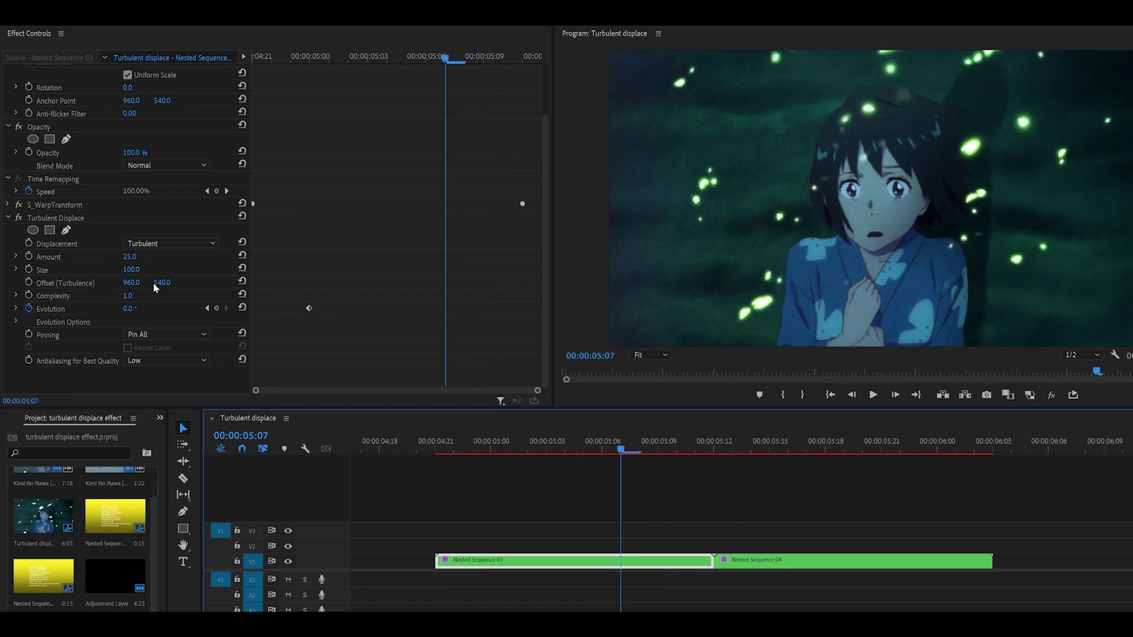
pyautogui.moveTo(131, 309); pyautogui.dragTo(252, 309)
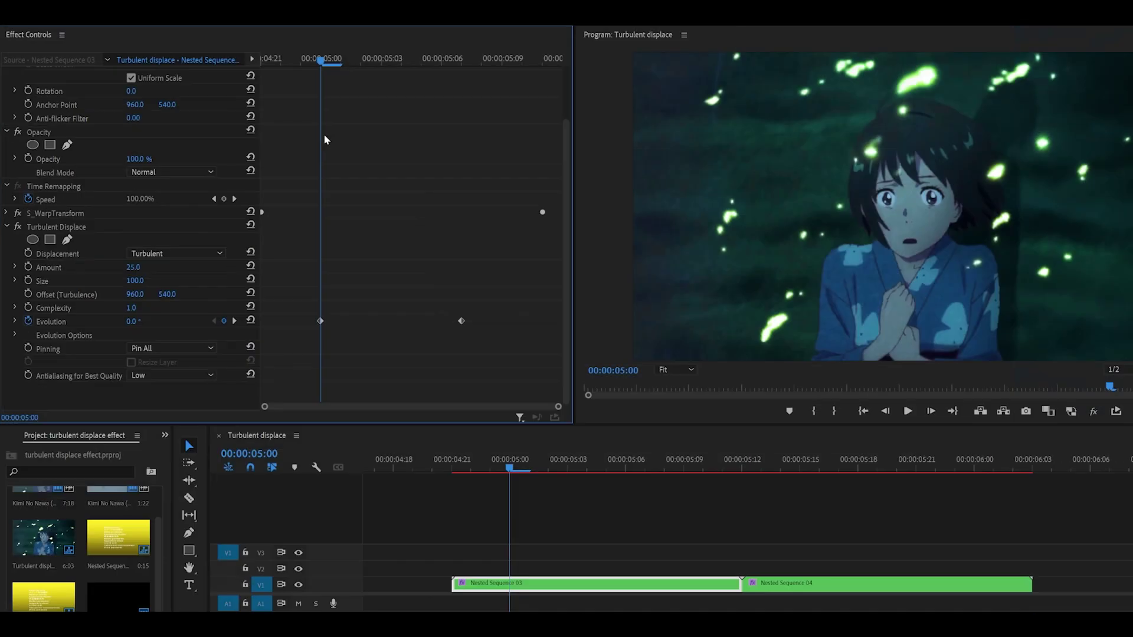
pyautogui.moveTo(323, 135); pyautogui.dragTo(364, 155)
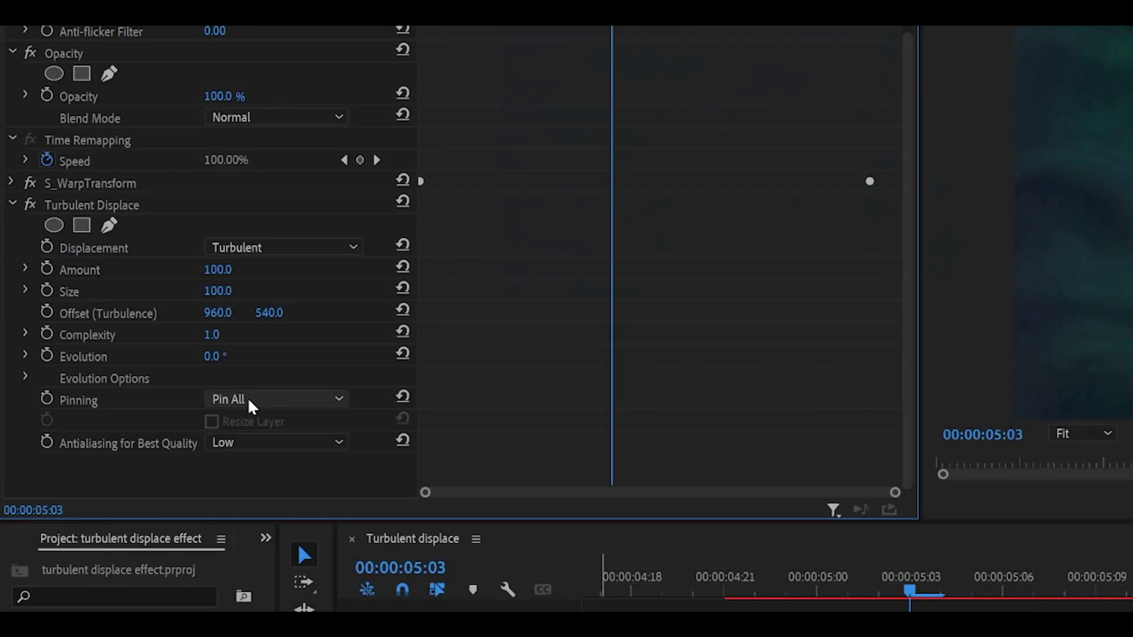
# Step: Try the Pin Horizontal, Pin Vertical and Pin Left pinning options of Turbulent Displace
pyautogui.click(239, 405)
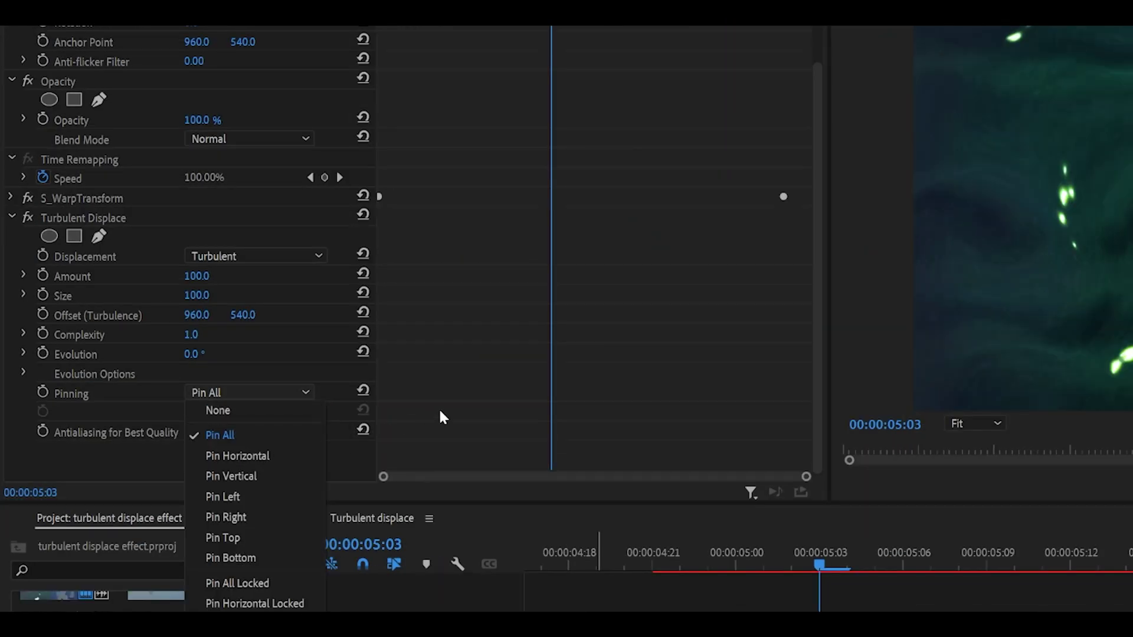
pyautogui.click(474, 355)
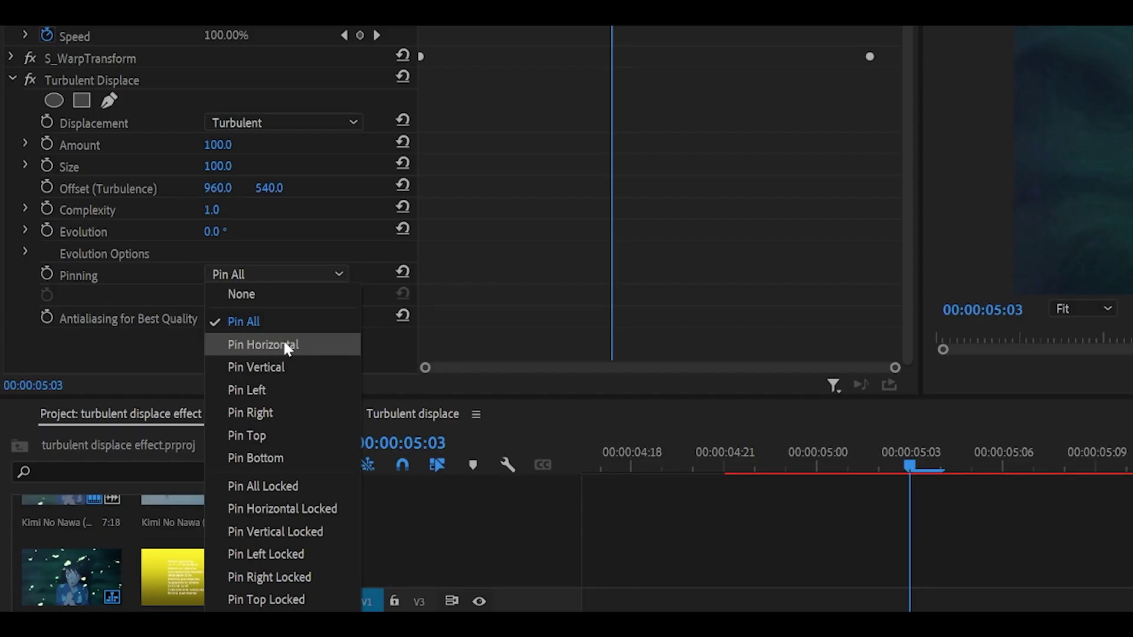
pyautogui.click(285, 344)
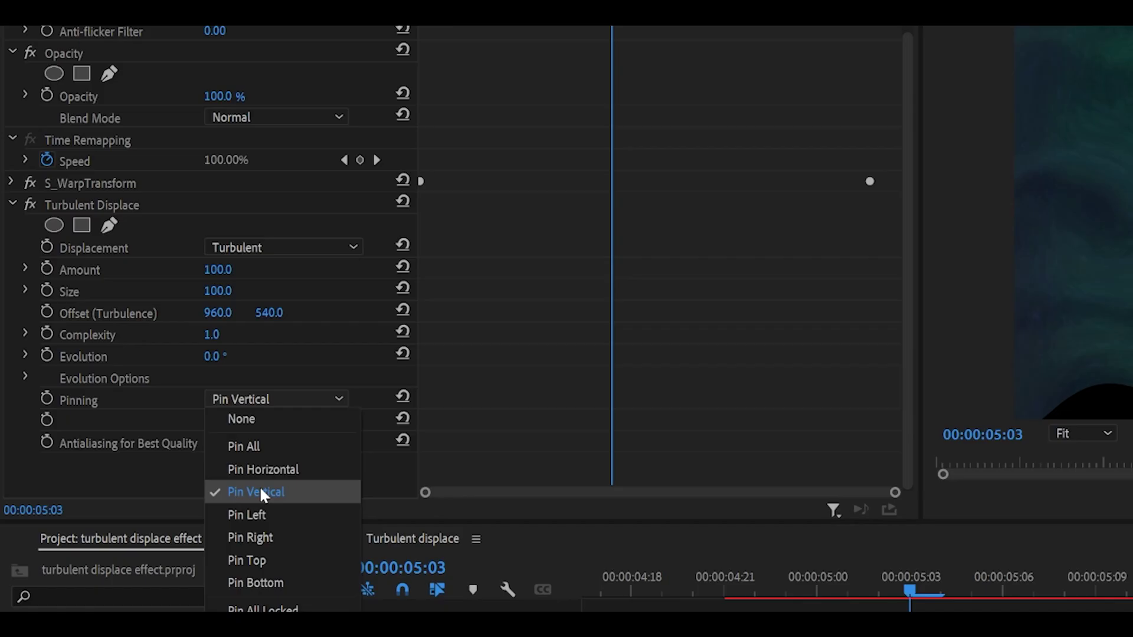
pyautogui.click(258, 242)
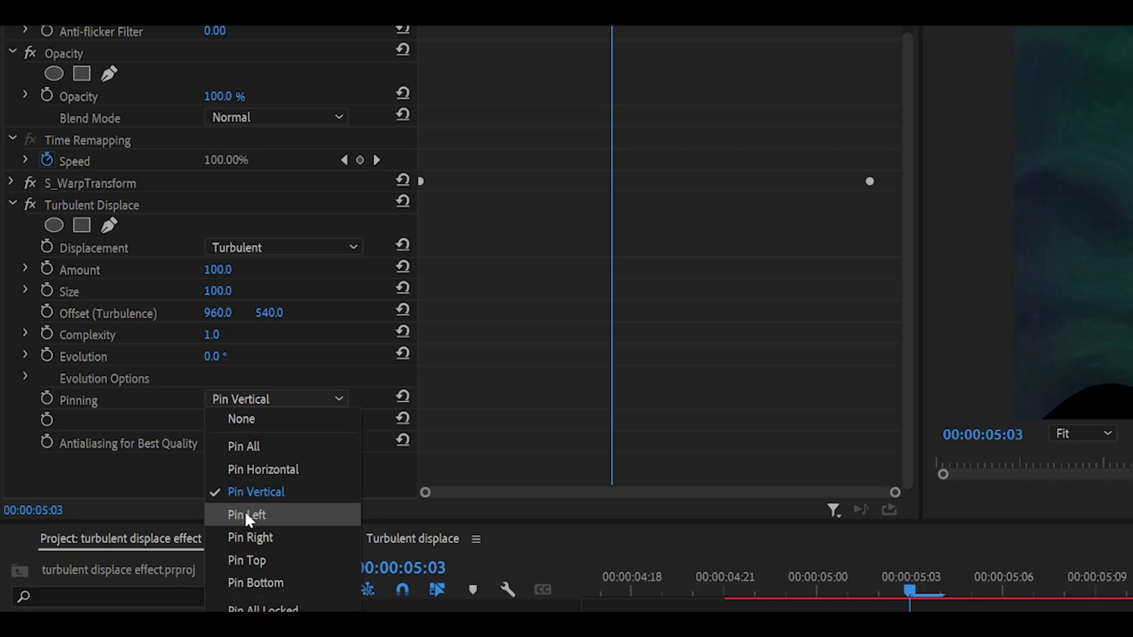
pyautogui.click(246, 515)
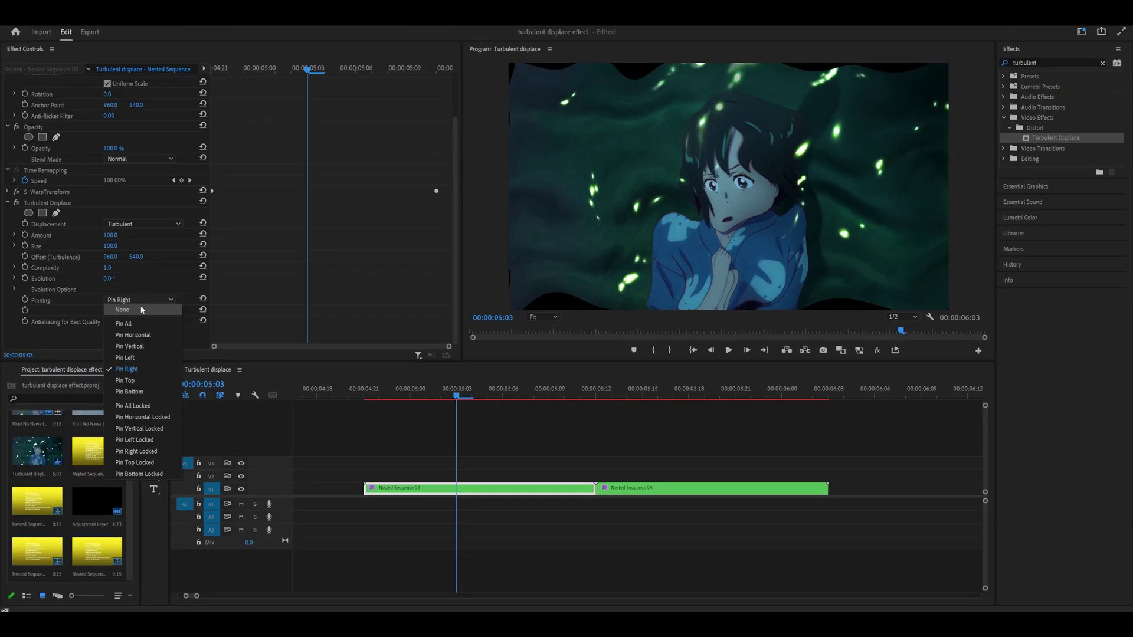
# Step: Return the pinning to Pin All and try the None option
pyautogui.click(124, 324)
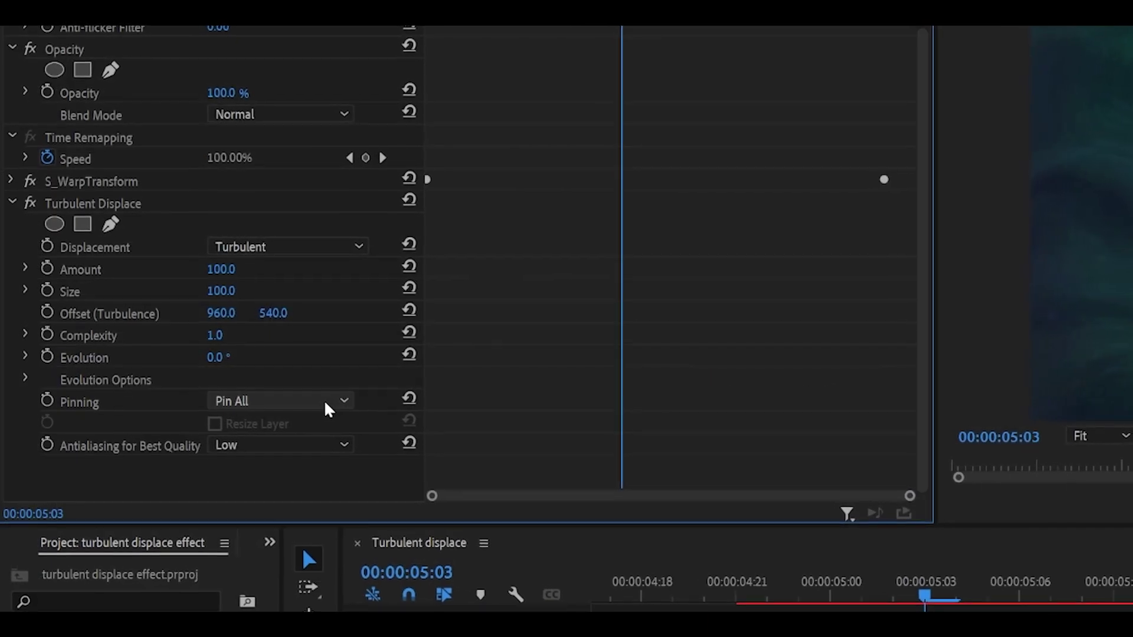
pyautogui.click(328, 401)
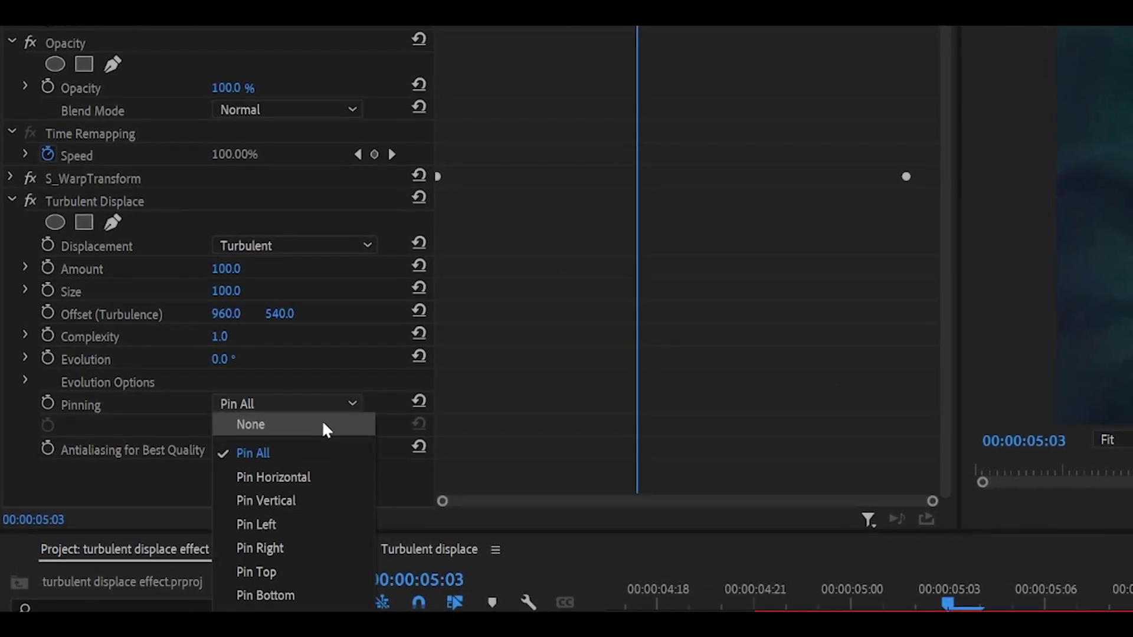
pyautogui.click(324, 424)
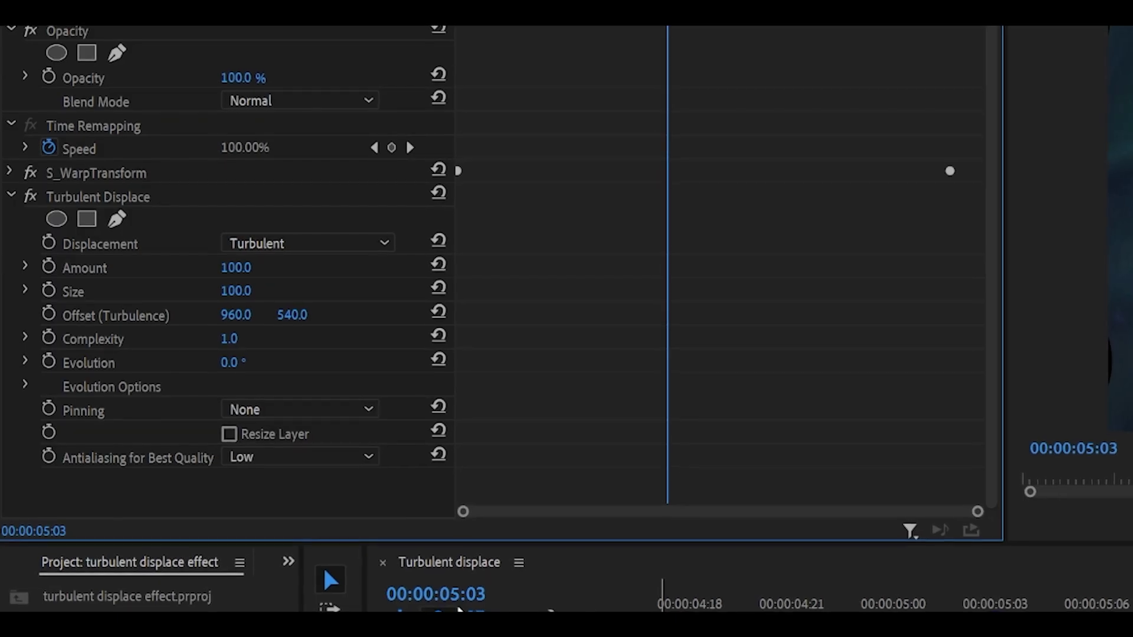
# Step: Keep the displacement on Turbulent, set the amount to 200 and try different turbulence sizes
pyautogui.click(309, 243)
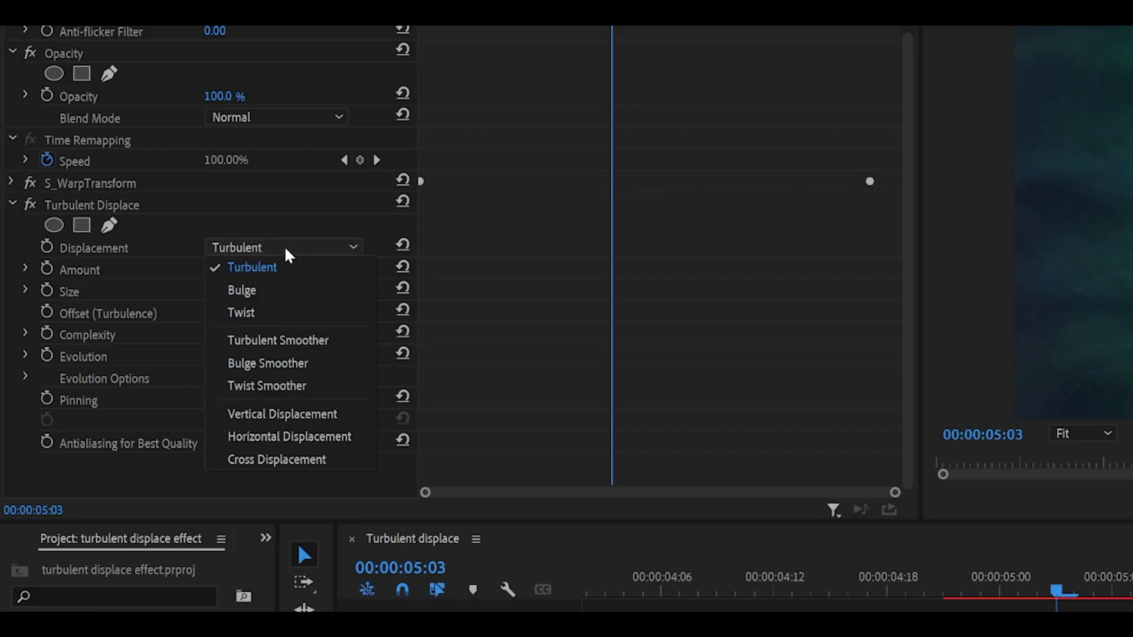
pyautogui.click(236, 268)
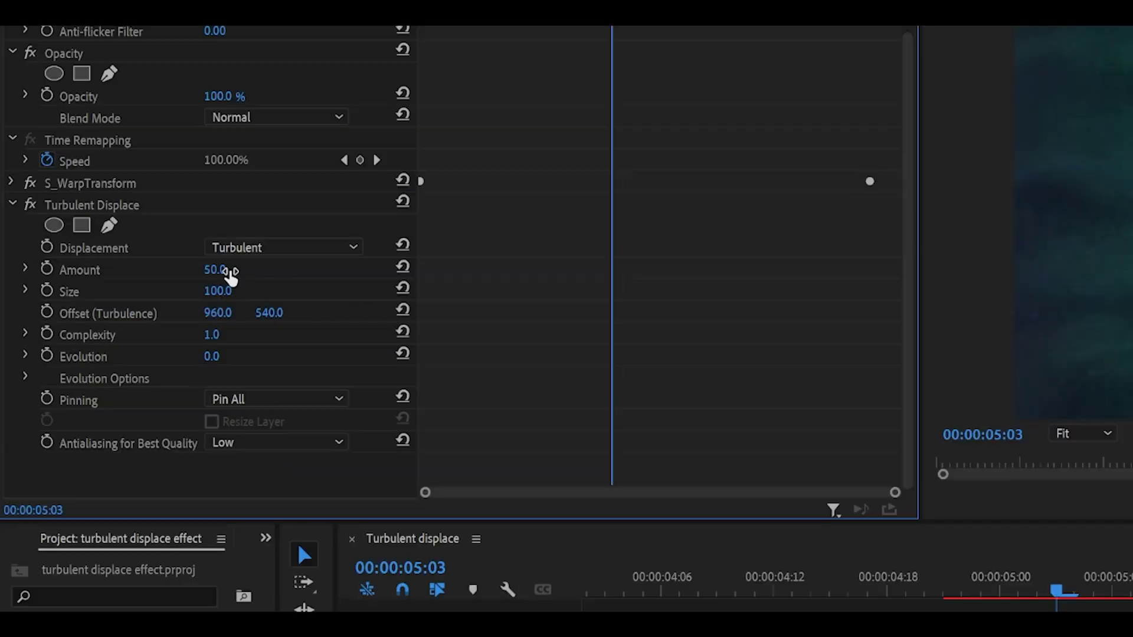
pyautogui.moveTo(231, 273); pyautogui.dragTo(466, 273)
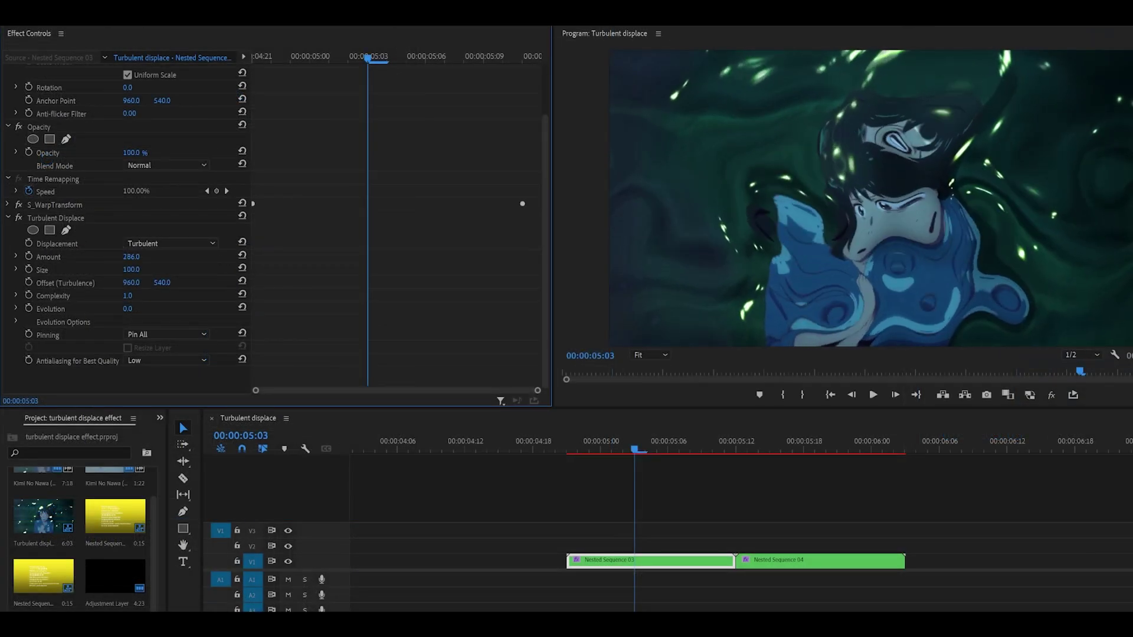
pyautogui.moveTo(271, 258); pyautogui.dragTo(118, 229)
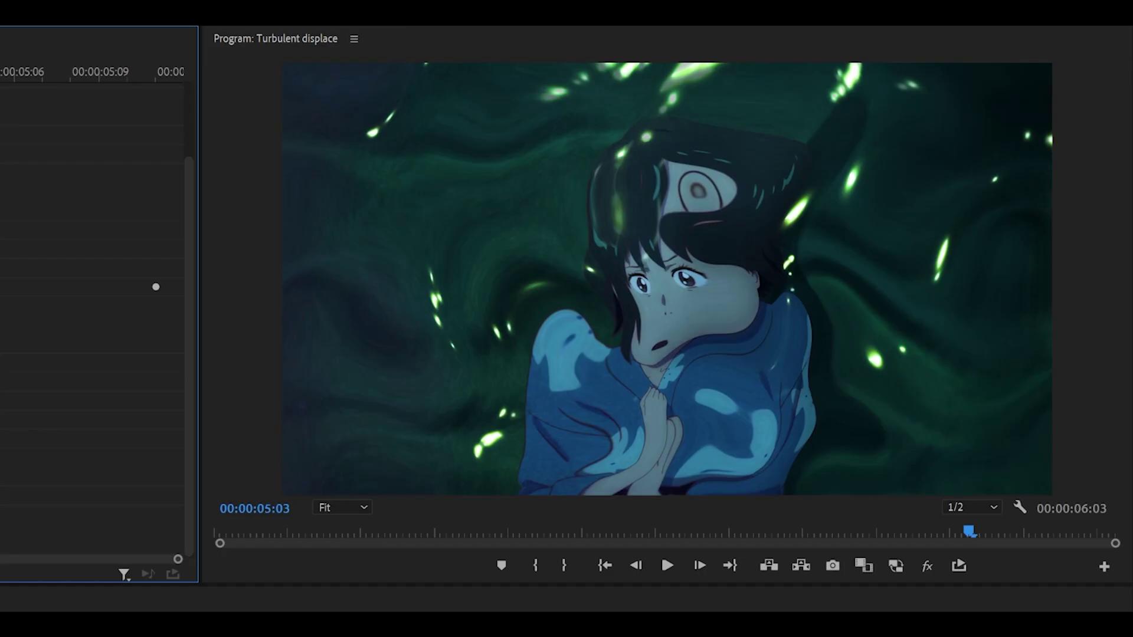
pyautogui.moveTo(220, 270); pyautogui.dragTo(243, 270)
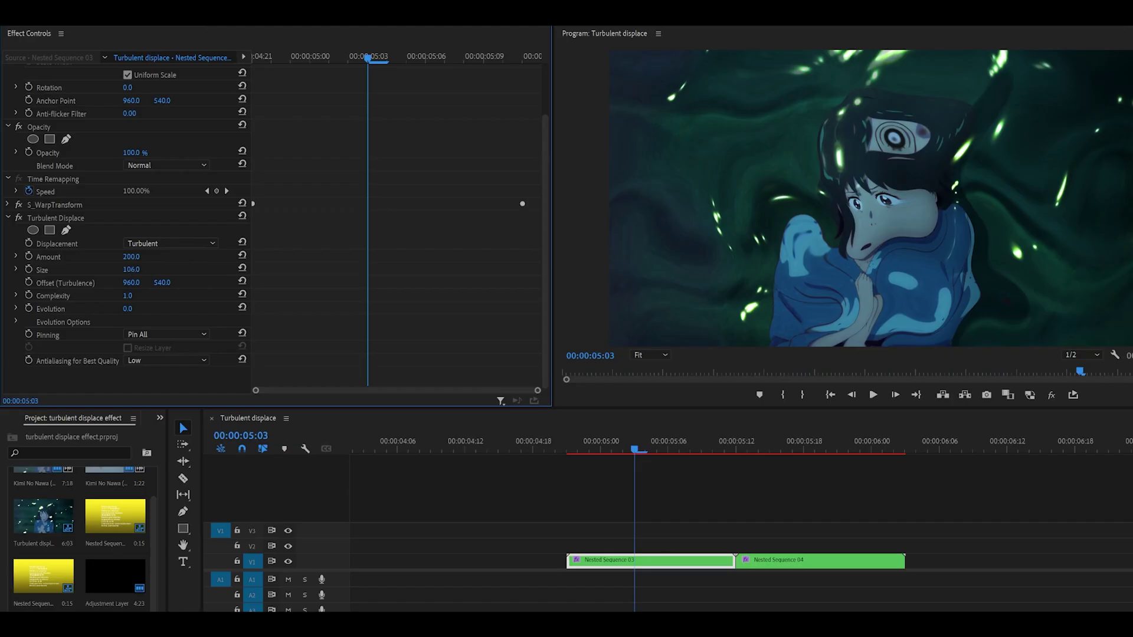
pyautogui.moveTo(131, 269); pyautogui.dragTo(735, 263)
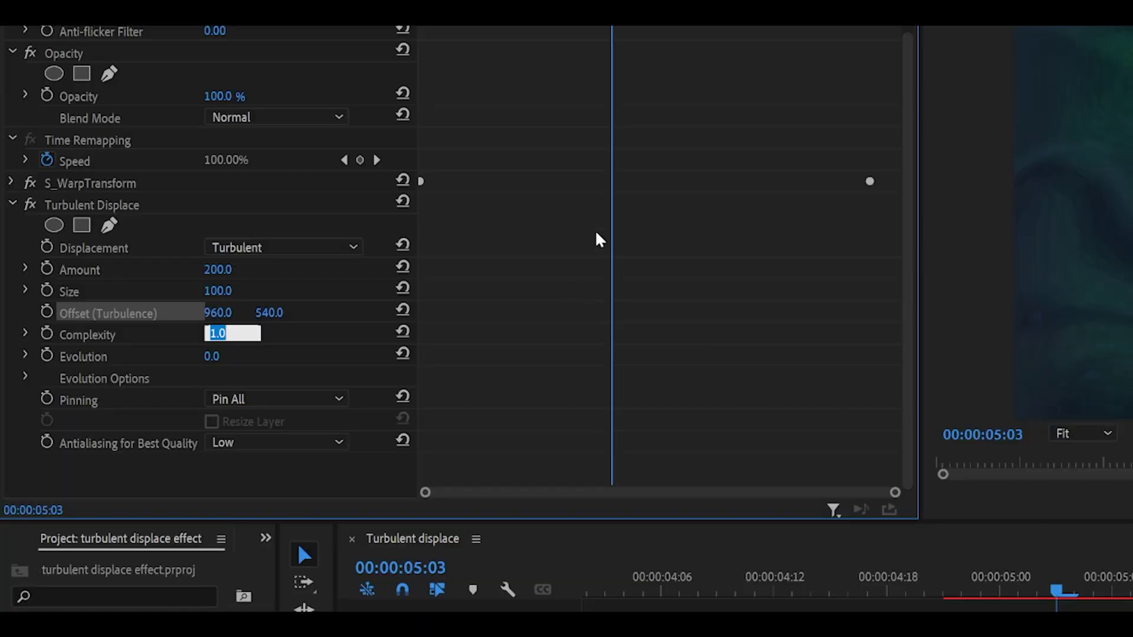
# Step: Try a complexity of 5 and different evolution angles, and open the antialiasing quality options
pyautogui.write('5')
pyautogui.press('Return')
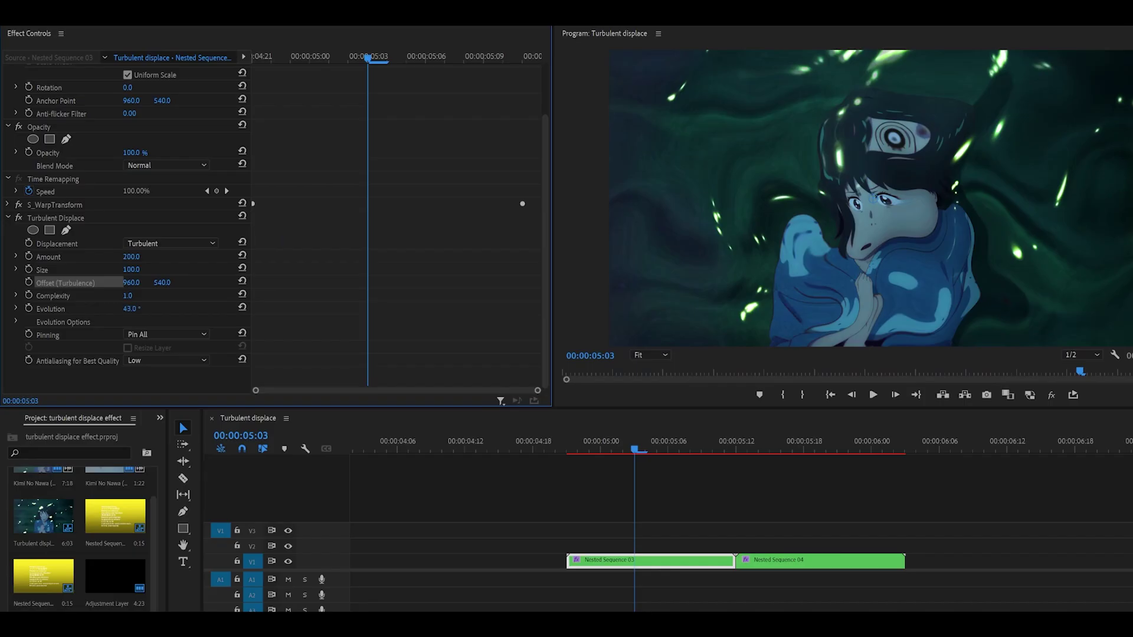
pyautogui.moveTo(131, 309); pyautogui.dragTo(330, 309)
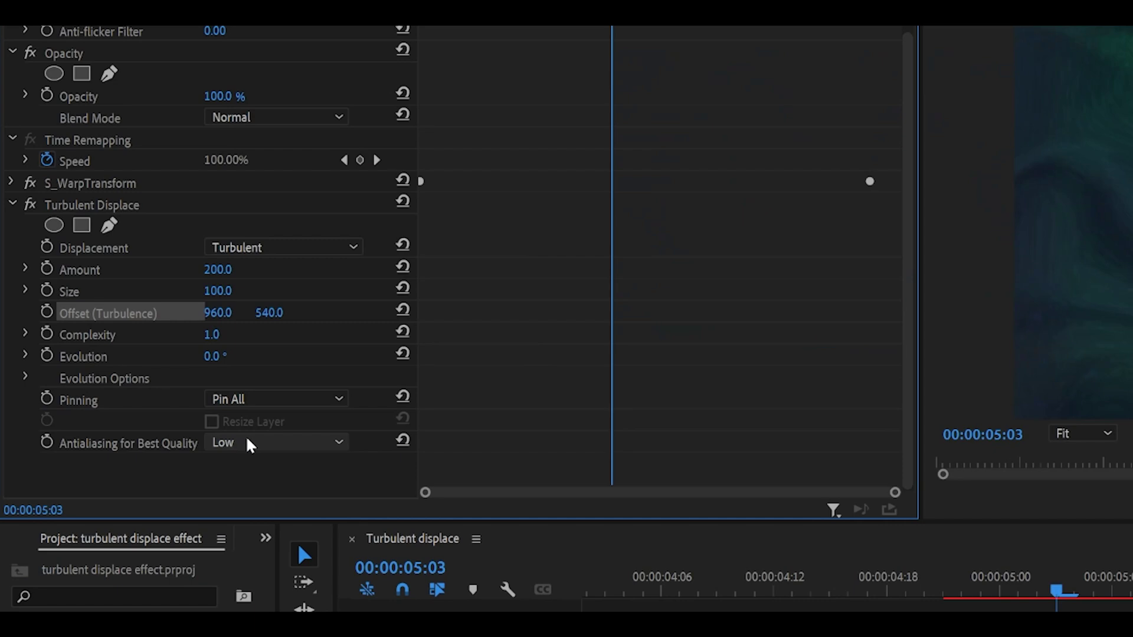
pyautogui.click(269, 444)
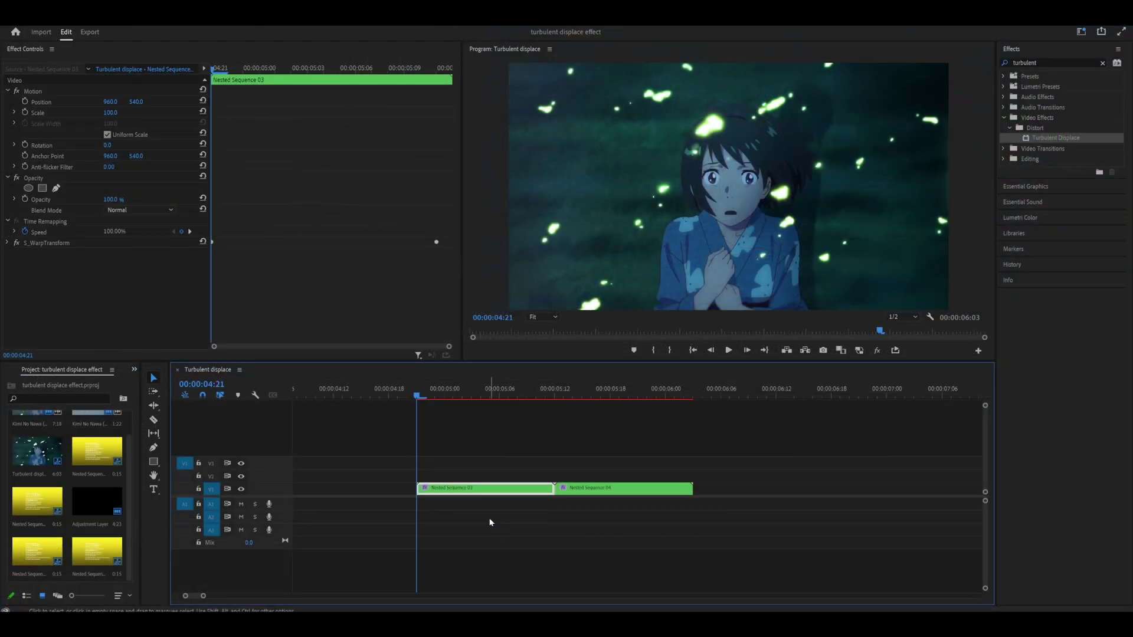
# Step: Set the Turbulent Displace amount to 0 at the clip's start and to 100 at 00:00:05:11
pyautogui.press('space')
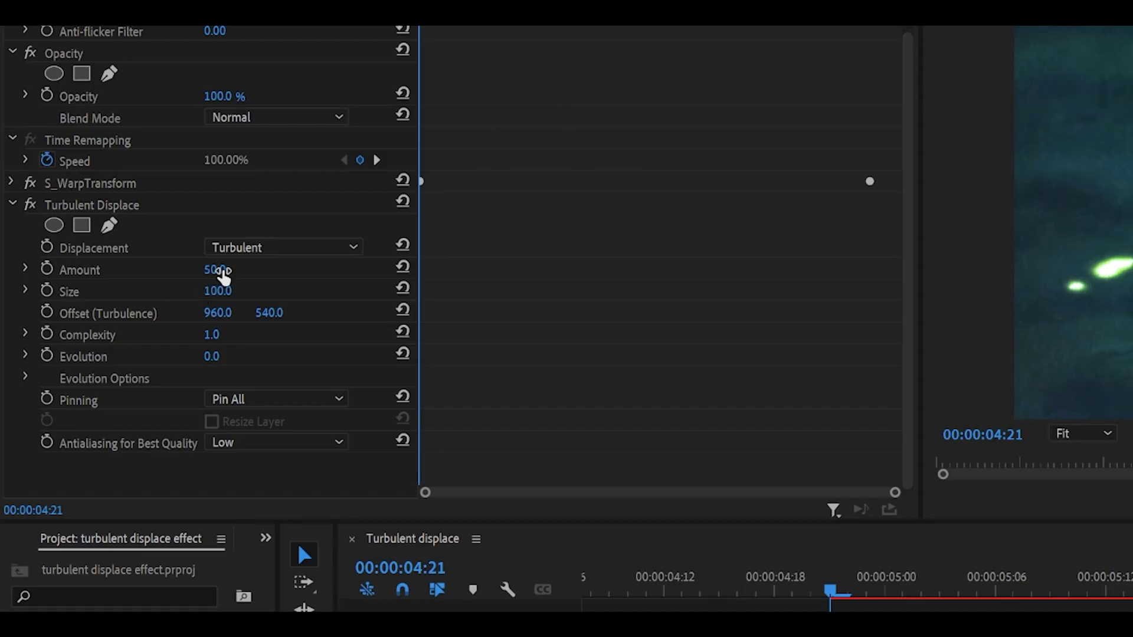
pyautogui.click(223, 272)
pyautogui.write('0')
pyautogui.press('Return')
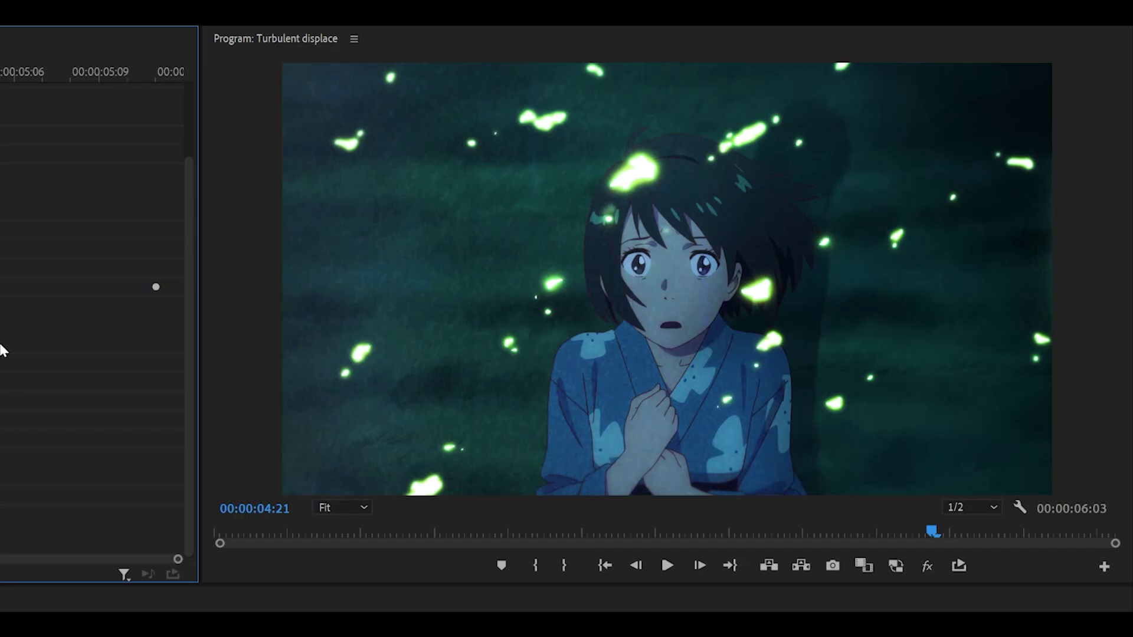
pyautogui.press('space')
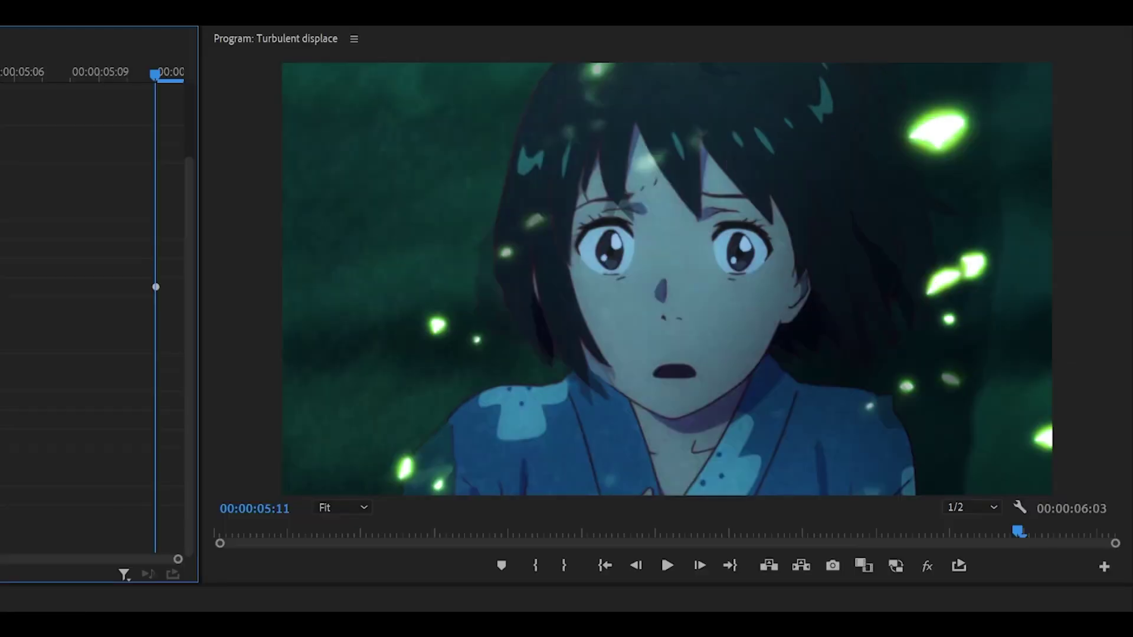
pyautogui.click(232, 269)
pyautogui.write('100')
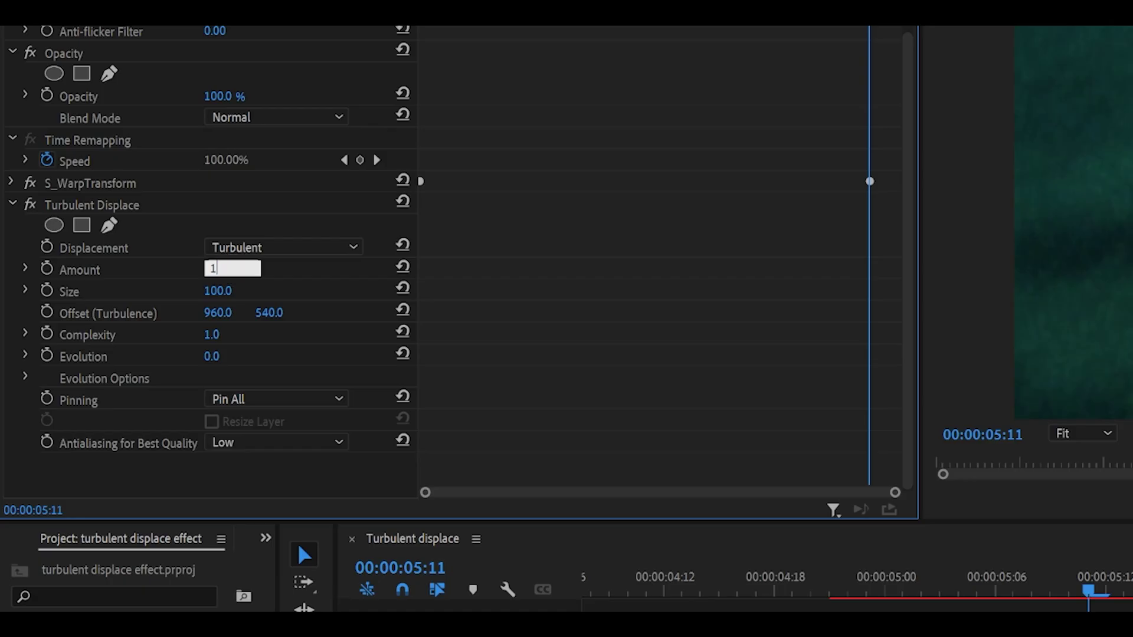
pyautogui.press('Return')
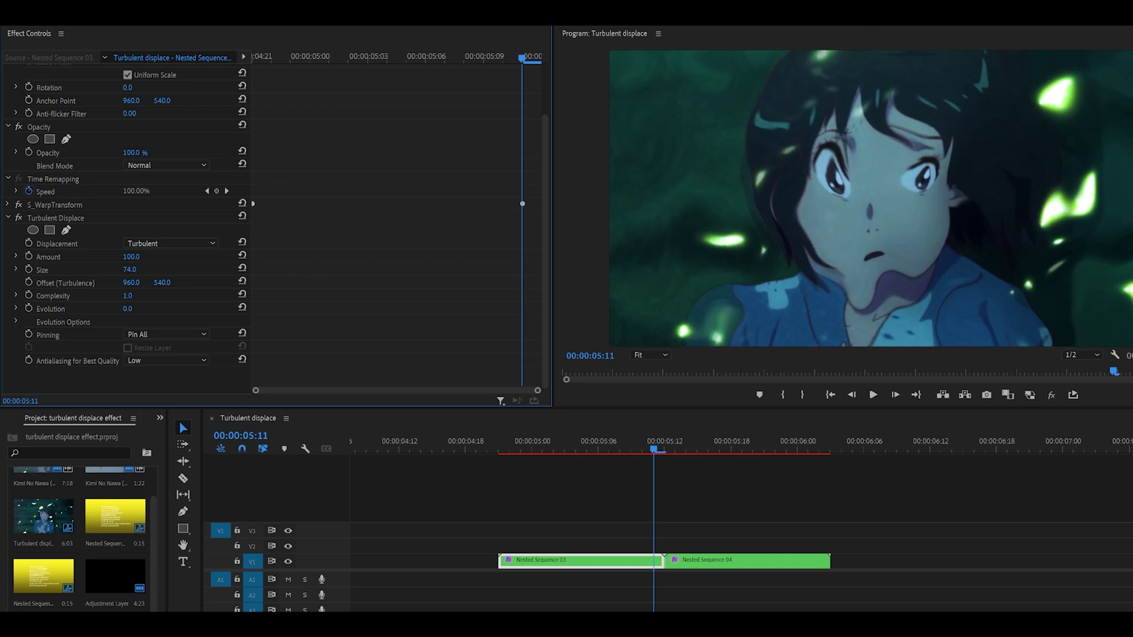
# Step: Lower the Turbulent Displace size to 60, try a size of 2 and return it to 60
pyautogui.moveTo(129, 270); pyautogui.dragTo(130, 269)
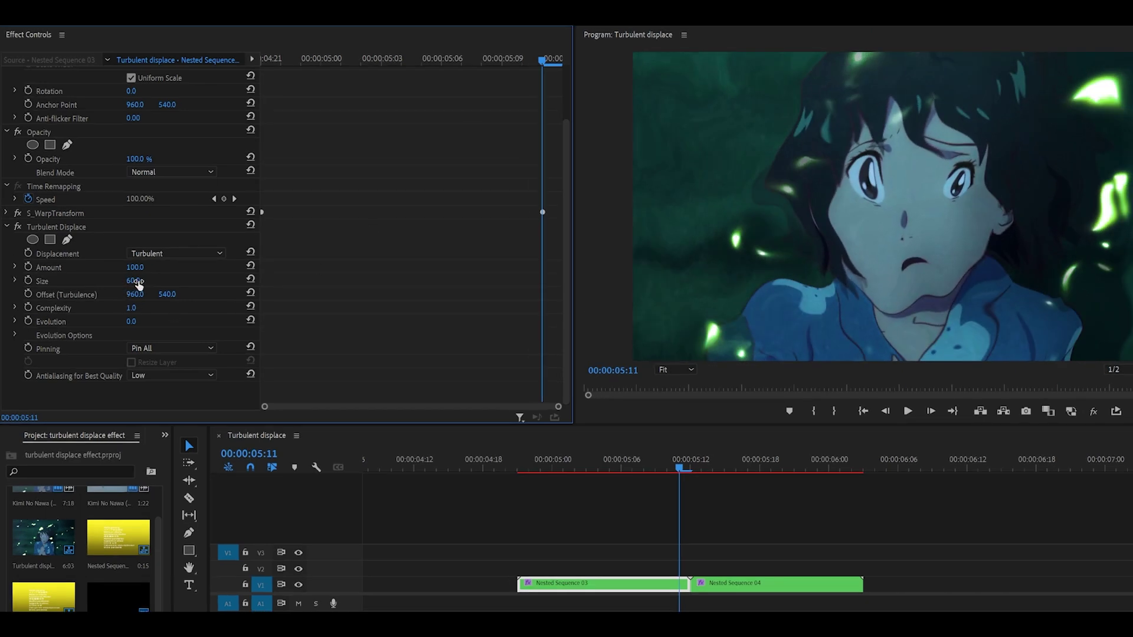
pyautogui.click(135, 281)
pyautogui.write('2')
pyautogui.press('Return')
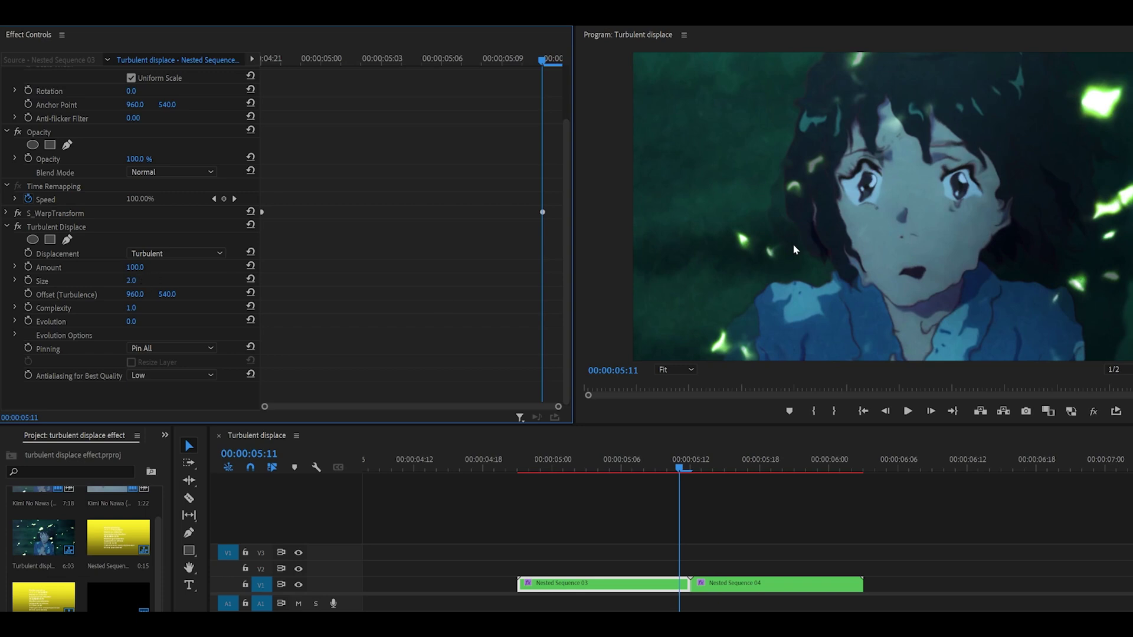
pyautogui.click(131, 281)
pyautogui.write('16')
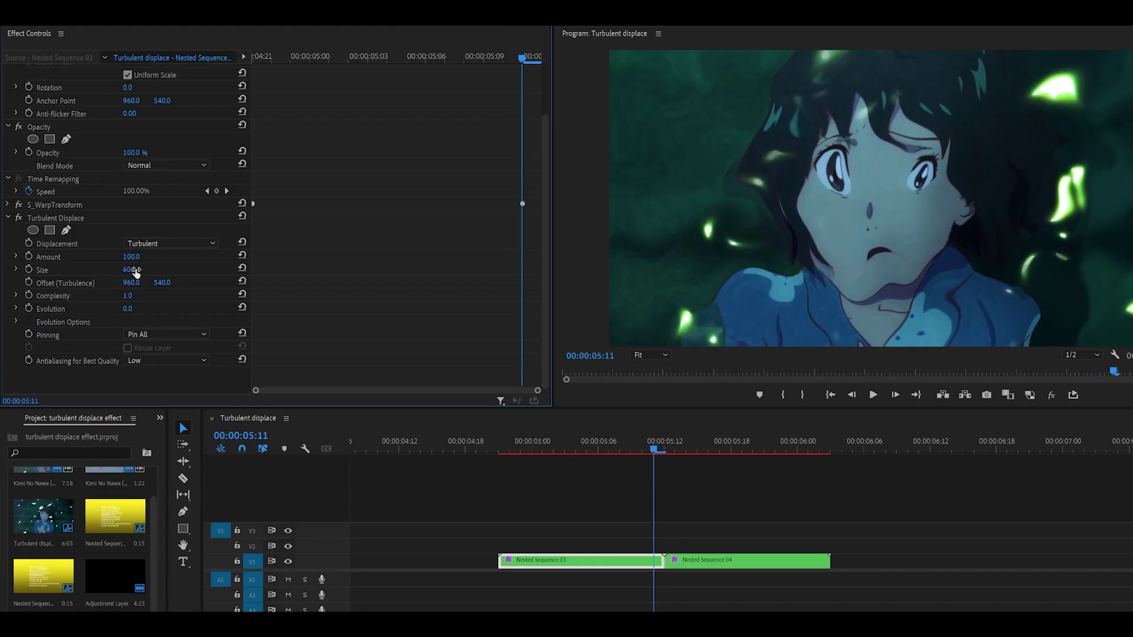
# Step: Try a different turbulence offset position in the image and a complexity of 2
pyautogui.press('Return')
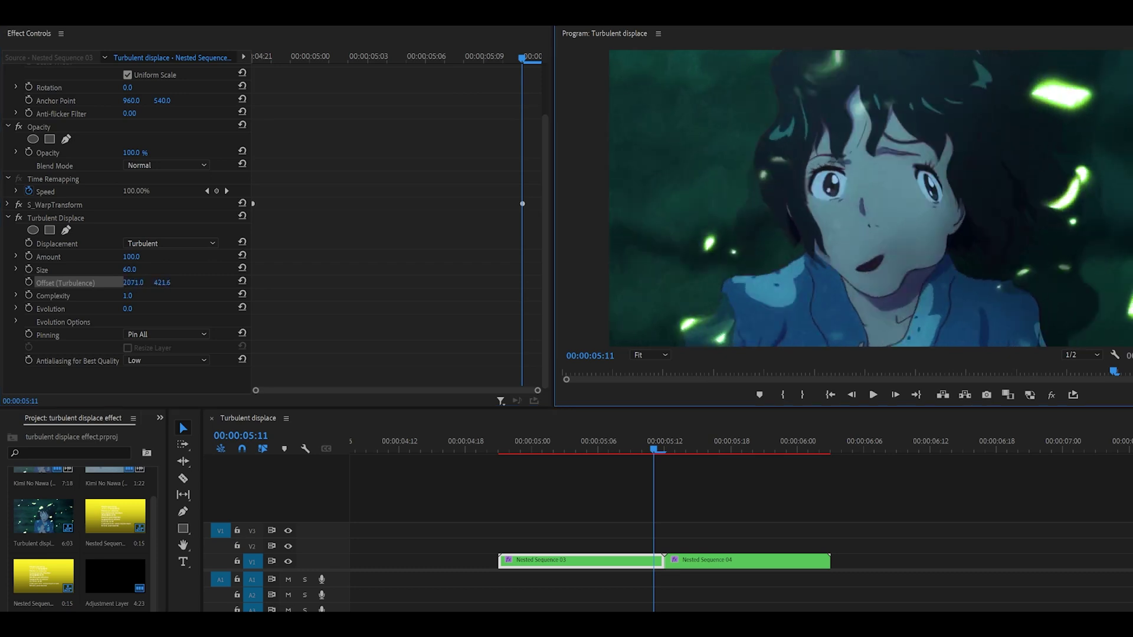
pyautogui.moveTo(1132, 165); pyautogui.dragTo(804, 190)
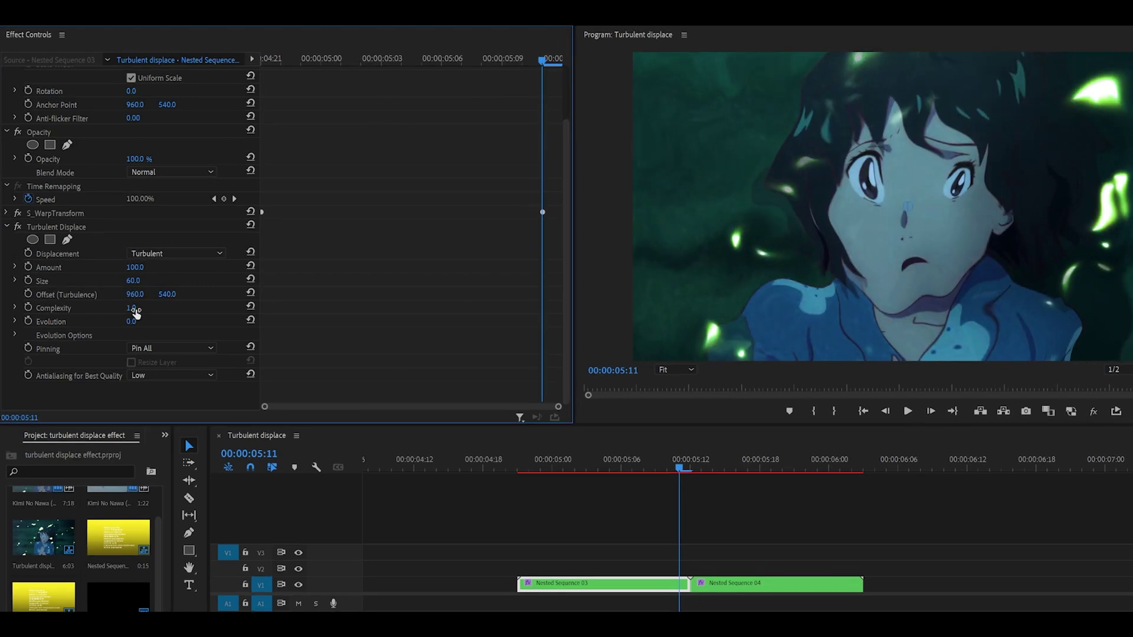
pyautogui.click(135, 309)
pyautogui.write('2')
pyautogui.click(436, 262)
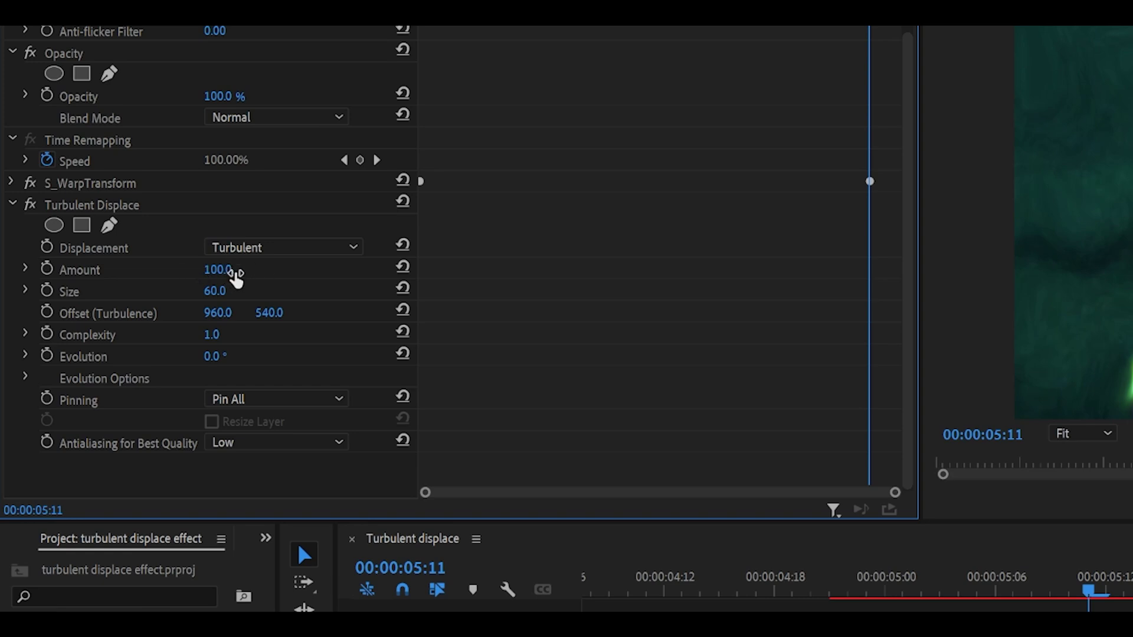
# Step: Keyframe the Turbulent Displace amount from 0 at the first clip's start to 100 at 00:00:05:11
pyautogui.press('Up')
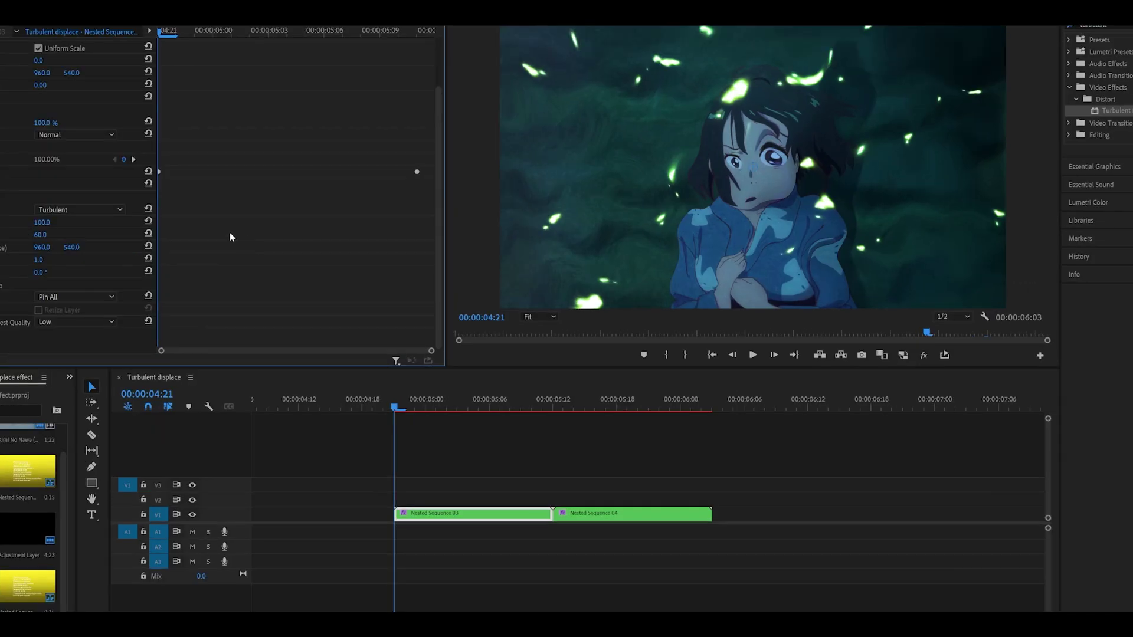
pyautogui.click(25, 235)
pyautogui.click(106, 235)
pyautogui.write('0')
pyautogui.click(676, 237)
pyautogui.moveTo(587, 452); pyautogui.dragTo(653, 452)
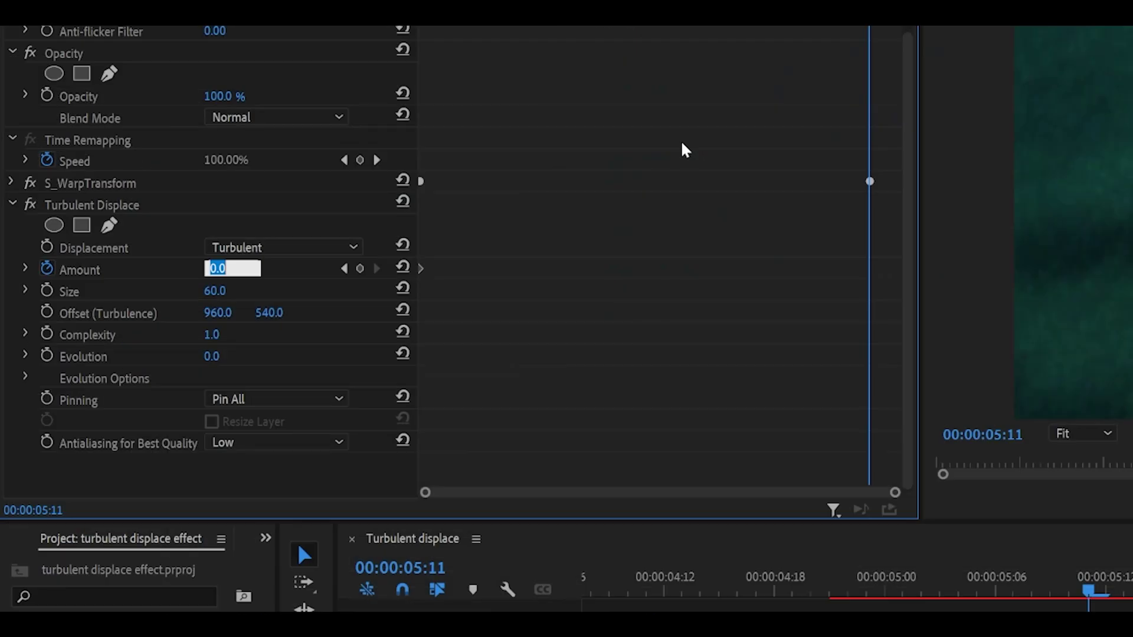
pyautogui.write('100')
pyautogui.press('Return')
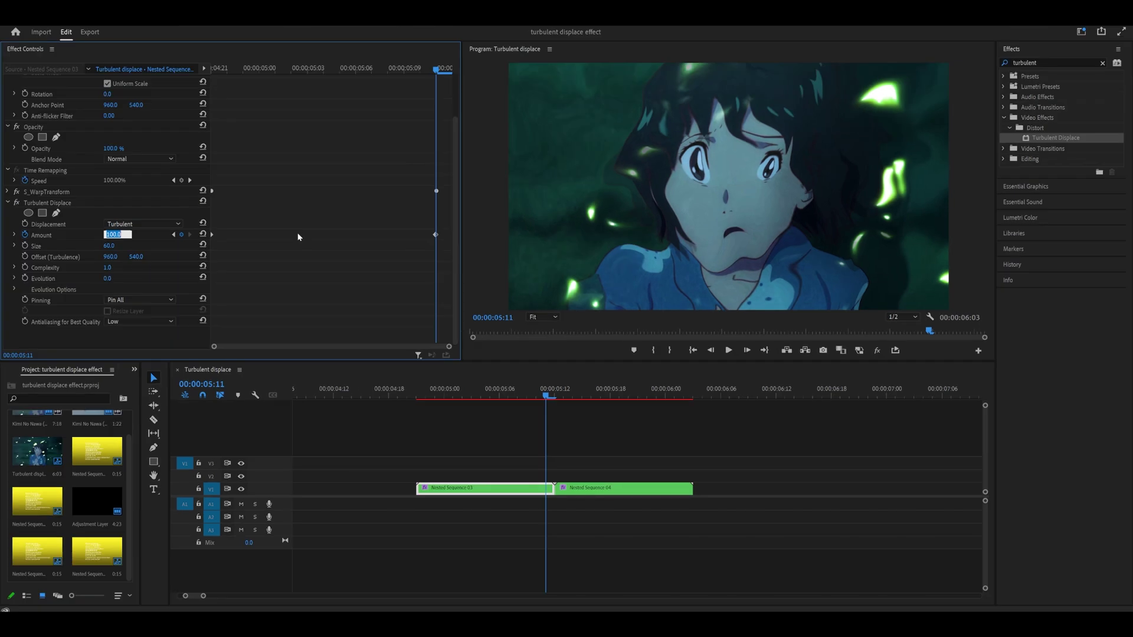
# Step: Try an amount of -50 at 00:00:05:11, move Turbulent Displace above S_WarpTransform and undo the reordering
pyautogui.write('-50')
pyautogui.press('Return')
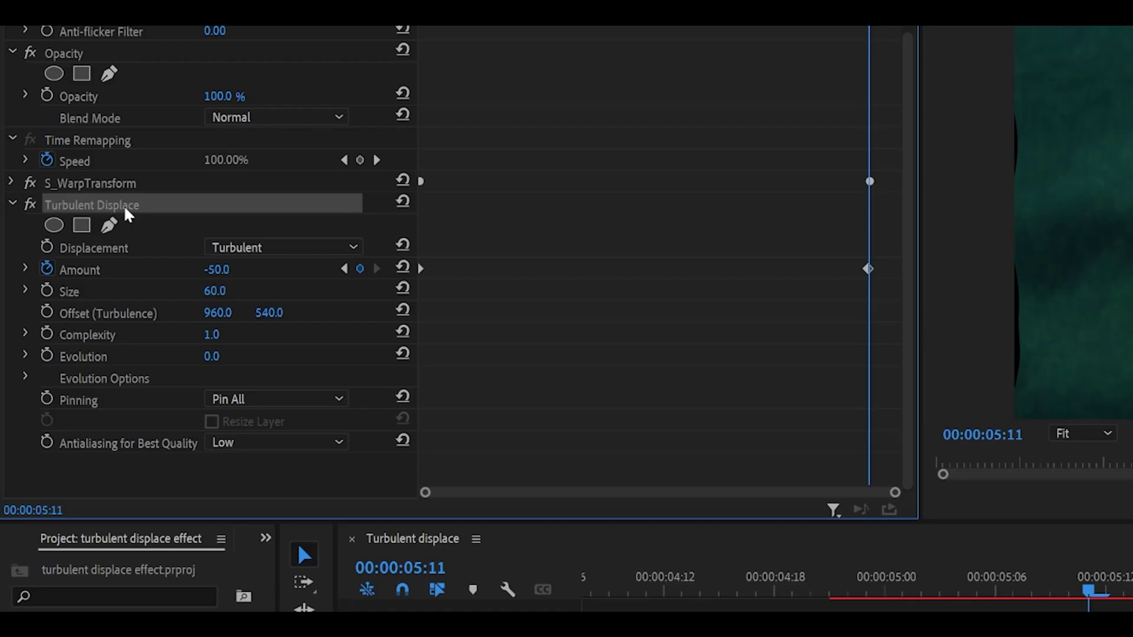
pyautogui.moveTo(125, 211); pyautogui.dragTo(126, 177)
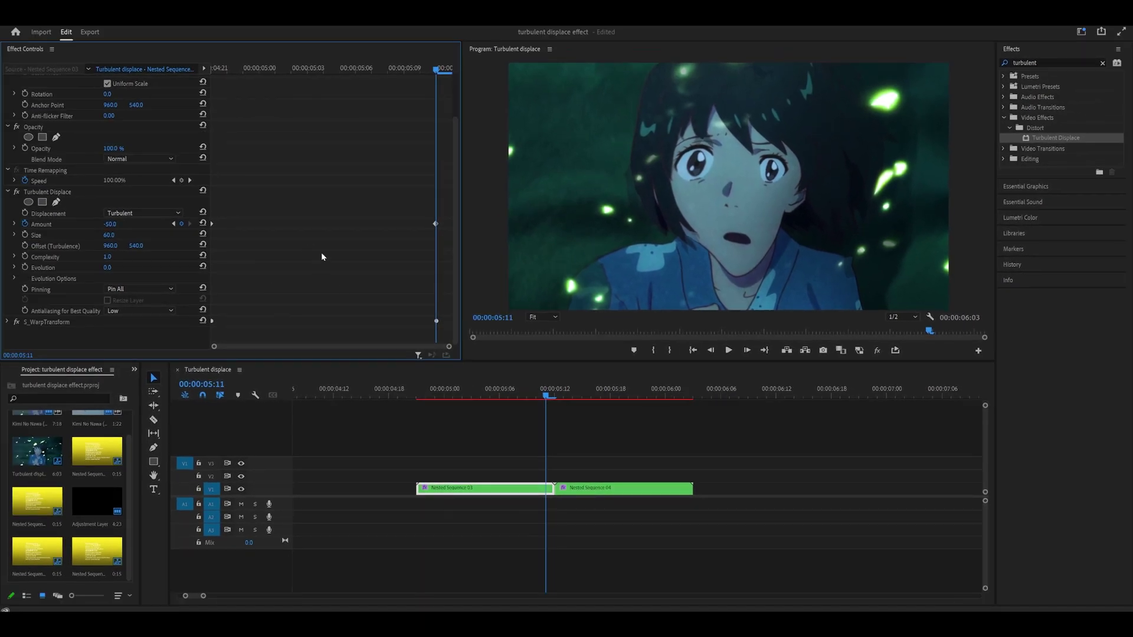
pyautogui.hotkey('ctrl', 'z')
# Step: Ease both amount keyframes on Nested Sequence 03 and shape the velocity curve to peak just before the clip's end
pyautogui.moveTo(436, 65); pyautogui.dragTo(208, 69)
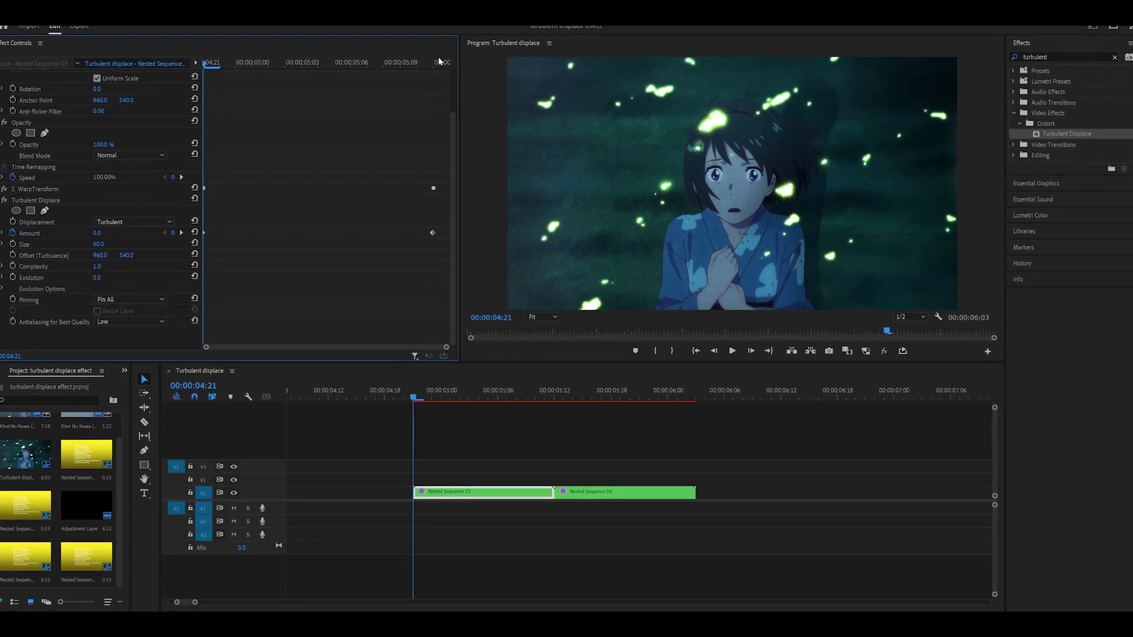
pyautogui.click(180, 232)
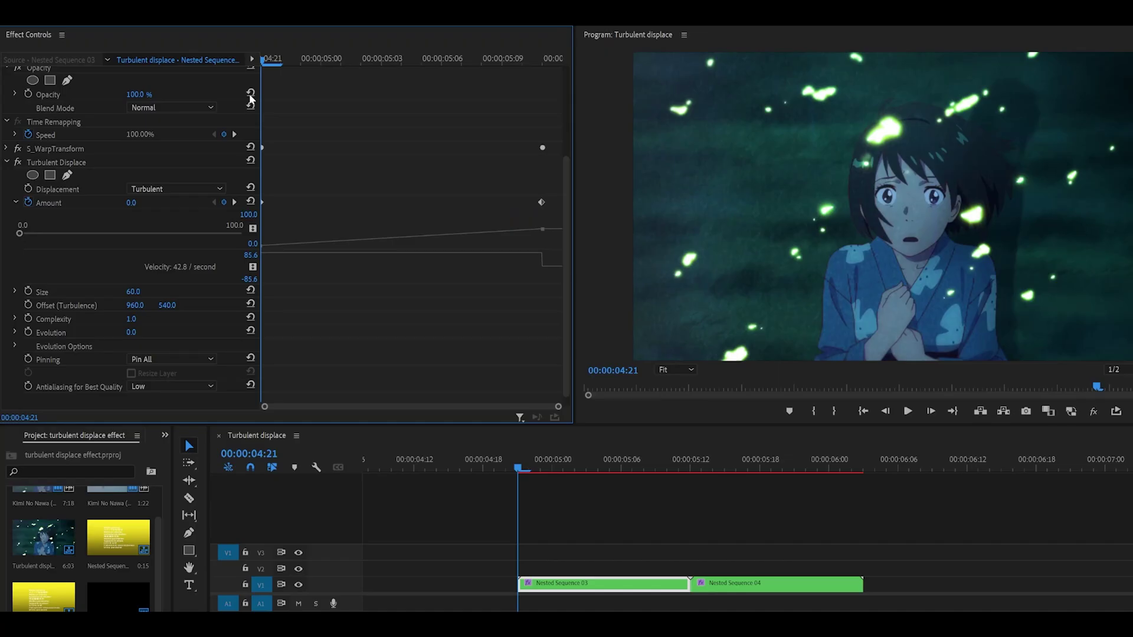
pyautogui.moveTo(262, 99); pyautogui.dragTo(382, 100)
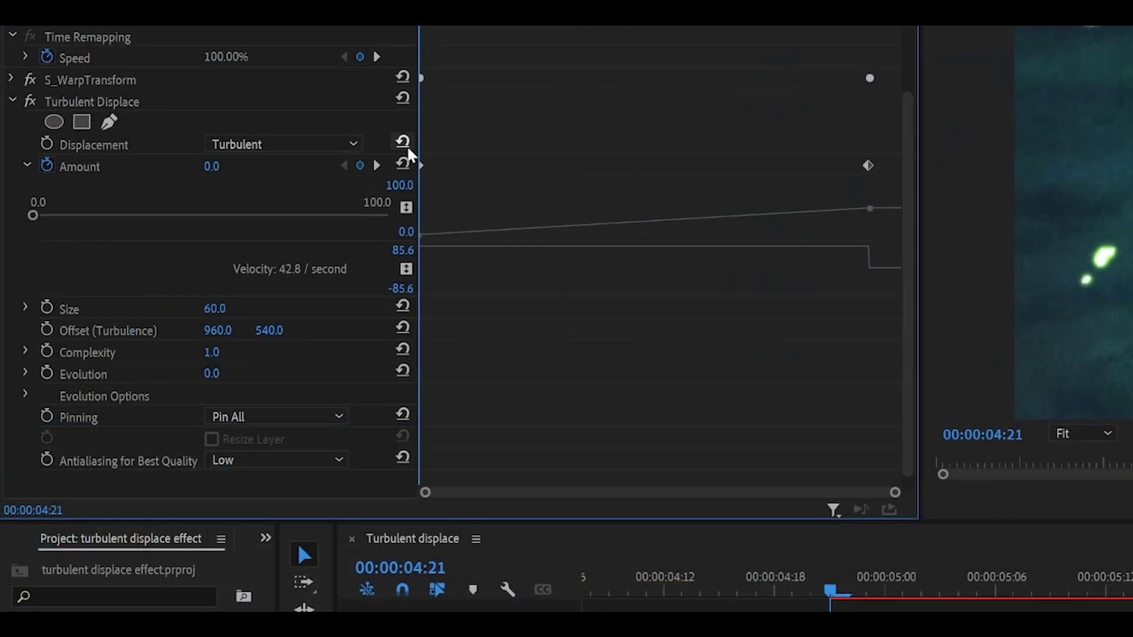
pyautogui.click(262, 202)
pyautogui.moveTo(458, 247); pyautogui.dragTo(726, 269)
pyautogui.moveTo(986, 347); pyautogui.dragTo(992, 351)
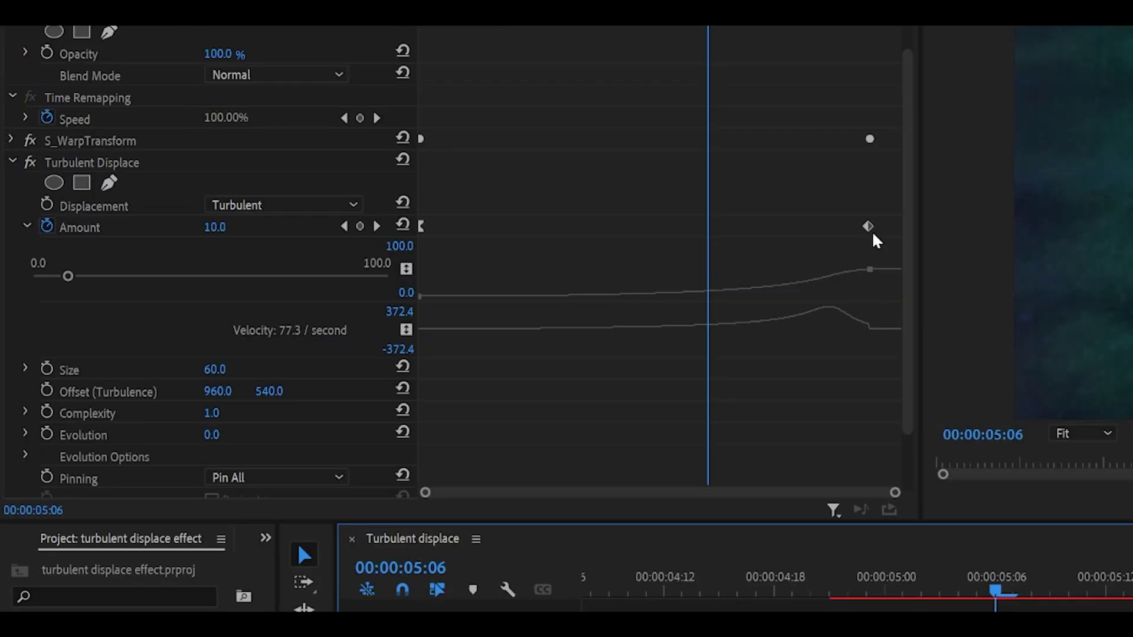
pyautogui.click(871, 231)
pyautogui.moveTo(832, 327); pyautogui.dragTo(852, 327)
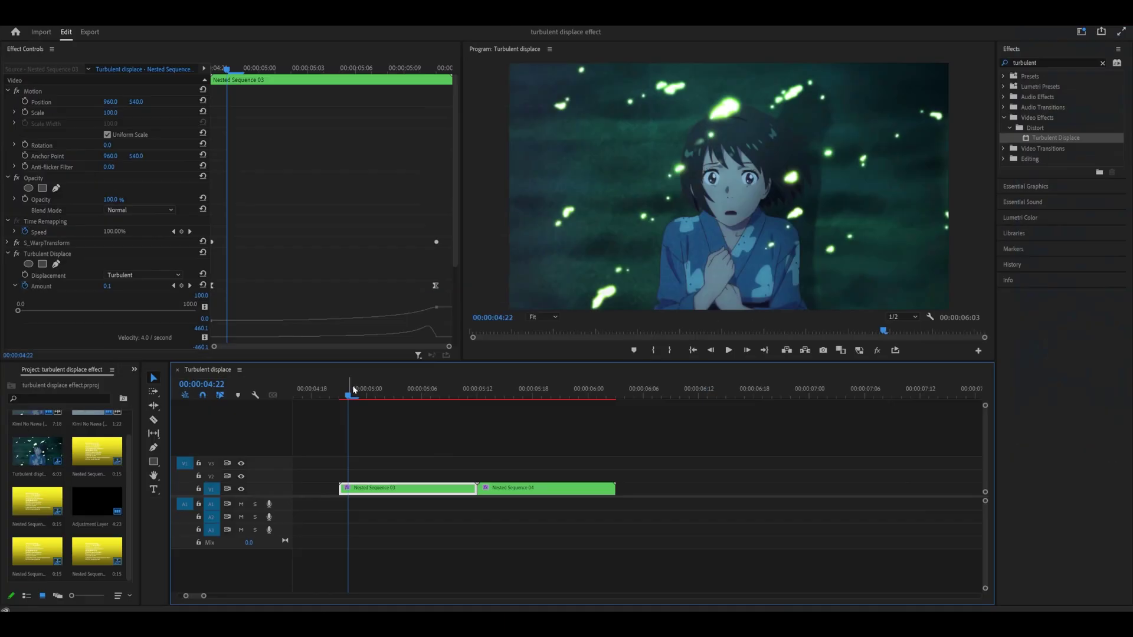
# Step: Play the clip and set its Turbulent Displace amount to 100 at 00:00:05:11
pyautogui.press('space')
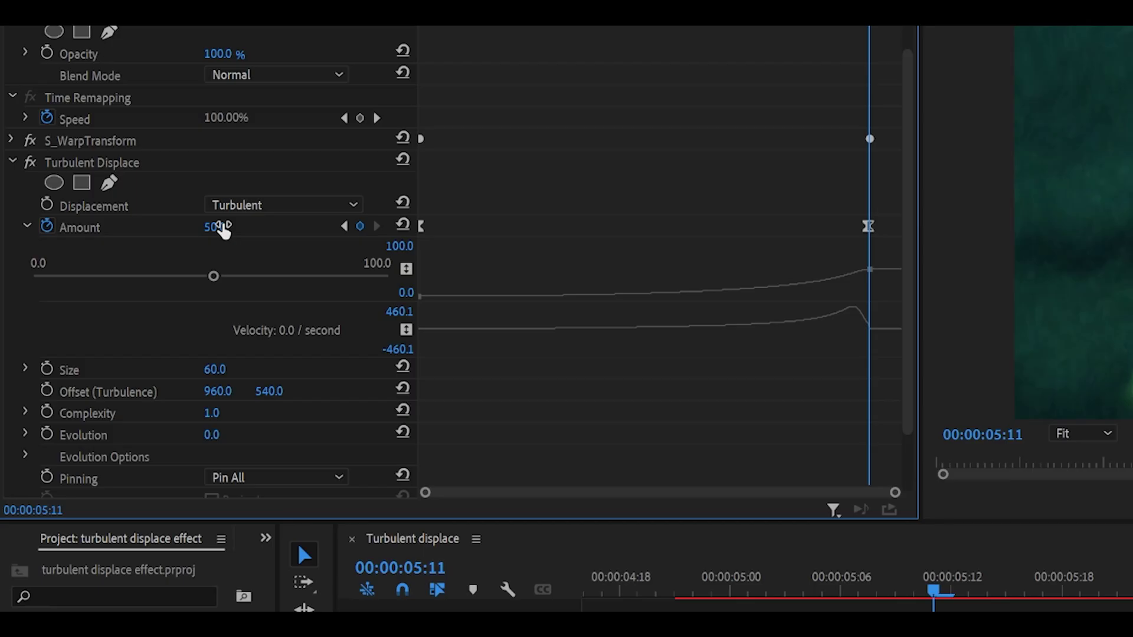
pyautogui.click(220, 226)
pyautogui.write('100')
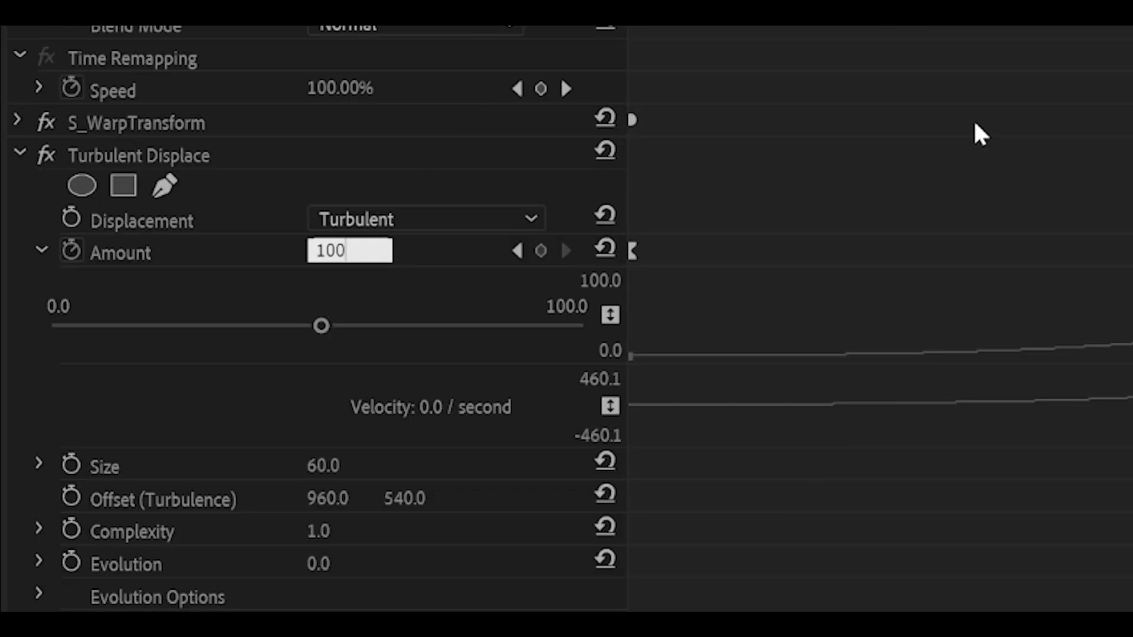
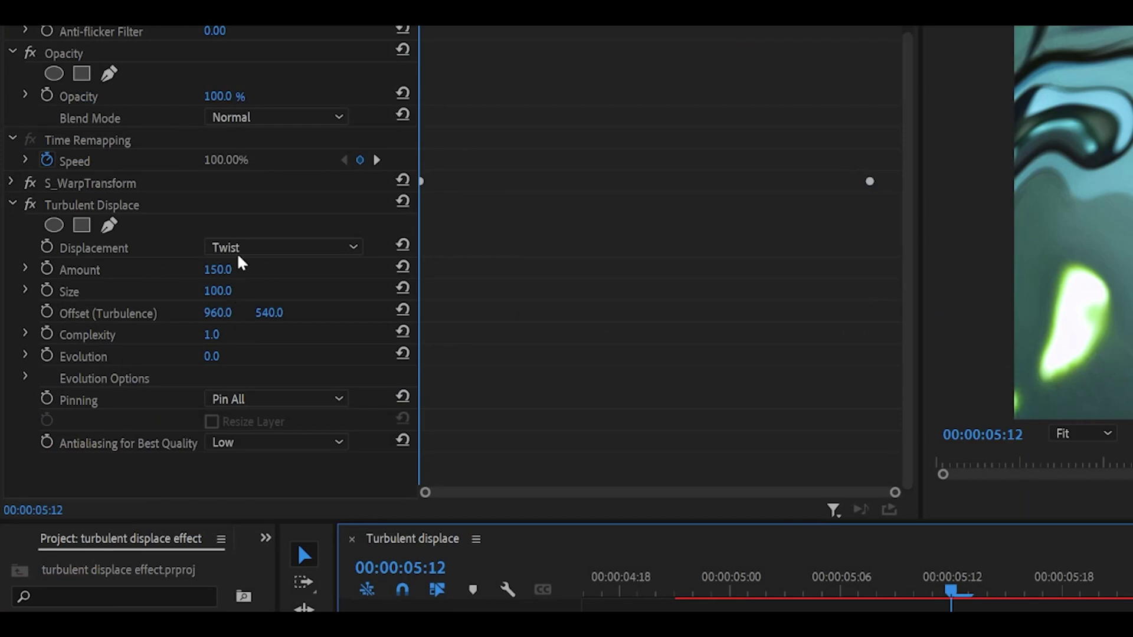
# Step: On Nested Sequence 04, set the displacement to Bulge and keyframe the amount from 150 at 00:00:05:12 to 0 at 00:00:06:02
pyautogui.click(260, 289)
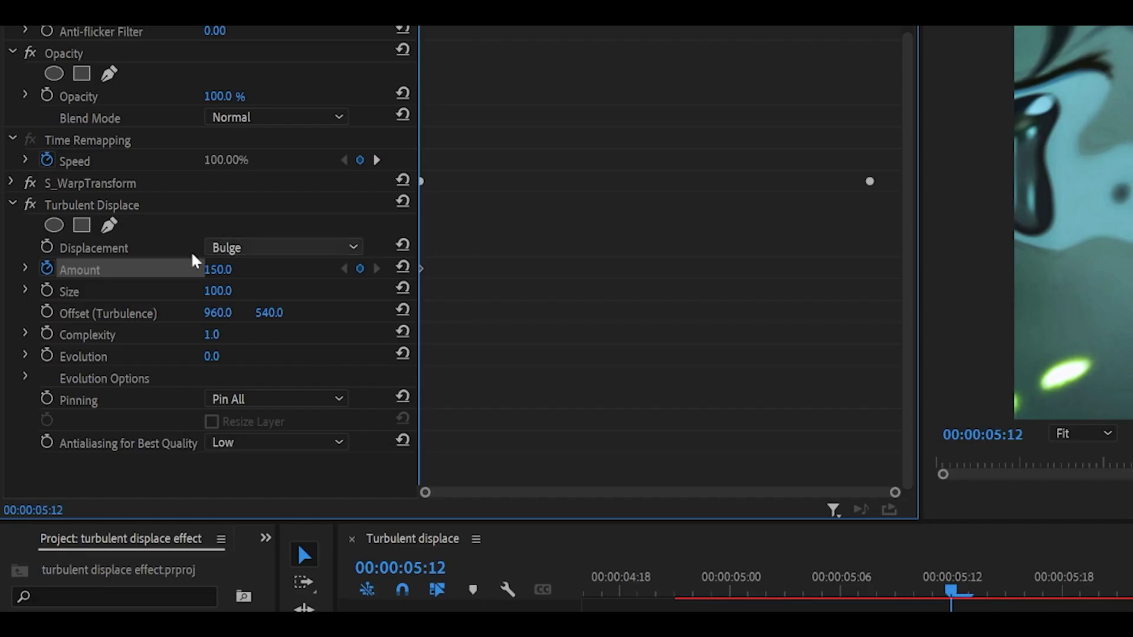
pyautogui.moveTo(1064, 587); pyautogui.dragTo(1132, 587)
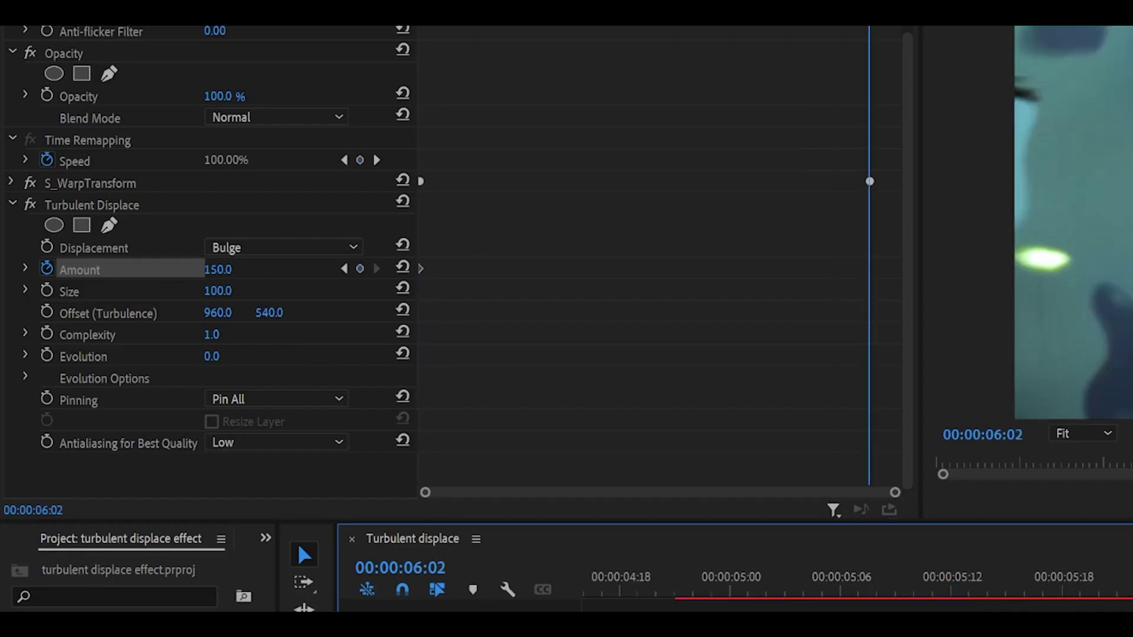
pyautogui.click(217, 270)
pyautogui.write('0')
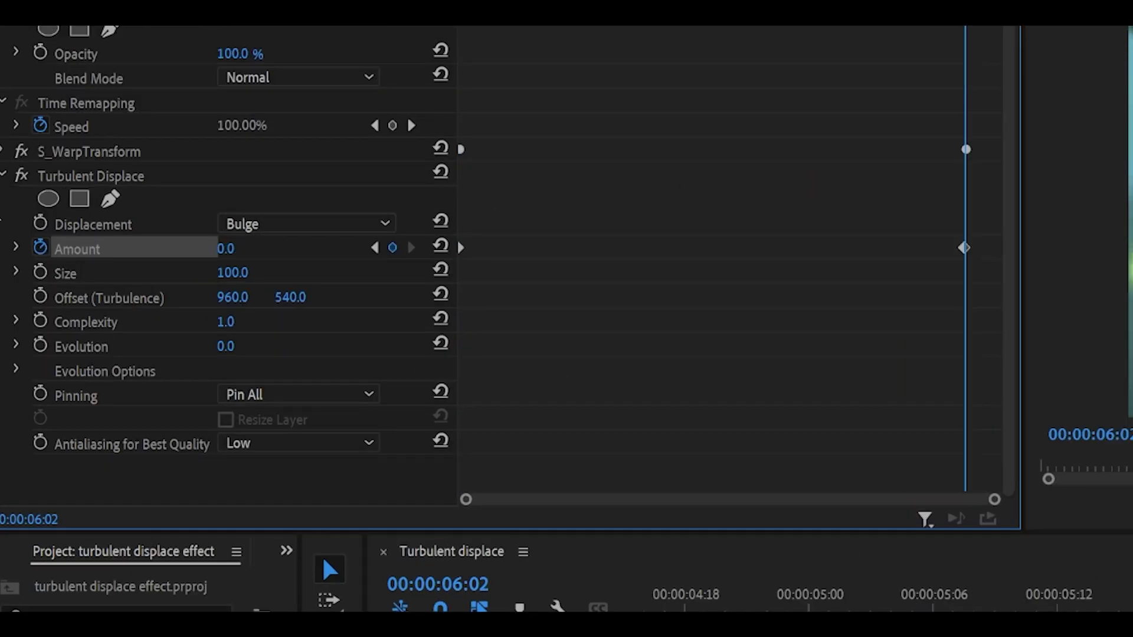
# Step: Ease Nested Sequence 04's amount keyframes and shape the curve into a fast initial drop with a long slow finish
pyautogui.click(17, 247)
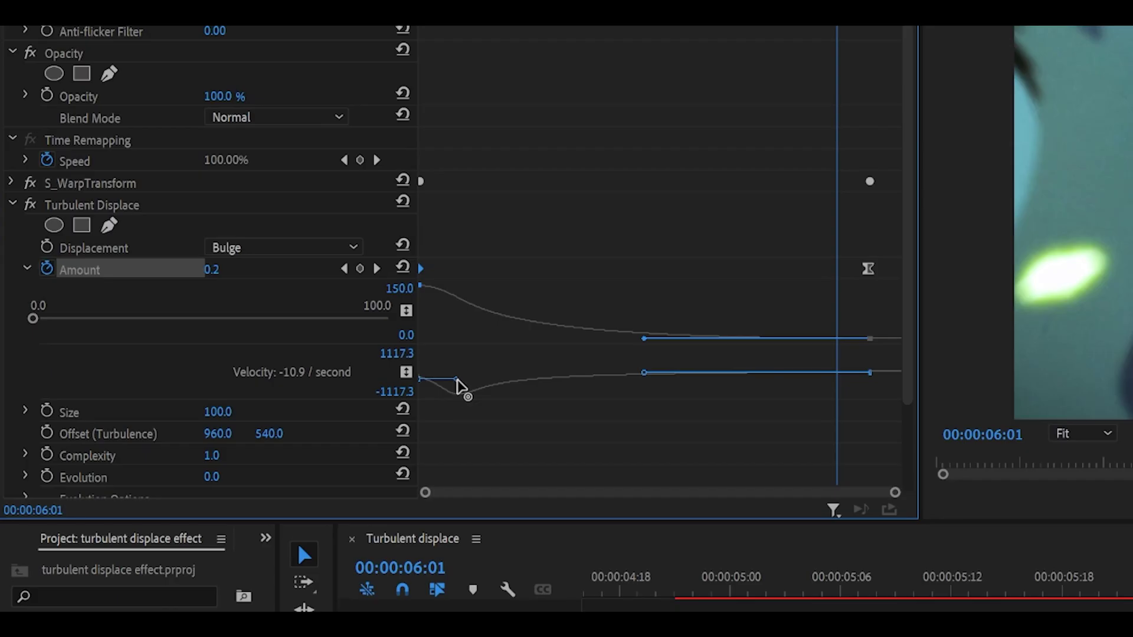
pyautogui.moveTo(230, 295); pyautogui.dragTo(216, 298)
pyautogui.moveTo(429, 395); pyautogui.dragTo(429, 397)
pyautogui.hotkey('ctrl', 'z')
pyautogui.moveTo(421, 268); pyautogui.dragTo(451, 269)
pyautogui.moveTo(496, 390); pyautogui.dragTo(474, 388)
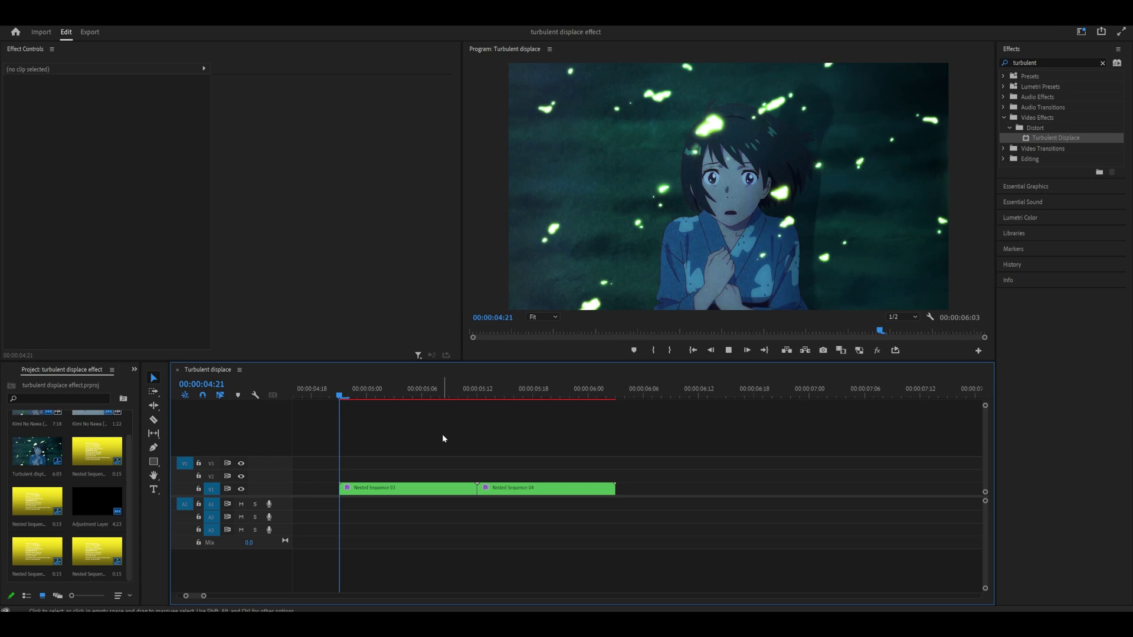
# Step: Play back the sequence to review the transition between Nested Sequence 03 and Nested Sequence 04
pyautogui.press('space')
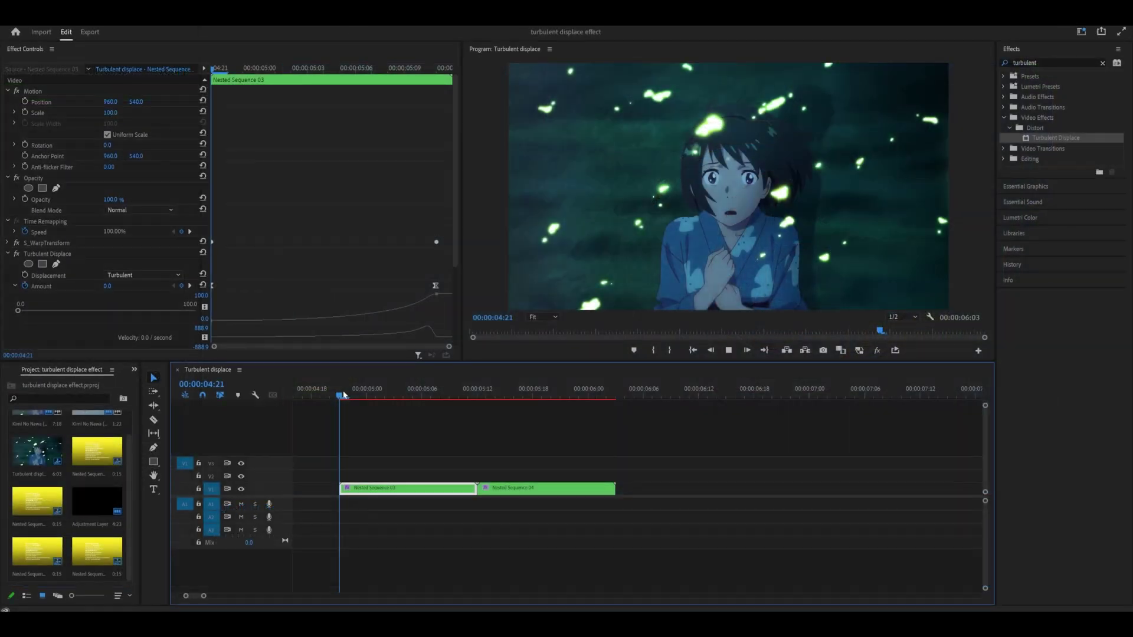
pyautogui.click(343, 393)
pyautogui.press('space')
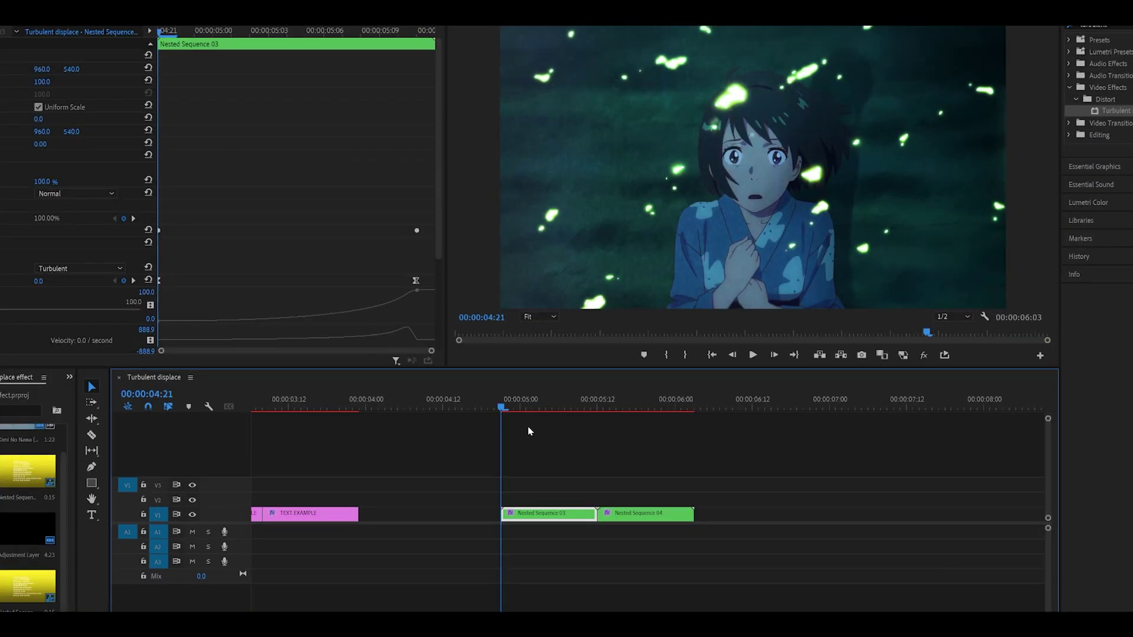
pyautogui.press('Home')
pyautogui.press('space')
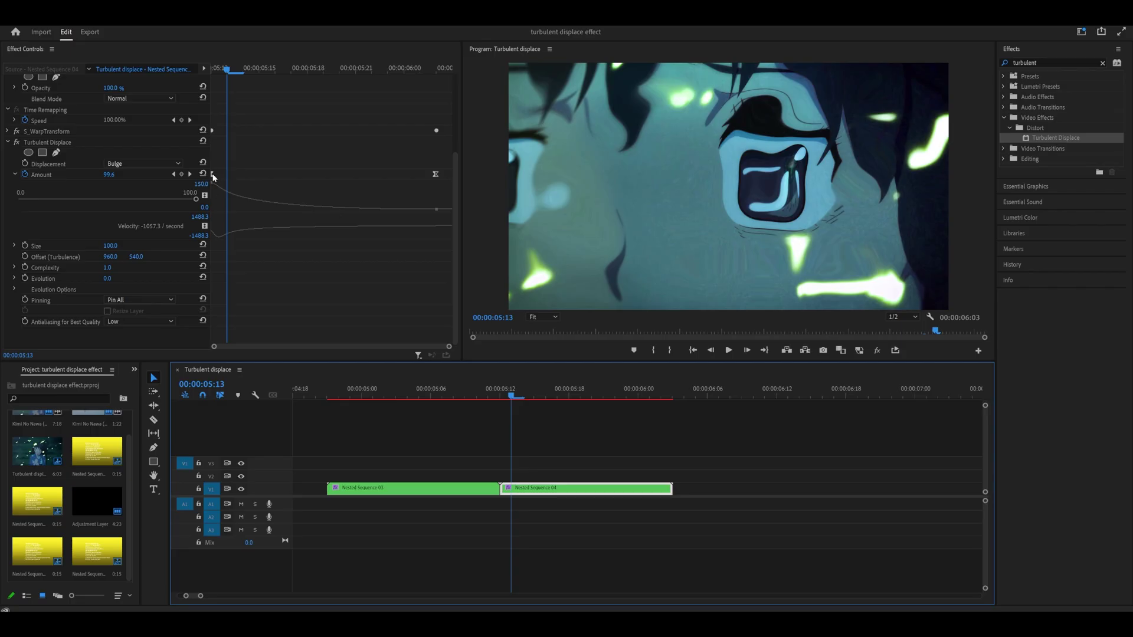
# Step: Try Nested Sequence 04's first amount keyframe at 00:00:05:13, steepen its initial drop and drag the keyframe back to the clip's start
pyautogui.moveTo(219, 176); pyautogui.dragTo(230, 176)
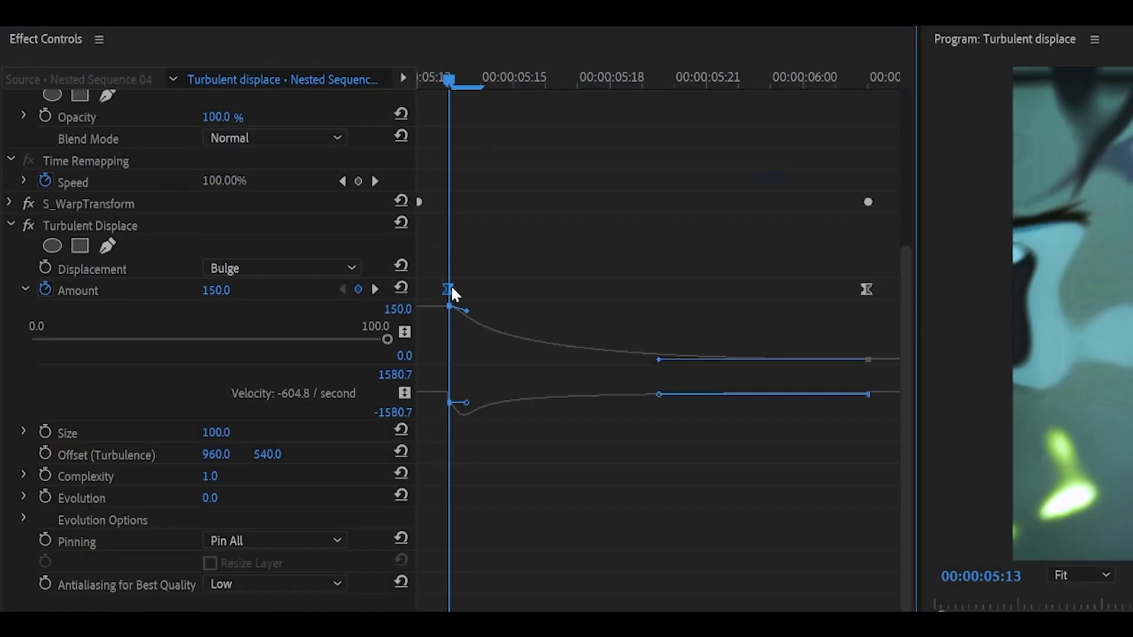
pyautogui.press('Right')
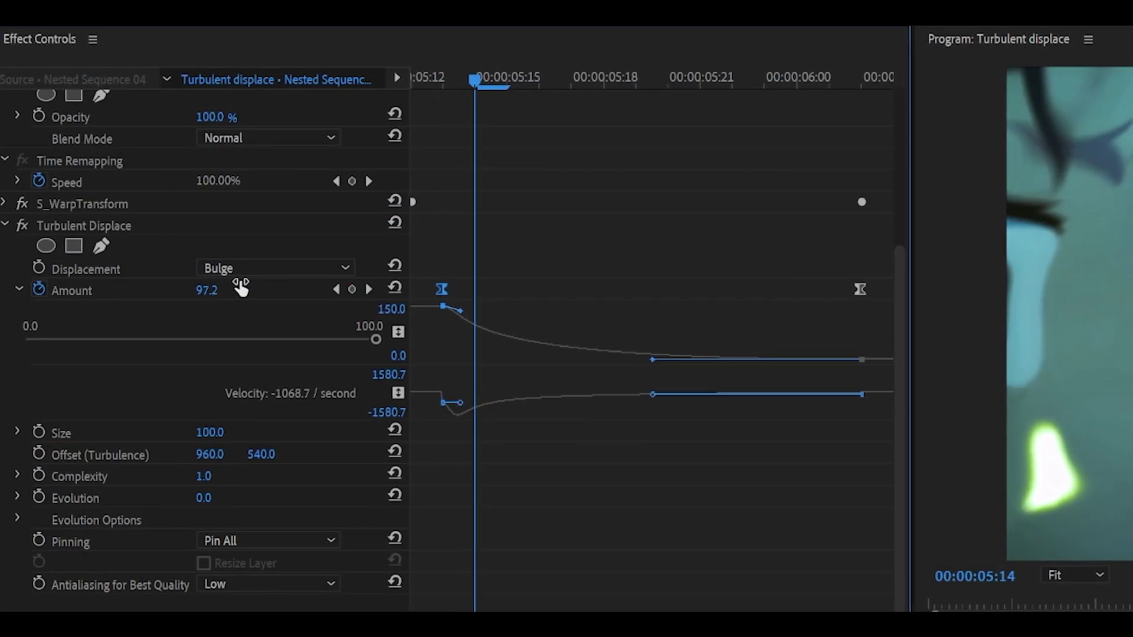
pyautogui.press('Left')
pyautogui.press('Right')
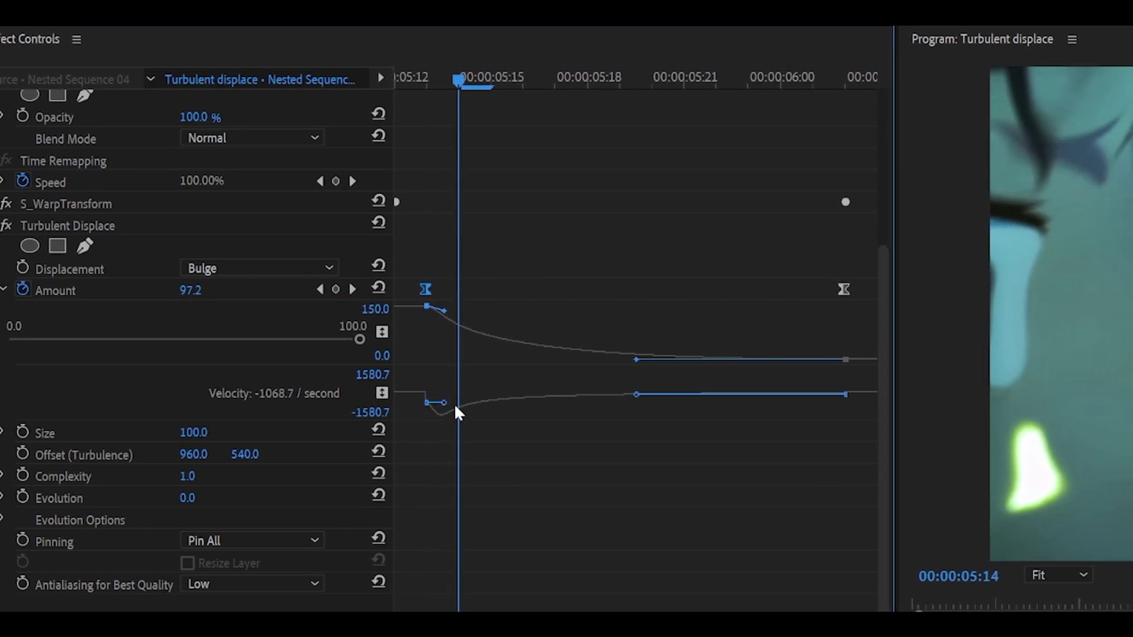
pyautogui.moveTo(477, 333); pyautogui.dragTo(489, 342)
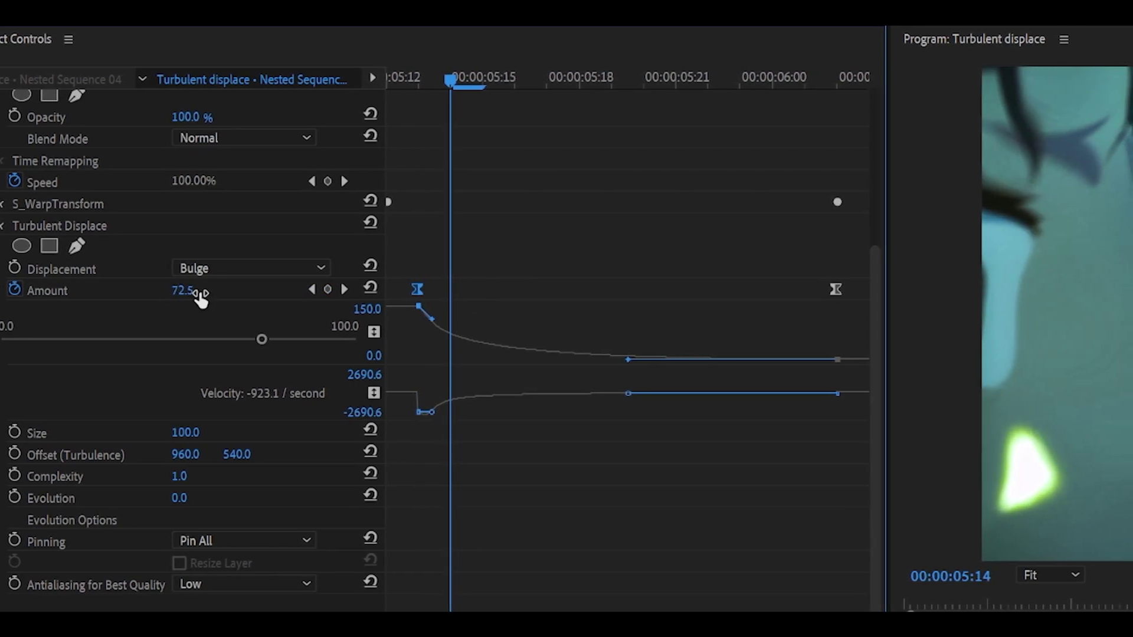
pyautogui.moveTo(419, 290); pyautogui.dragTo(357, 293)
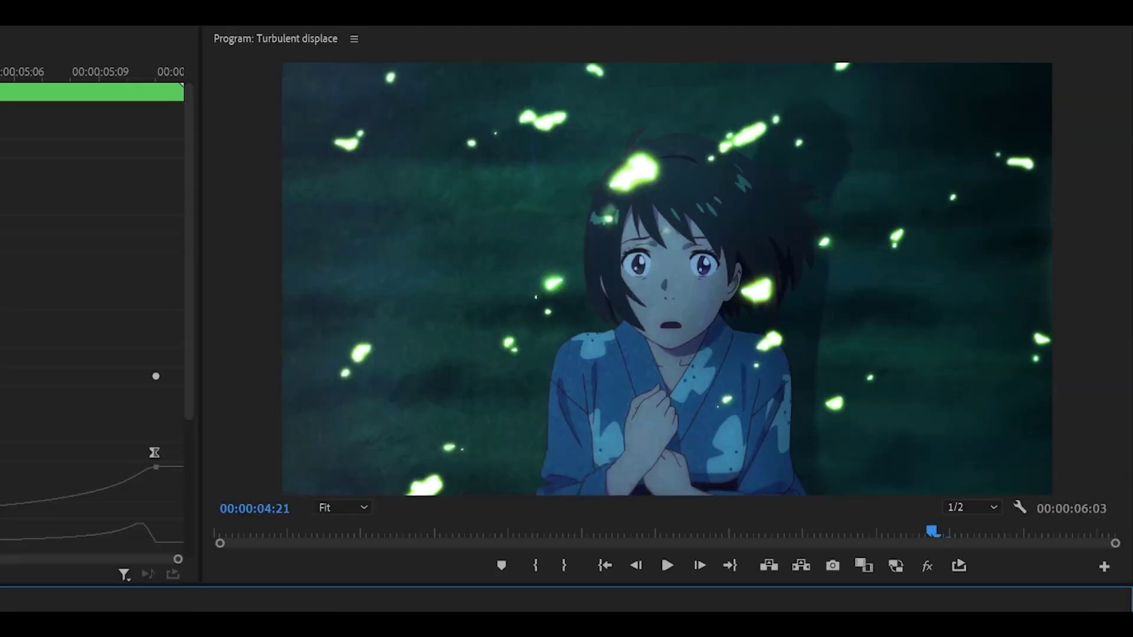
pyautogui.press('space')
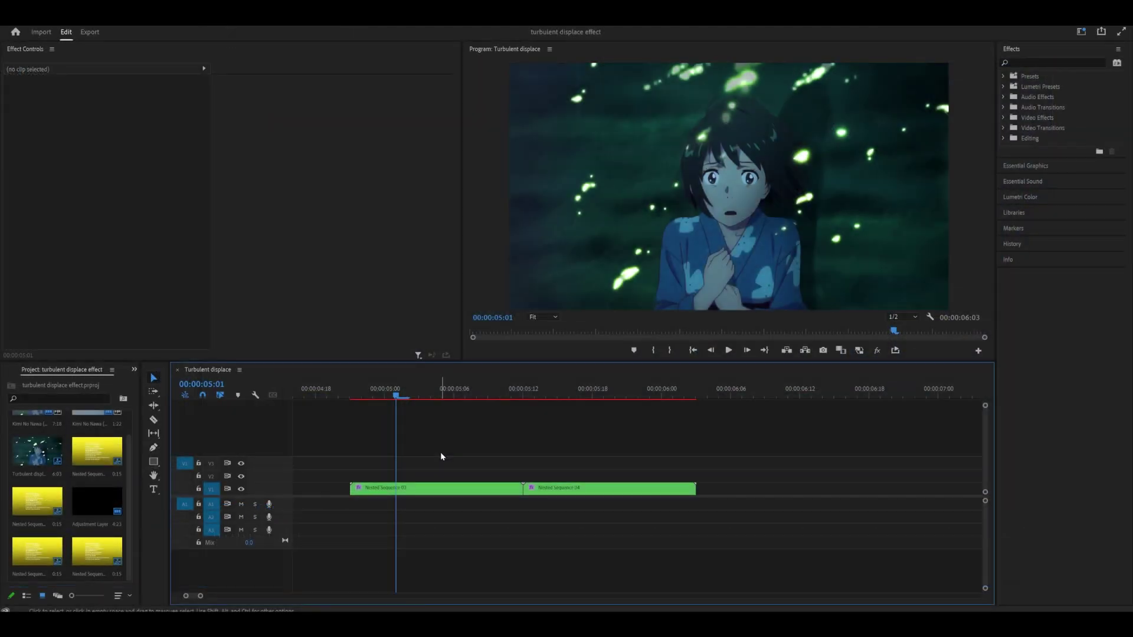
# Step: Place an adjustment layer on V2 over the cut and trim its start to 00:00:05:08, four frames before the cut
pyautogui.moveTo(96, 502); pyautogui.dragTo(532, 437)
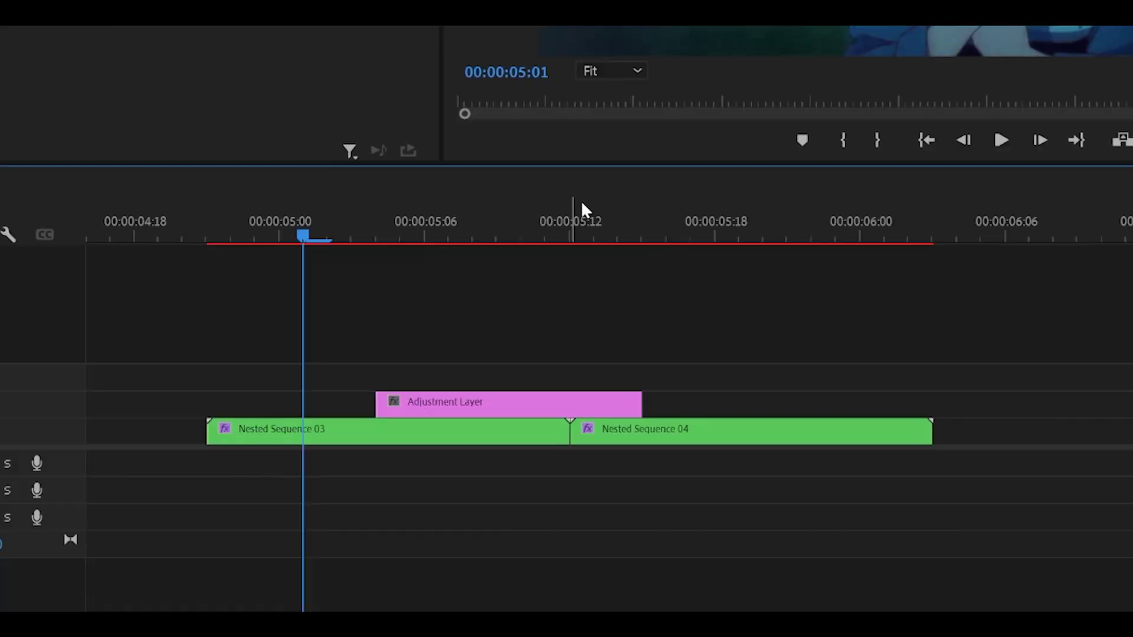
pyautogui.click(584, 278)
pyautogui.press('Left')
pyautogui.press('Right')
pyautogui.press('Left')
pyautogui.press('Left')
pyautogui.press('Left')
pyautogui.press('Left')
pyautogui.moveTo(382, 407); pyautogui.dragTo(479, 408)
# Step: Extend the adjustment layer's end to 00:00:05:16, four frames after the cut
pyautogui.press('Right')
pyautogui.press('Right')
pyautogui.press('Right')
pyautogui.press('Right')
pyautogui.press('Right')
pyautogui.press('Right')
pyautogui.press('Right')
pyautogui.press('Right')
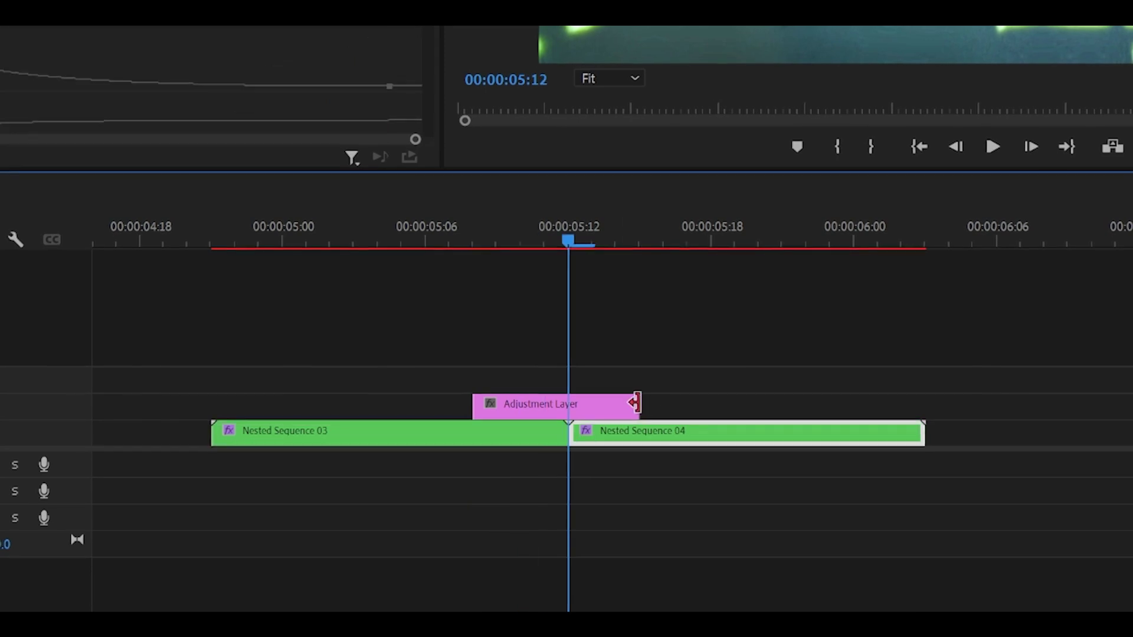
pyautogui.moveTo(639, 406); pyautogui.dragTo(663, 406)
# Step: Keyframe the adjustment layer's Lumetri Color exposure from 0 at 00:00:05:08 to 5 at 00:00:05:12
pyautogui.click(475, 244)
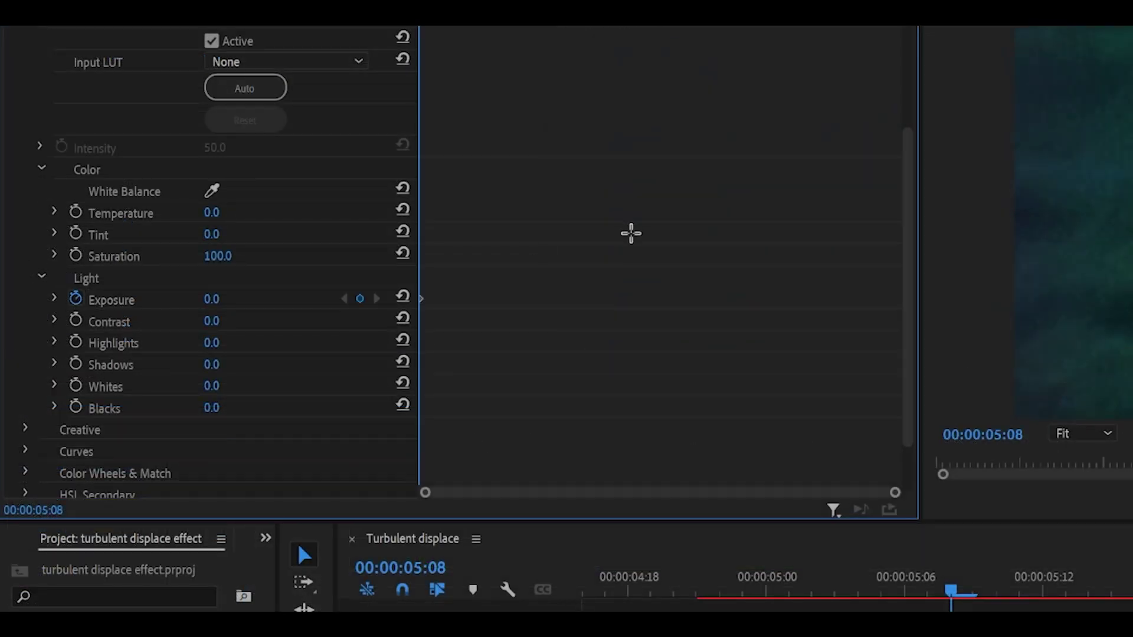
pyautogui.moveTo(1019, 597); pyautogui.dragTo(1043, 592)
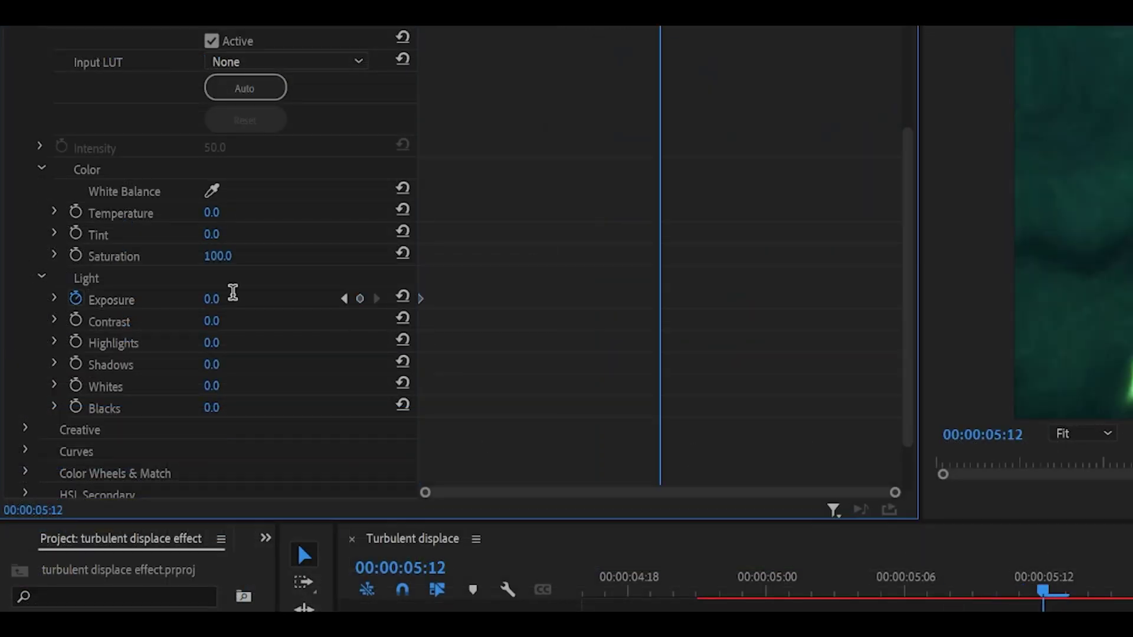
pyautogui.write('5')
pyautogui.press('Return')
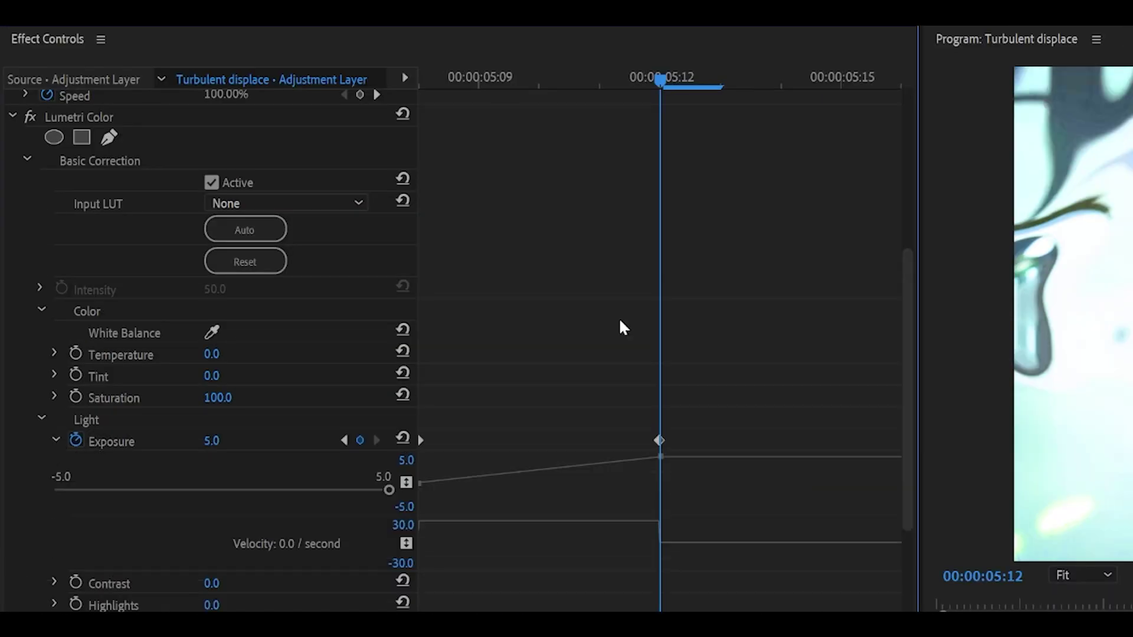
# Step: Ease the exposure rise toward its 00:00:05:12 peak and bring exposure back to 0 with an eased keyframe at 00:00:05:15
pyautogui.press('Left')
pyautogui.click(448, 78)
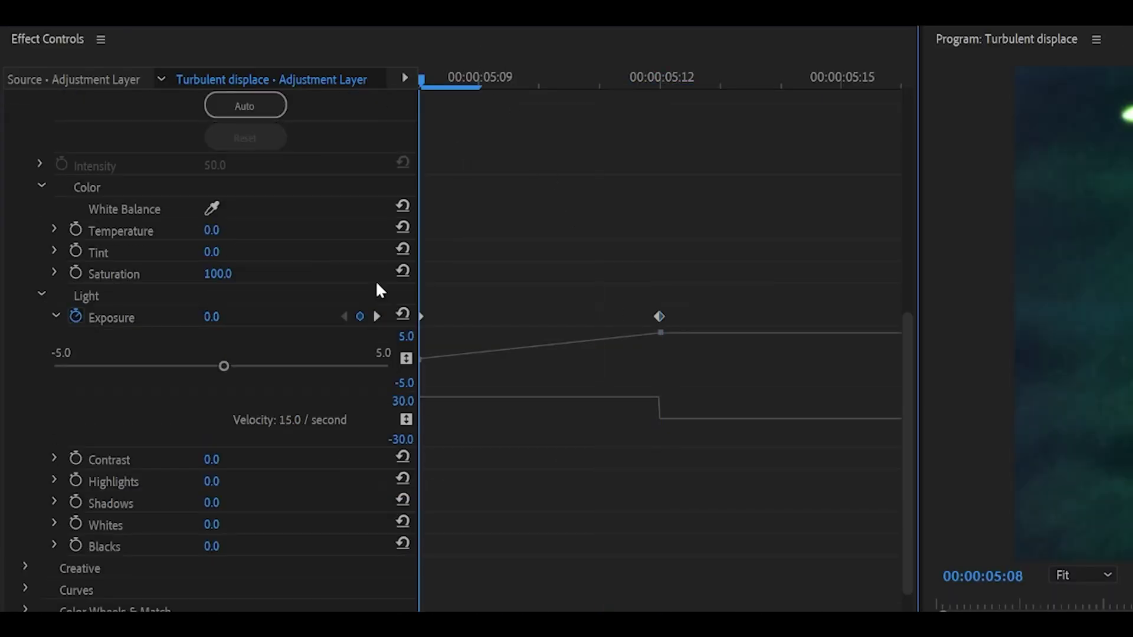
pyautogui.click(798, 235)
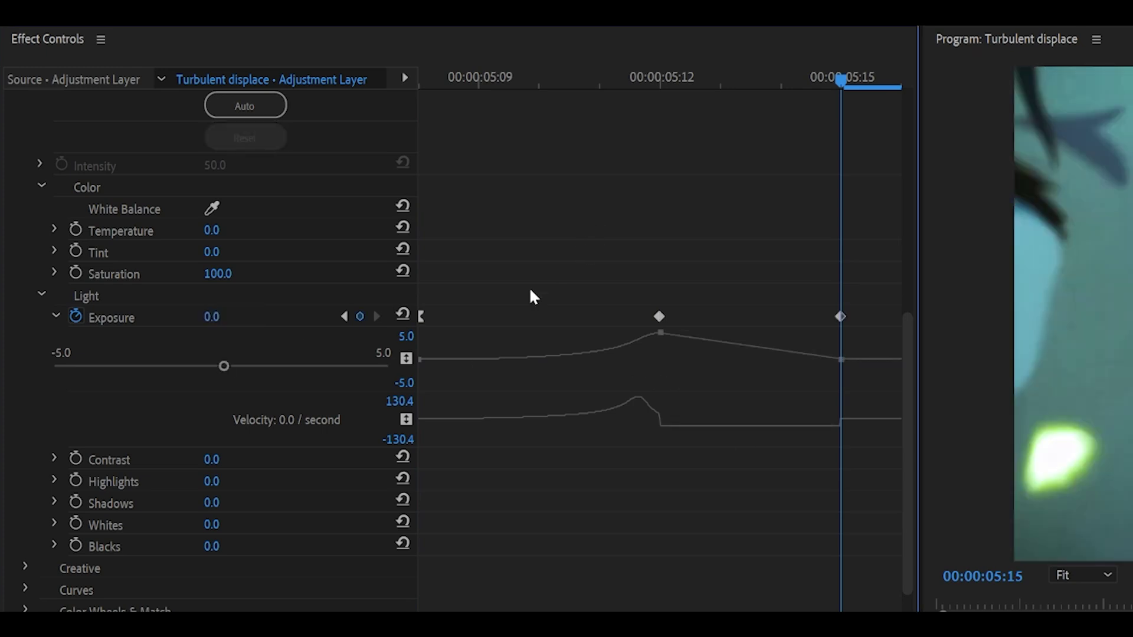
pyautogui.rightClick(422, 315)
pyautogui.click(477, 351)
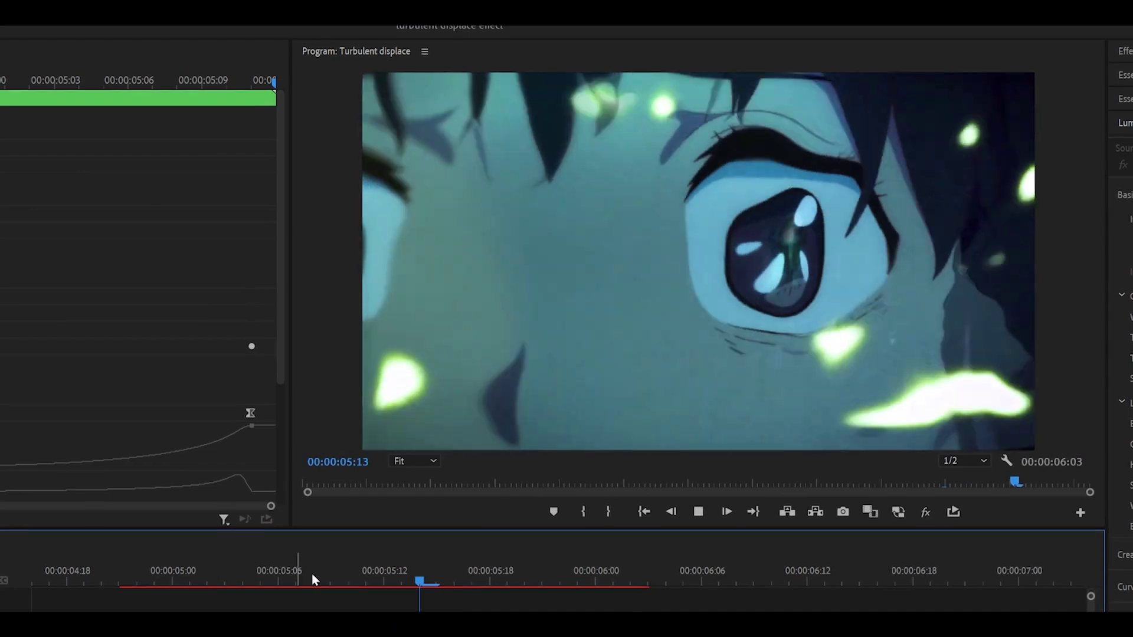
# Step: Extend the adjustment layer to span 00:00:05:06 to 00:00:05:18 and move the first exposure keyframe to its new start
pyautogui.click(386, 570)
pyautogui.press('Left')
pyautogui.press('Left')
pyautogui.press('Left')
pyautogui.press('Left')
pyautogui.press('Left')
pyautogui.press('Left')
pyautogui.moveTo(518, 401); pyautogui.dragTo(493, 401)
pyautogui.moveTo(620, 278); pyautogui.dragTo(672, 397)
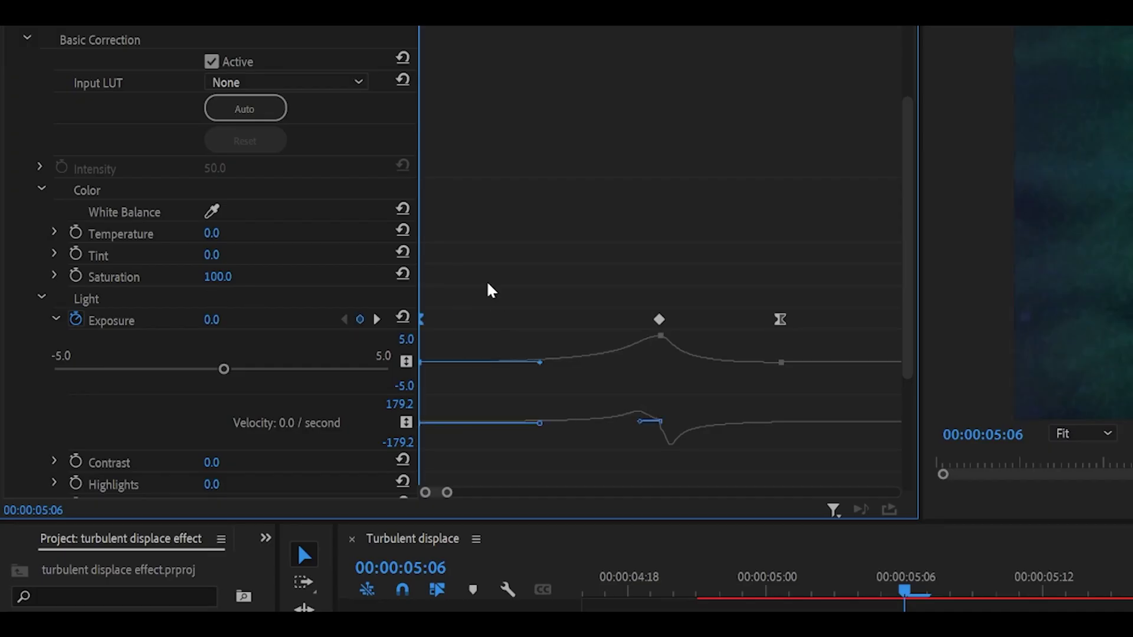
# Step: Inspect the last exposure keyframe and play back the transition from the start of Nested Sequence 03
pyautogui.scroll(-2, 488, 289)
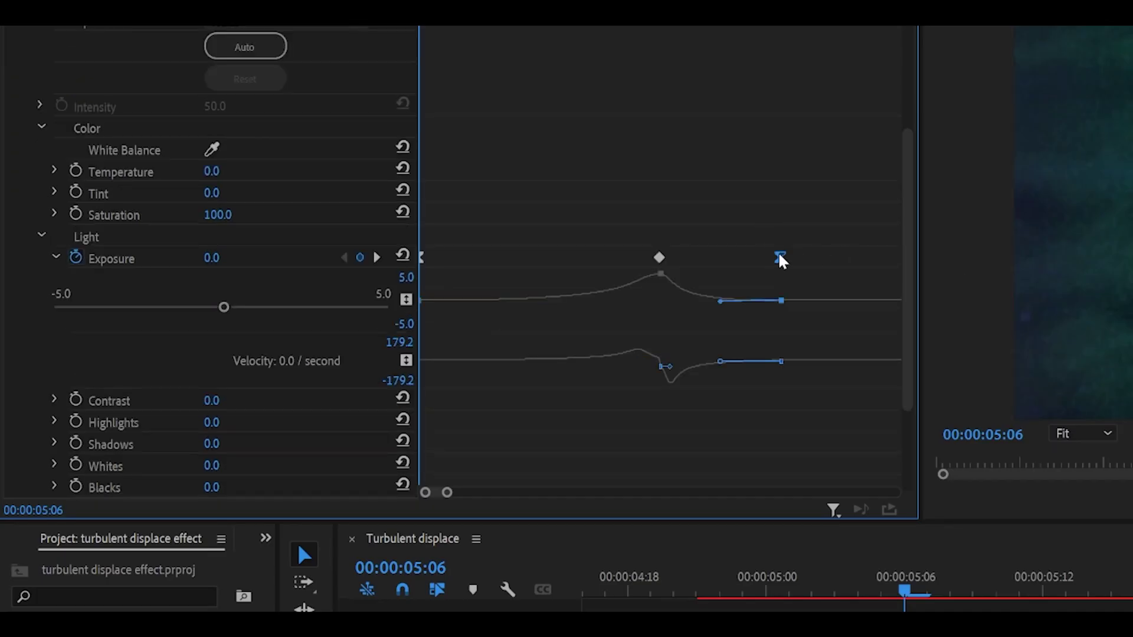
pyautogui.click(753, 592)
pyautogui.press('space')
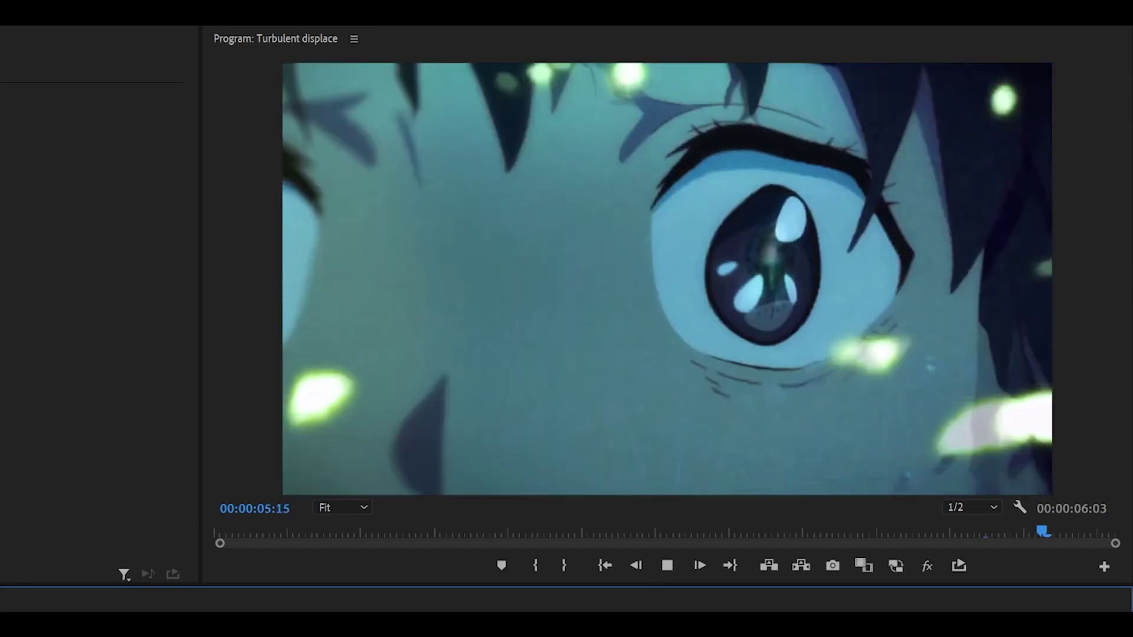
pyautogui.moveTo(378, 395); pyautogui.dragTo(352, 396)
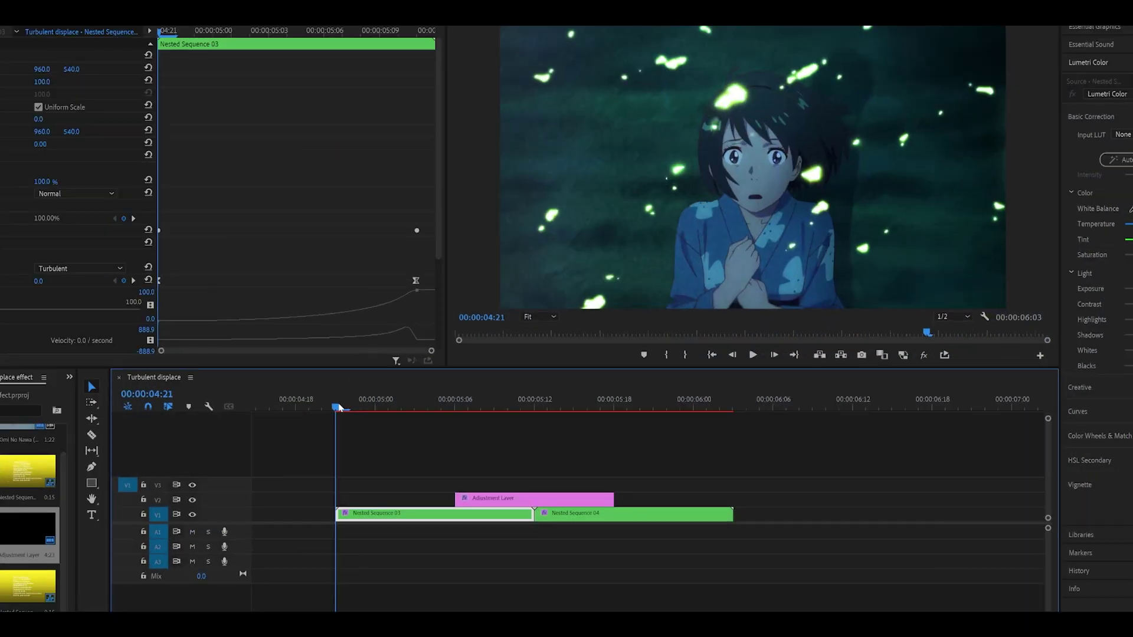
pyautogui.press('space')
pyautogui.click(353, 394)
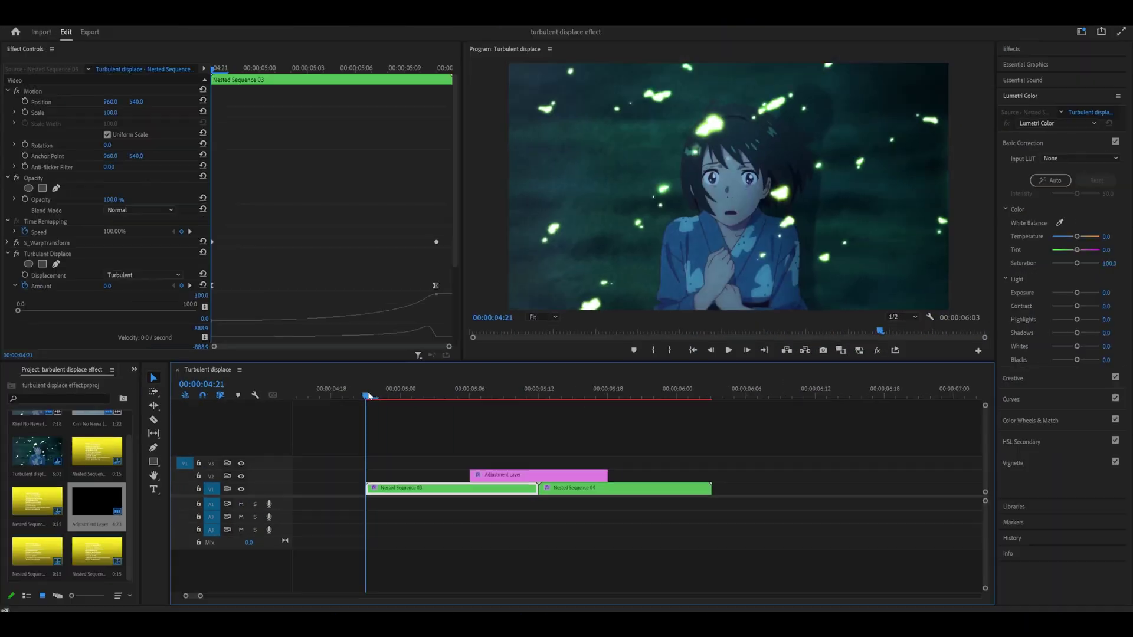
# Step: Search the effects for s_shake and apply S_Shake to Nested Sequence 04
pyautogui.click(1034, 53)
pyautogui.write('s_shake')
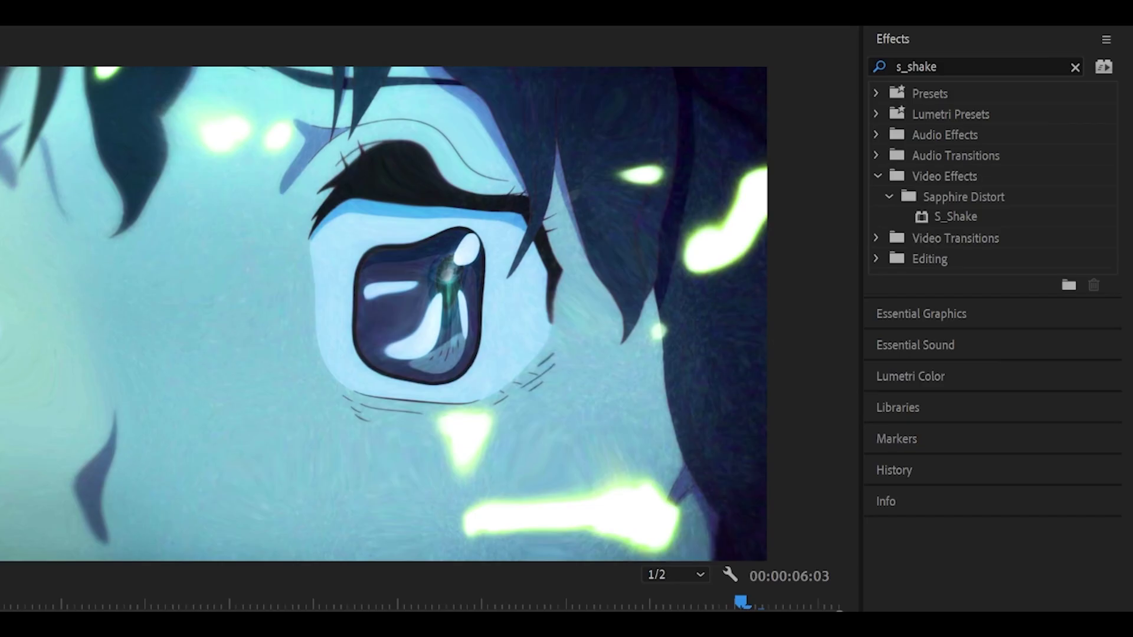
pyautogui.click(971, 216)
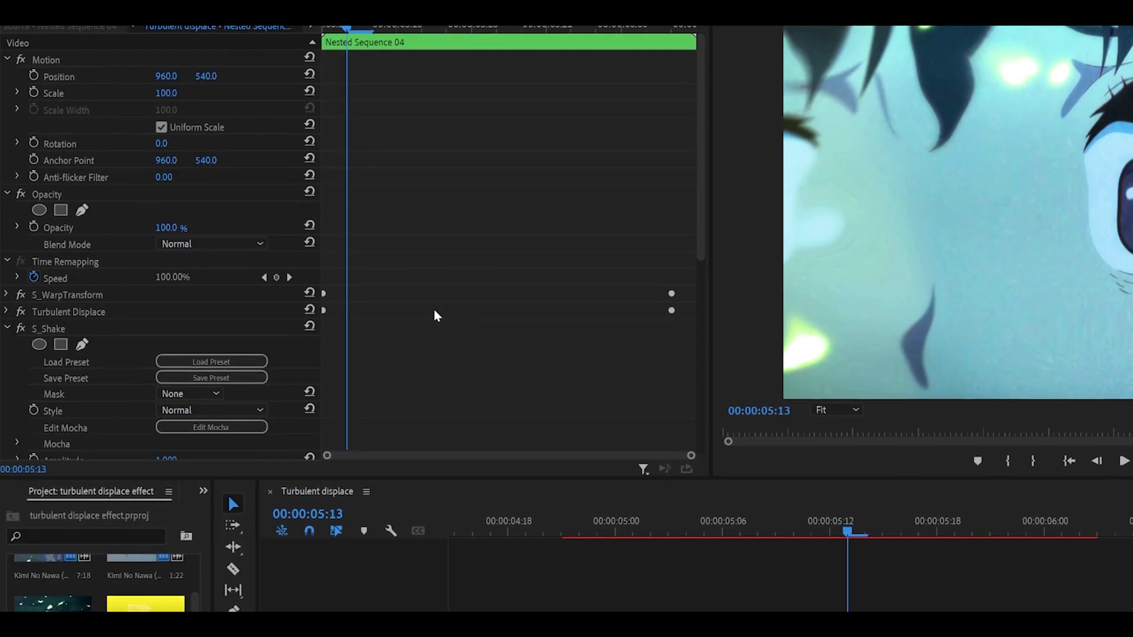
pyautogui.scroll(-2, 440, 321)
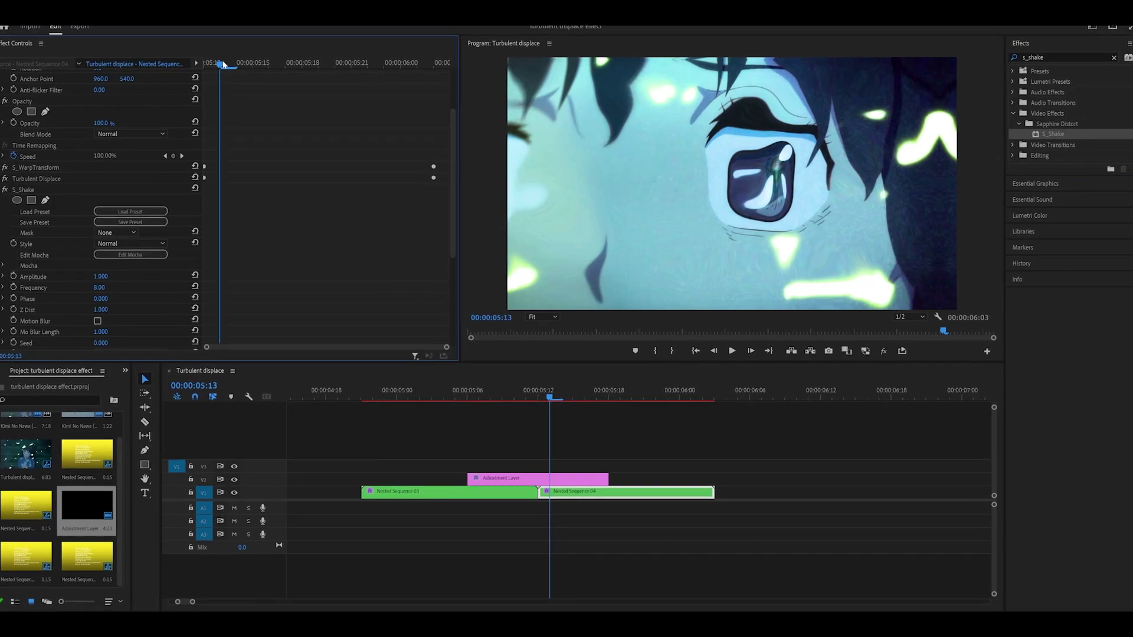
# Step: At Nested Sequence 04's start, 00:00:05:12, set S_Shake's frequency to 2 and its X Rand Amp to 0
pyautogui.moveTo(225, 65); pyautogui.dragTo(202, 65)
pyautogui.scroll(-3, 248, 233)
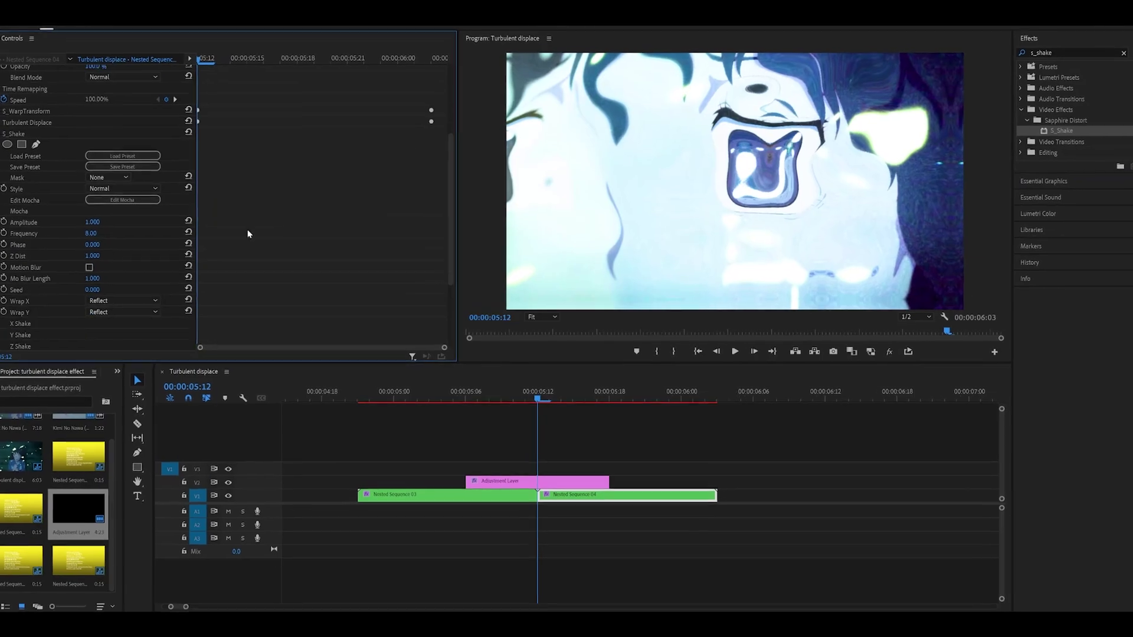
pyautogui.click(222, 272)
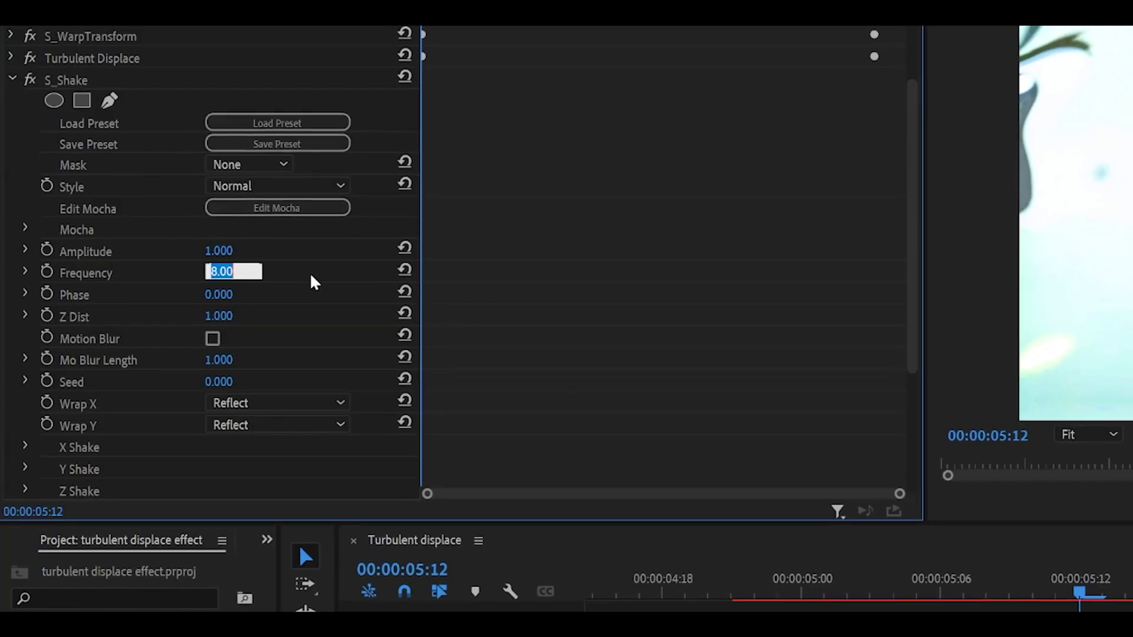
pyautogui.write('2')
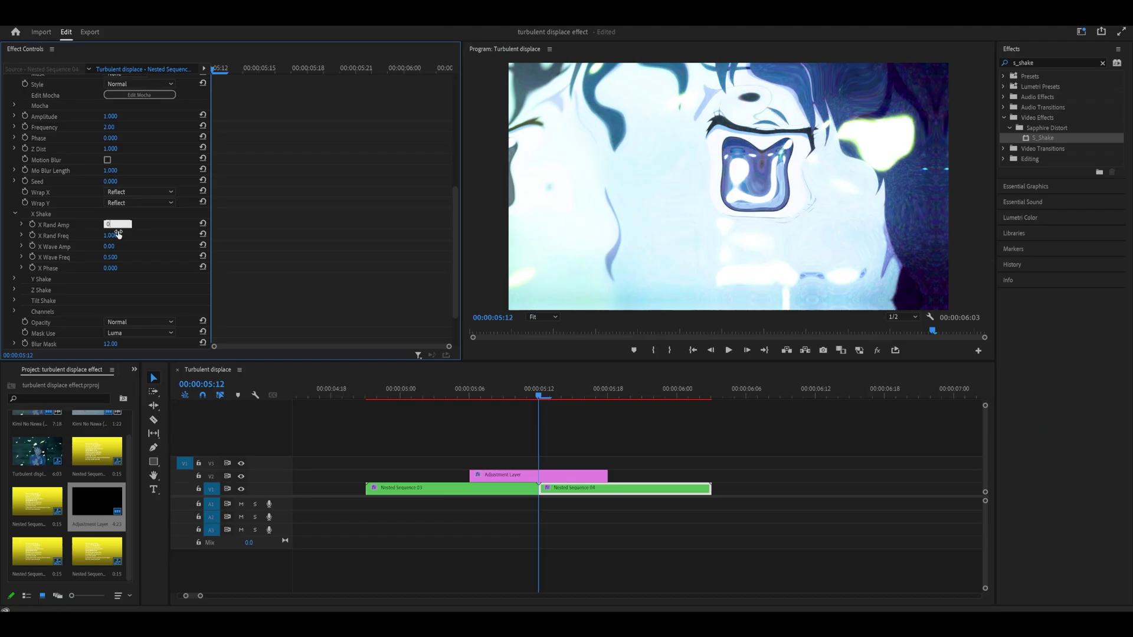
pyautogui.write('0')
pyautogui.press('Tab')
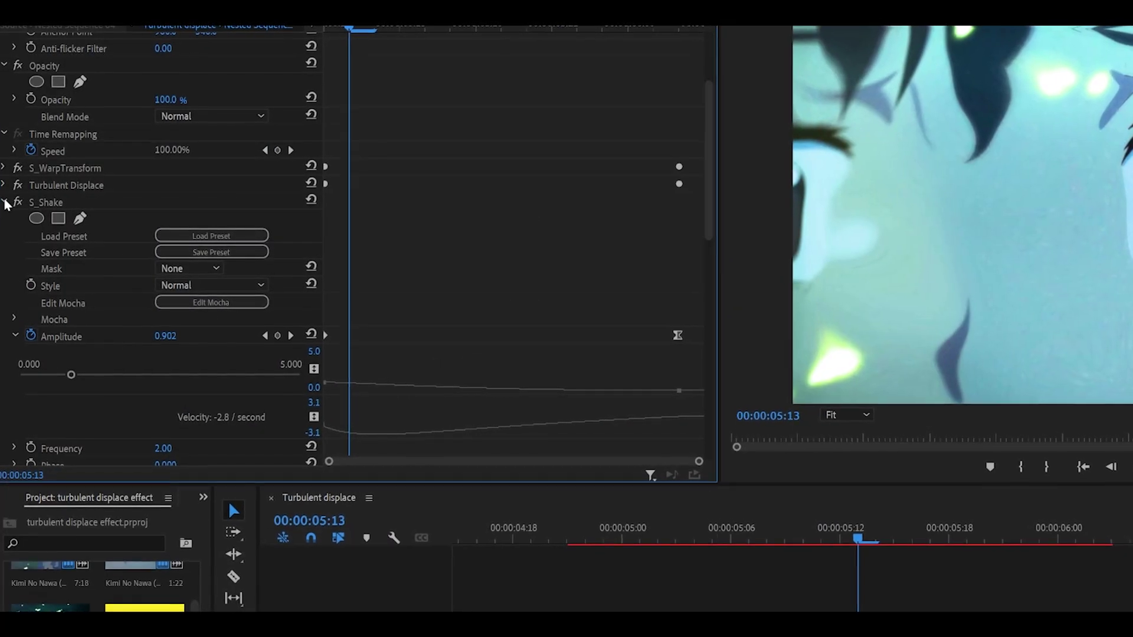
# Step: Collapse the S_Shake settings and replay the transition from Nested Sequence 03 into Nested Sequence 04 to review the shake
pyautogui.click(9, 193)
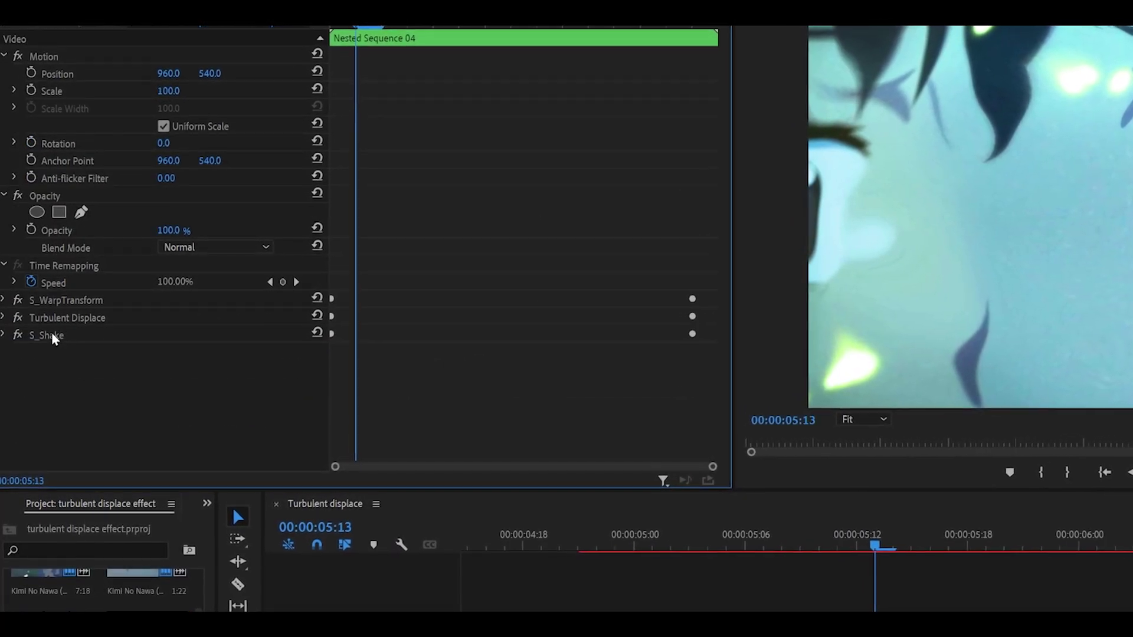
pyautogui.moveTo(51, 337); pyautogui.dragTo(70, 354)
pyautogui.moveTo(113, 416); pyautogui.dragTo(115, 413)
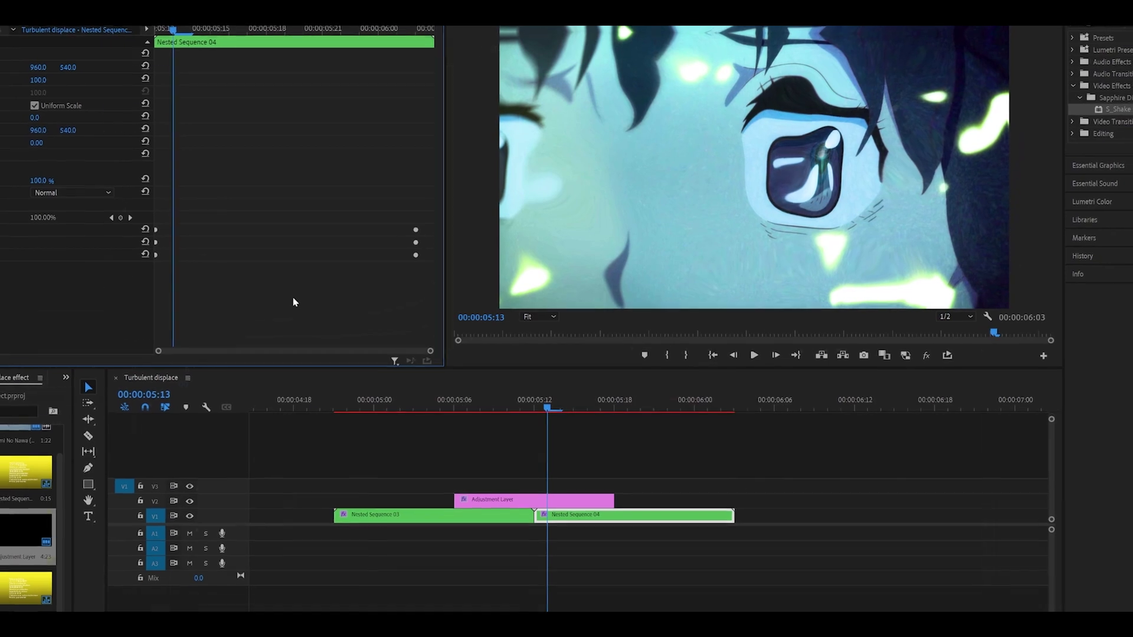
pyautogui.press('space')
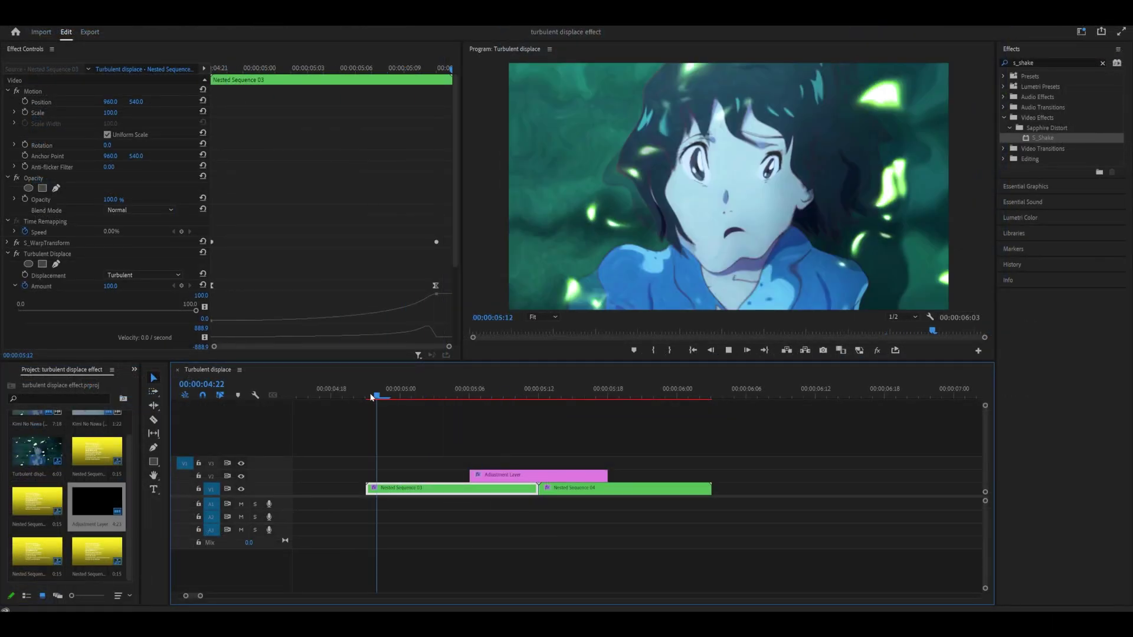
pyautogui.click(370, 398)
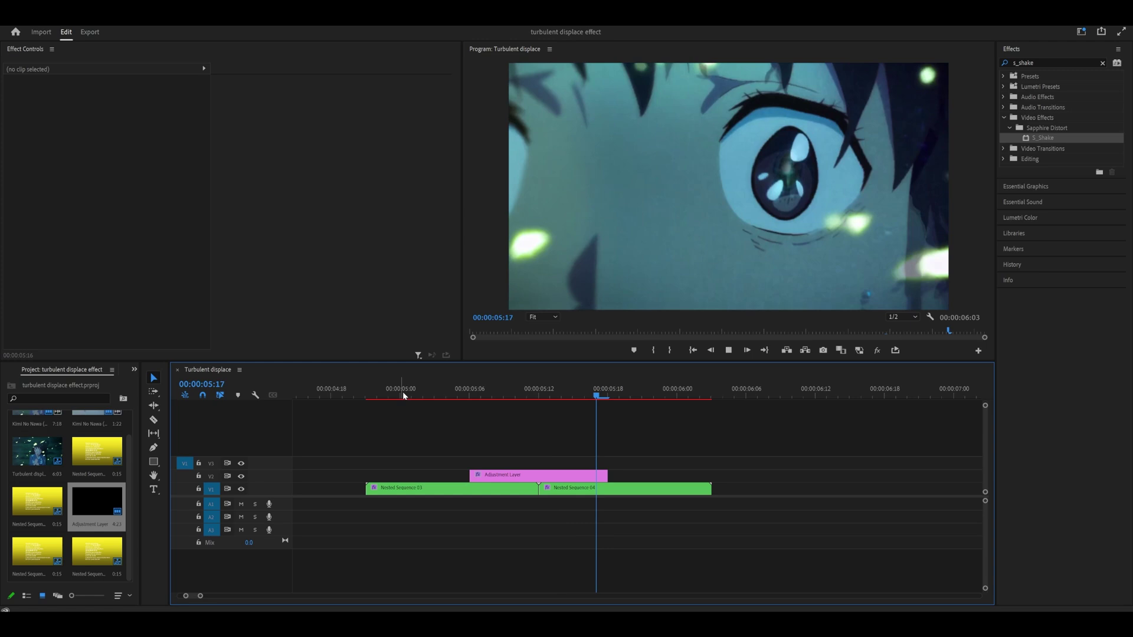
pyautogui.click(405, 395)
pyautogui.press('space')
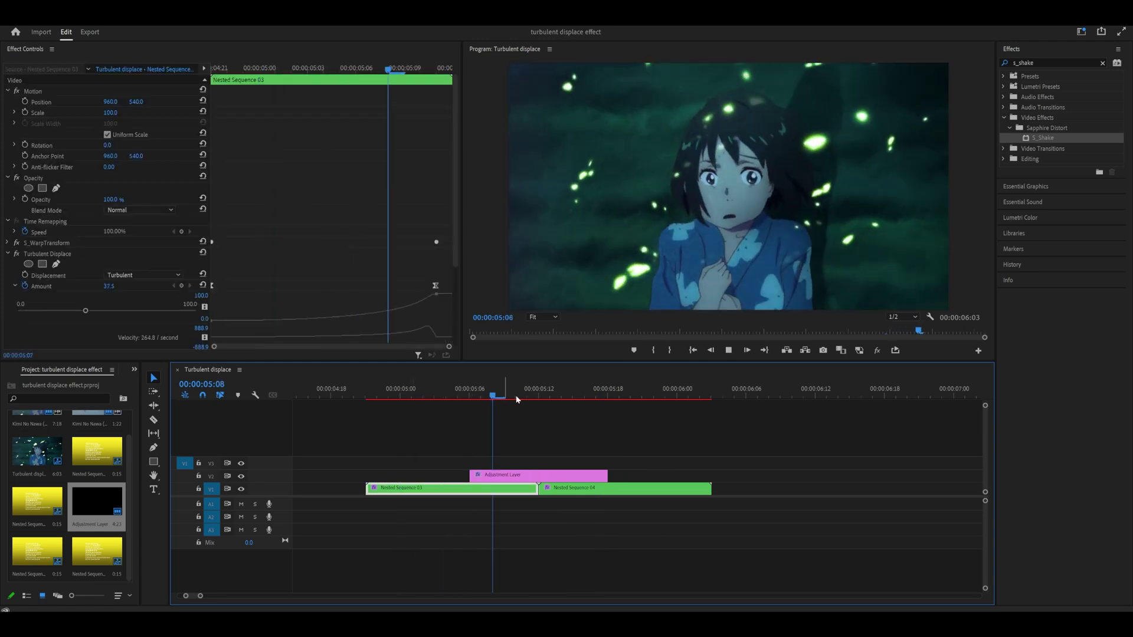
pyautogui.click(552, 396)
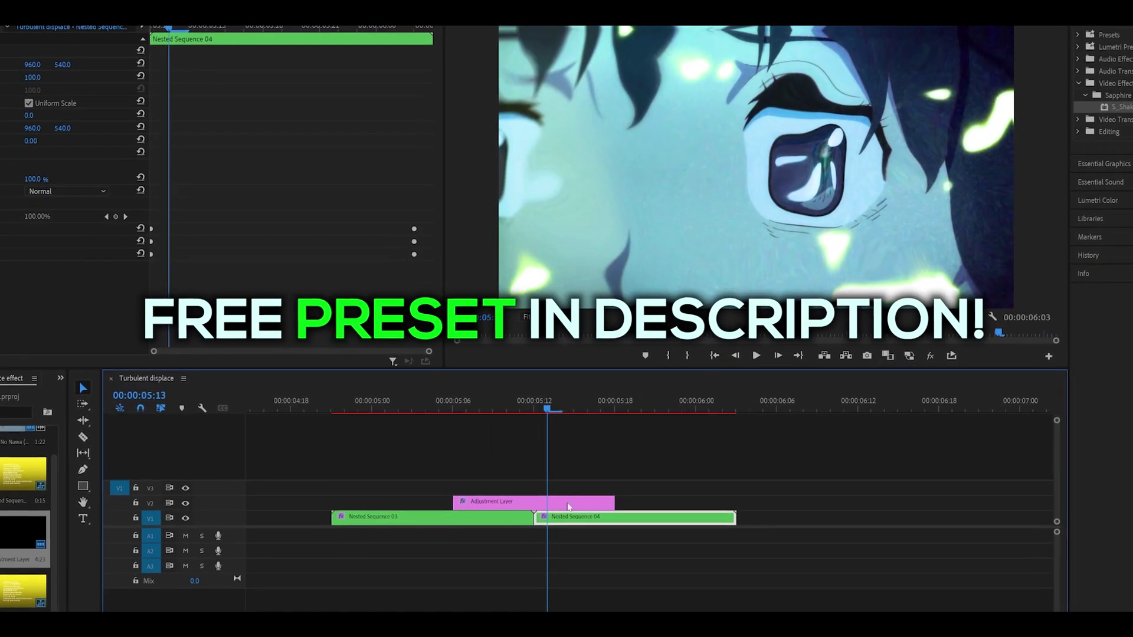
pyautogui.click(532, 404)
pyautogui.press('space')
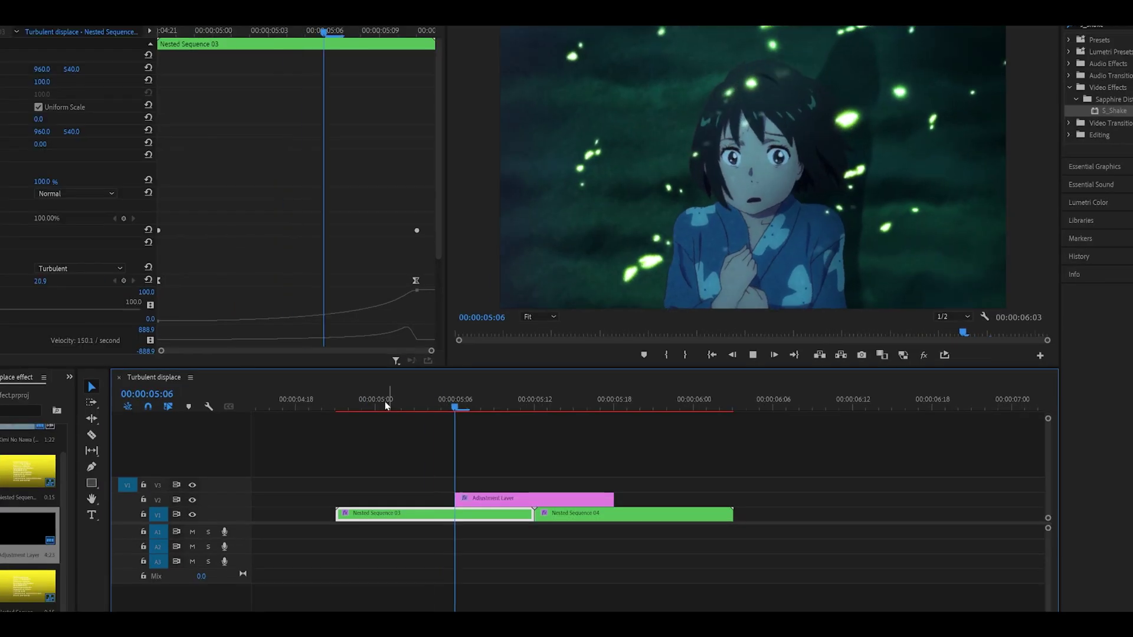
pyautogui.press('space')
pyautogui.moveTo(399, 406); pyautogui.dragTo(545, 407)
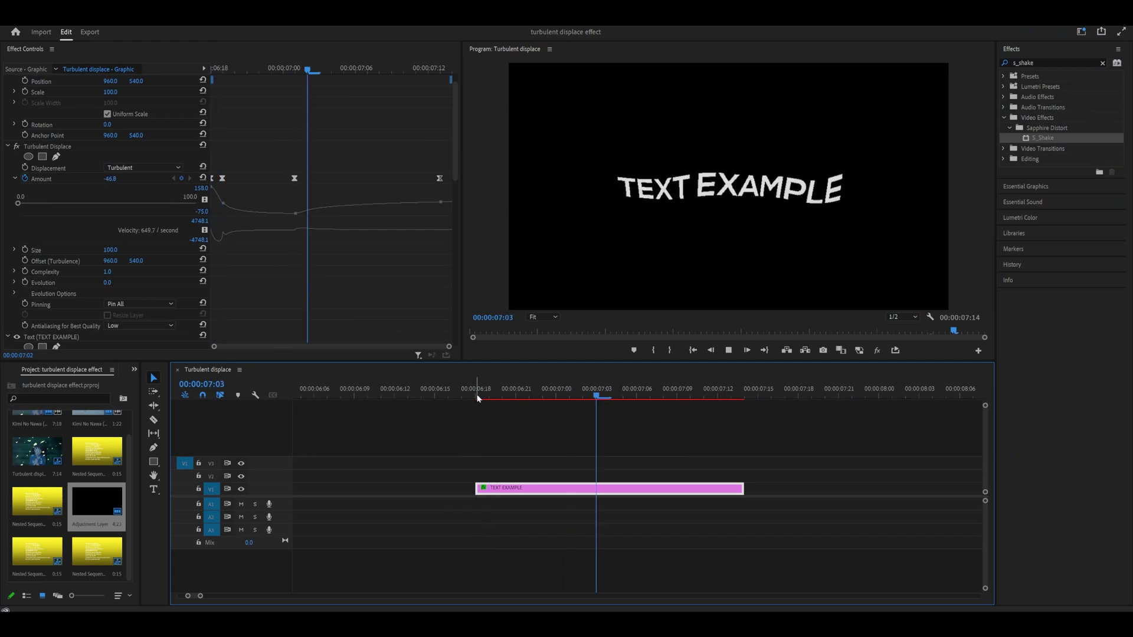
# Step: Play the TEXT EXAMPLE clip from 00:00:06:18 with Turbulent Displace on and again with it switched off to compare
pyautogui.click(478, 399)
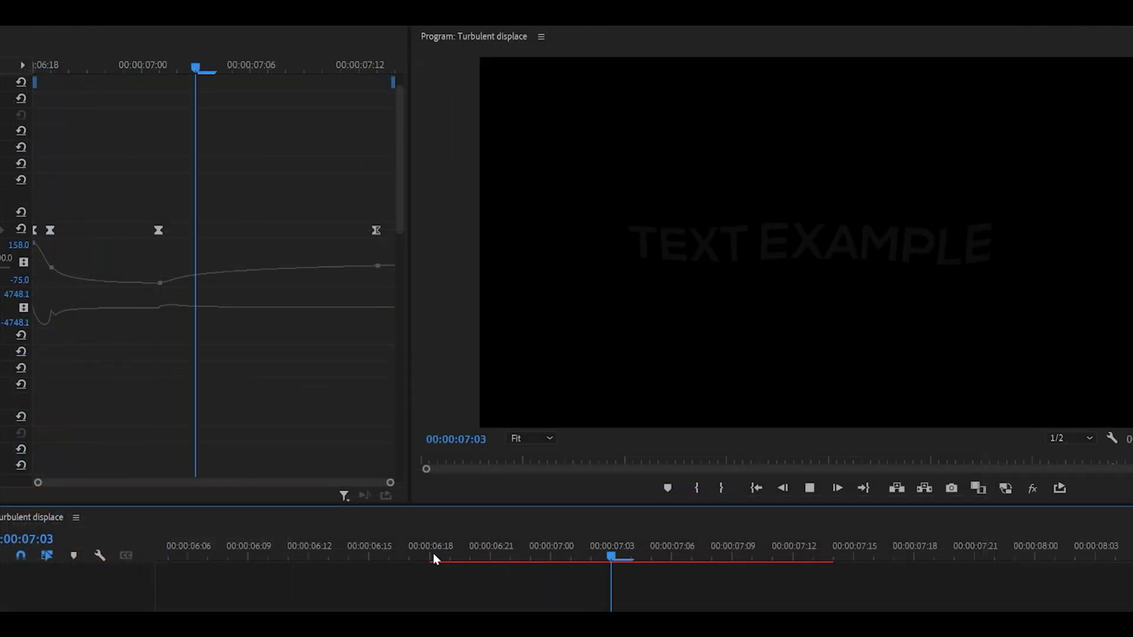
pyautogui.click(478, 399)
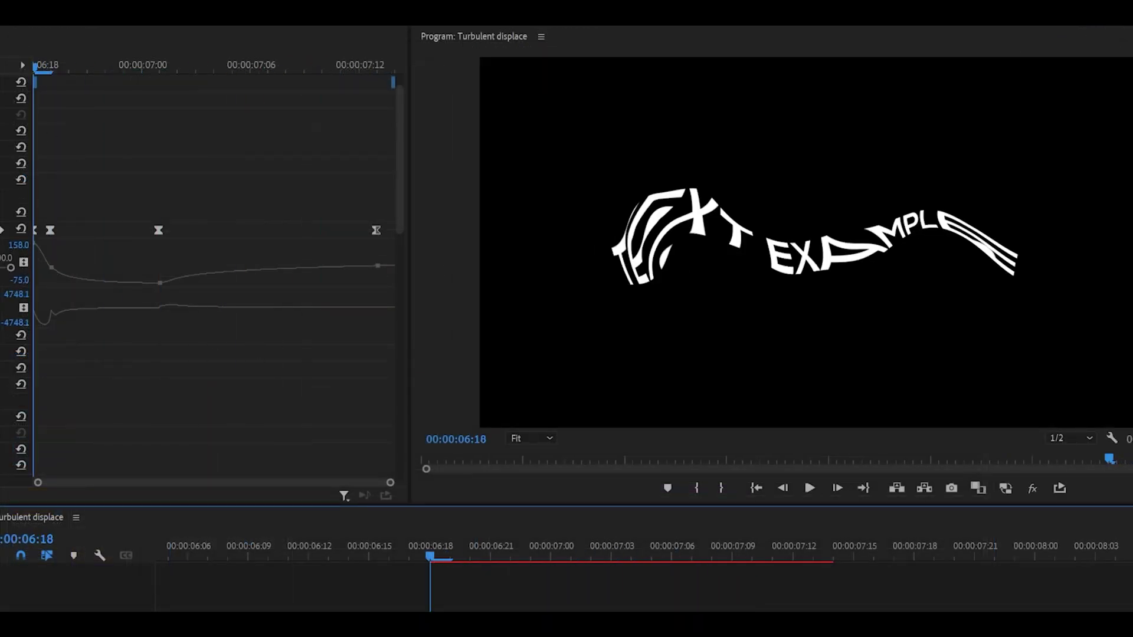
pyautogui.click(19, 162)
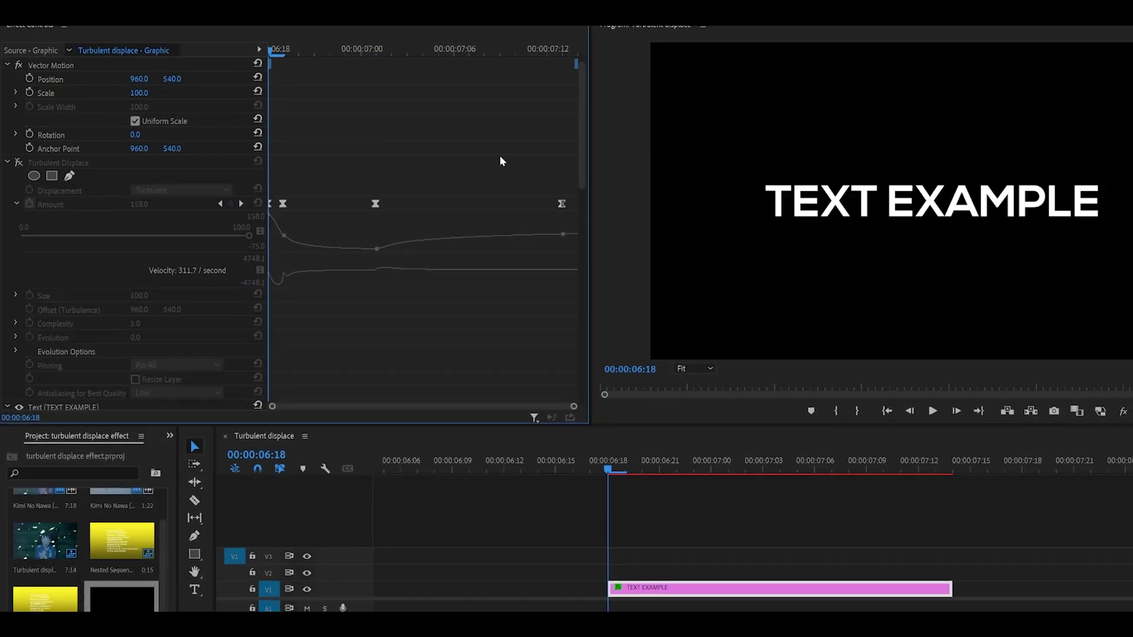
pyautogui.press('space')
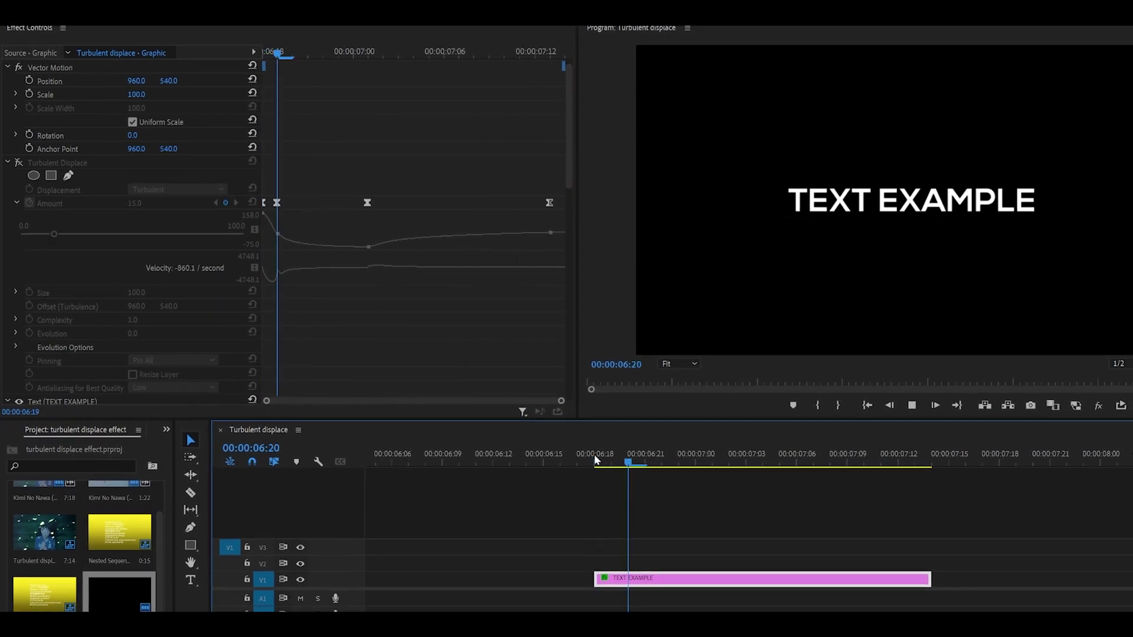
pyautogui.click(592, 459)
pyautogui.press('space')
pyautogui.click(592, 459)
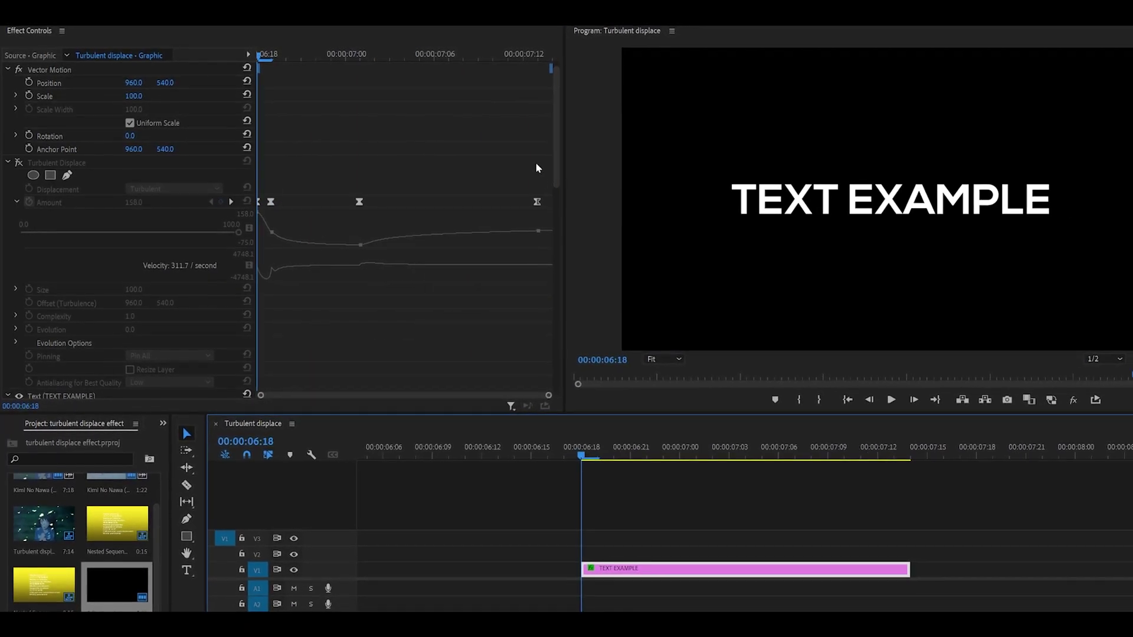
# Step: Keyframe the text clip's Turbulent Displace amount from 150 at 00:00:06:18 to 20 at 00:00:07:01, aligned with the second scale keyframe
pyautogui.moveTo(553, 146); pyautogui.dragTo(553, 300)
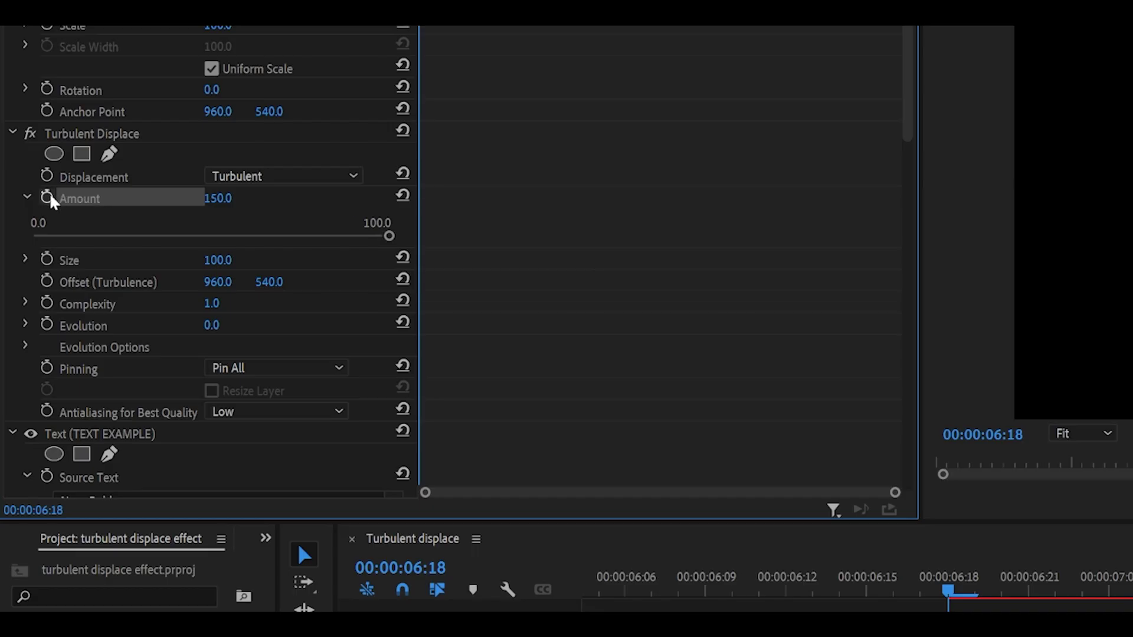
pyautogui.click(29, 213)
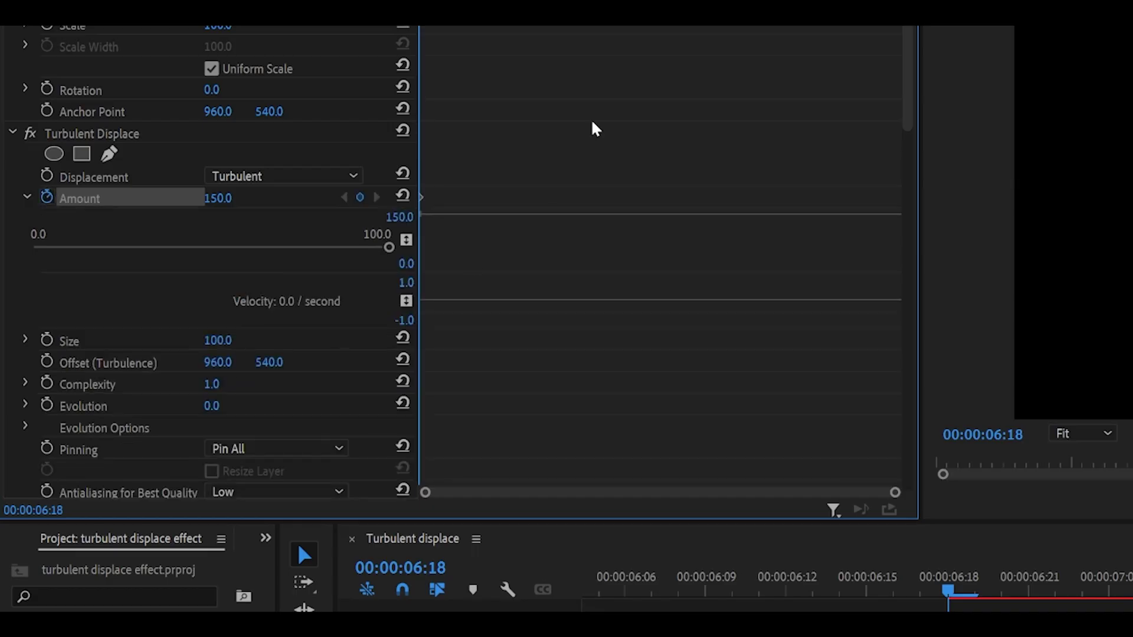
pyautogui.click(340, 62)
pyautogui.moveTo(353, 65); pyautogui.dragTo(422, 75)
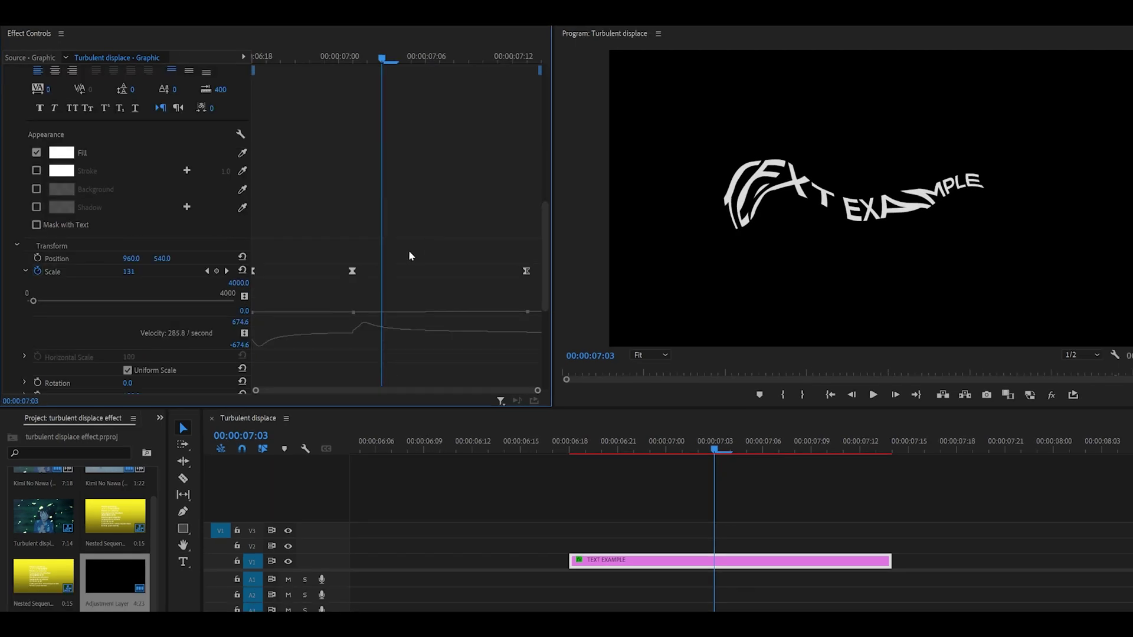
pyautogui.press('Left')
pyautogui.press('Left')
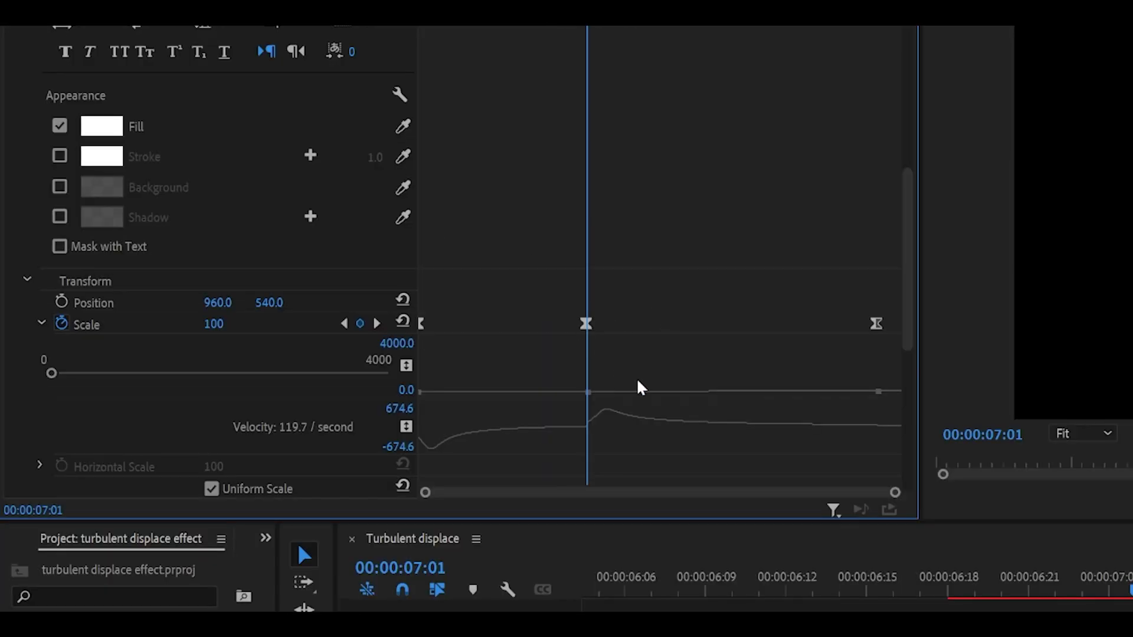
pyautogui.press('Right')
pyautogui.press('Left')
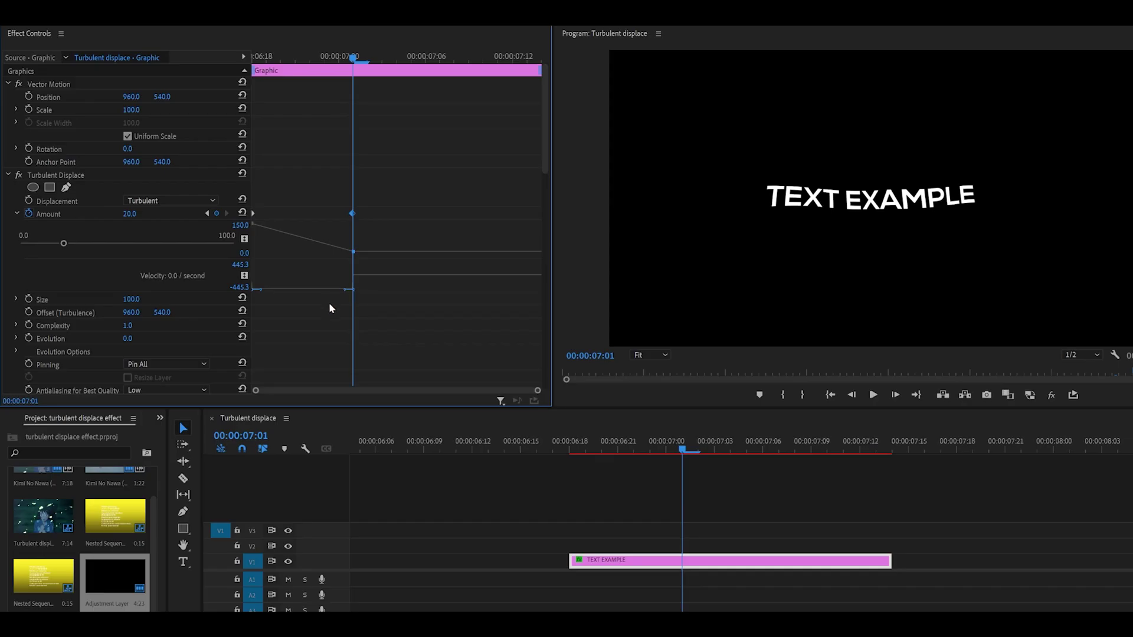
# Step: Ease the amount into its 00:00:07:01 keyframe with a steep initial drop and play the text clip from its start
pyautogui.press('Left')
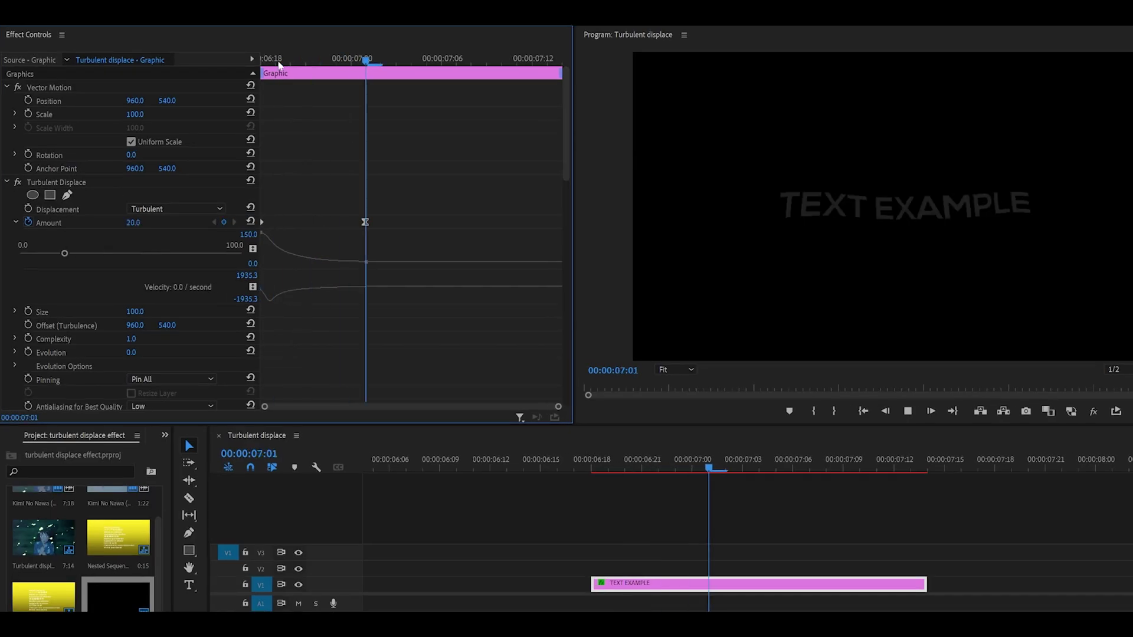
pyautogui.click(255, 60)
pyautogui.press('space')
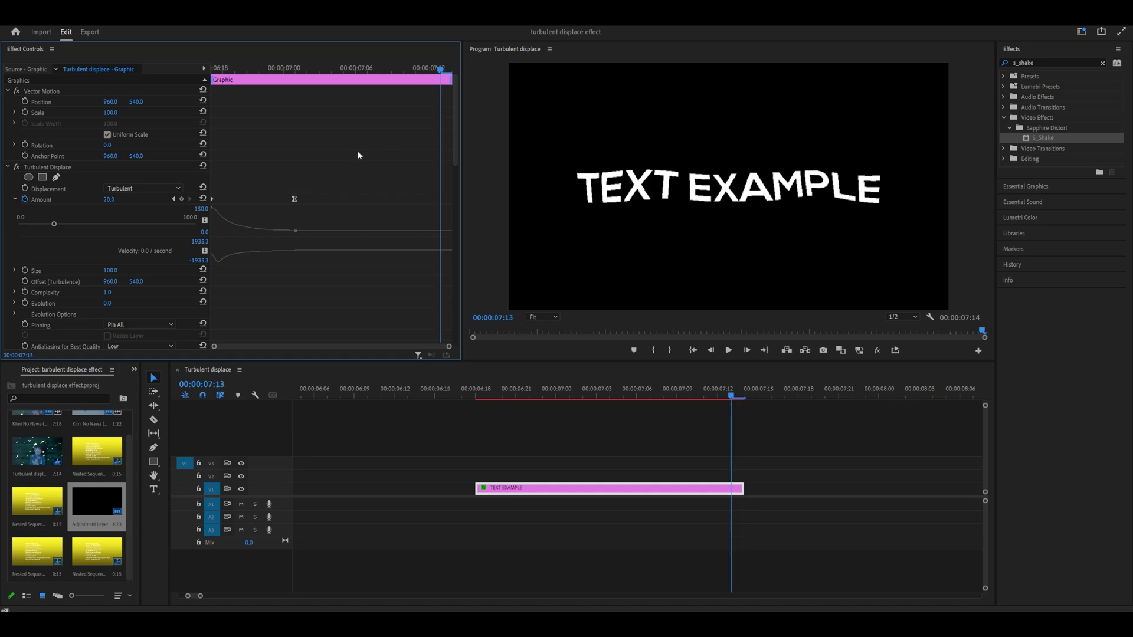
# Step: Set the text clip's Turbulent Displace amount keyframe at 00:00:07:13 to -75
pyautogui.press('Up')
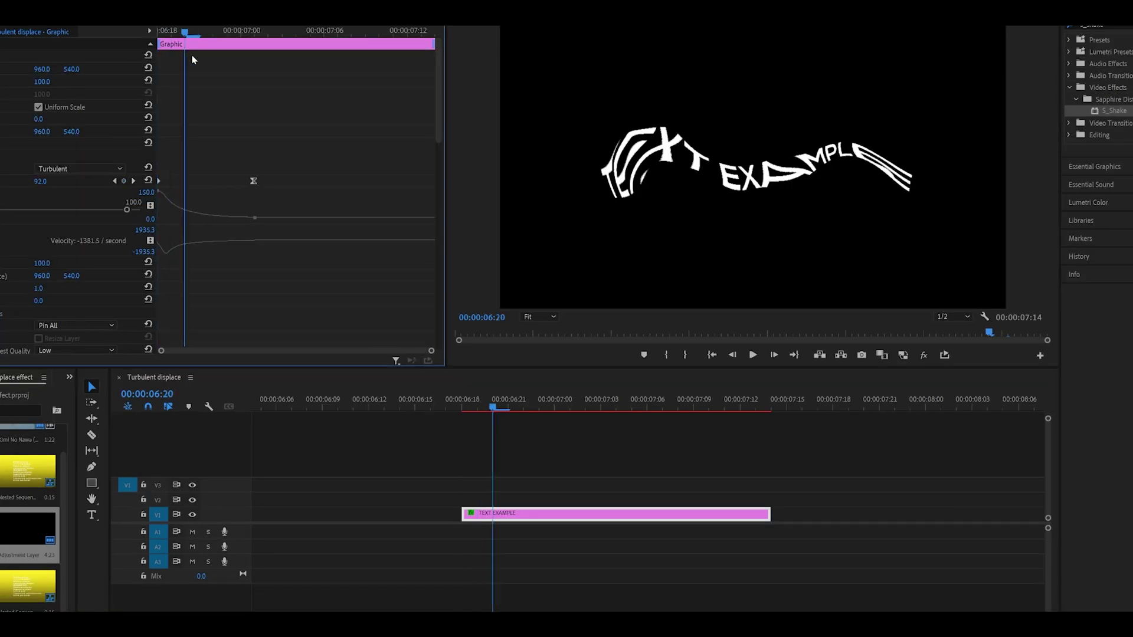
pyautogui.moveTo(192, 59); pyautogui.dragTo(416, 68)
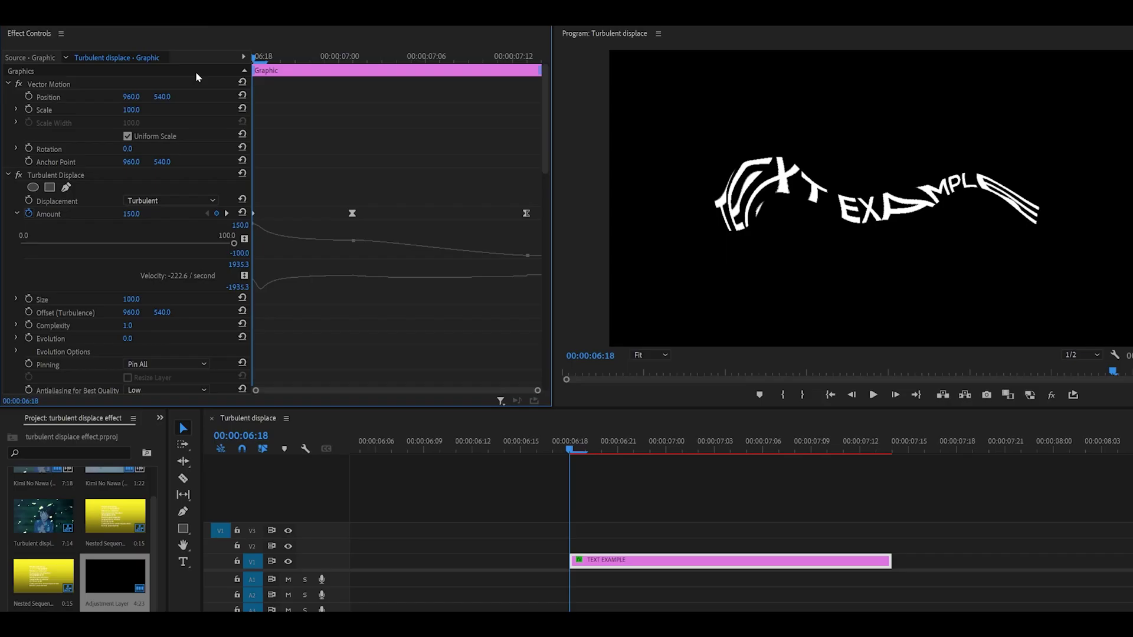
pyautogui.moveTo(255, 81); pyautogui.dragTo(528, 98)
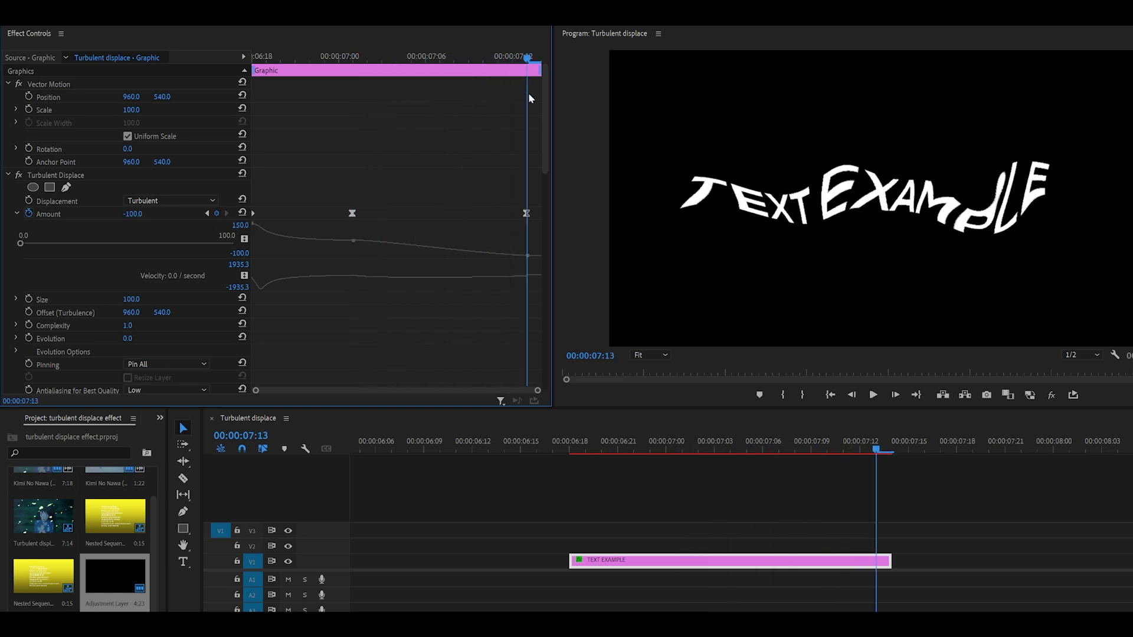
pyautogui.click(137, 212)
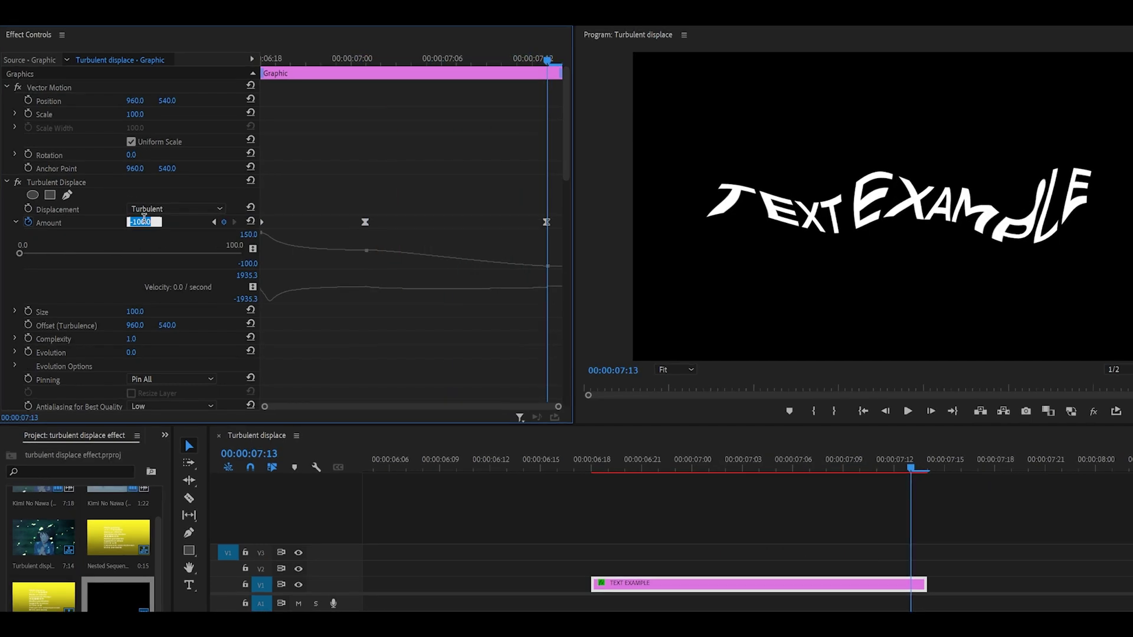
pyautogui.write('-75')
pyautogui.press('Return')
# Step: Cut the first amount keyframe and ease the amount into its 00:00:07:13 keyframe with a steep initial drop
pyautogui.rightClick(261, 222)
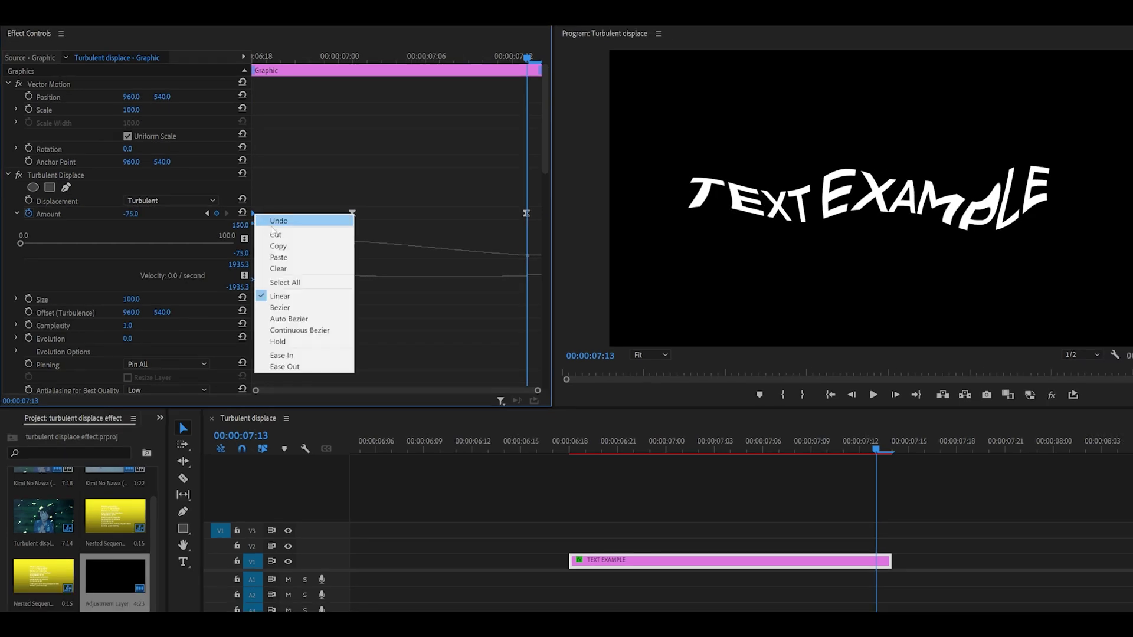
pyautogui.click(275, 236)
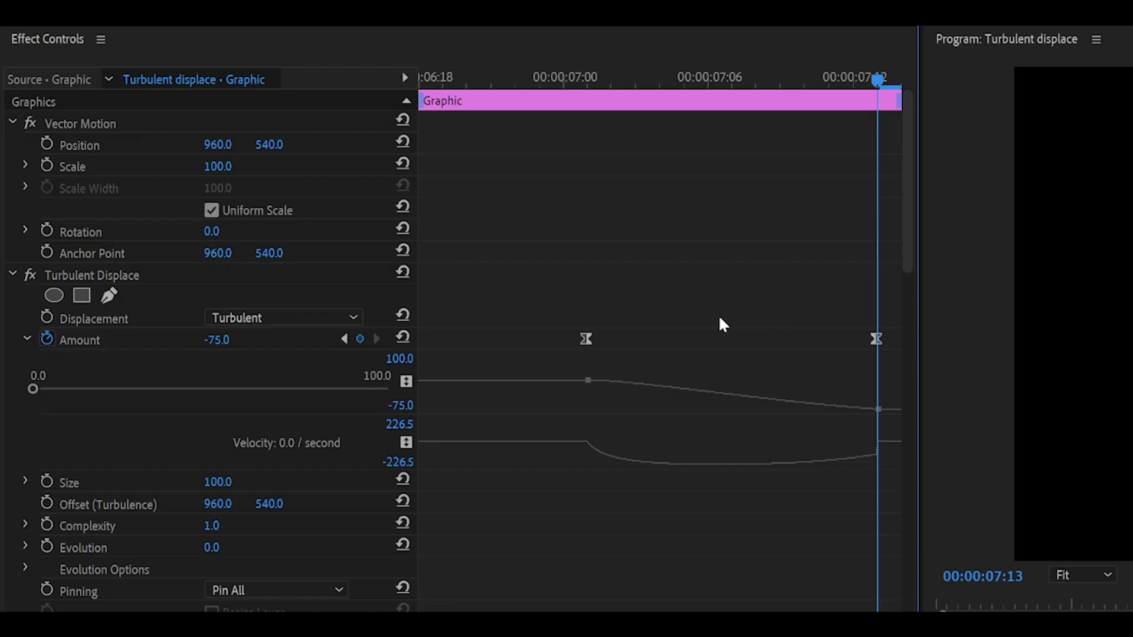
pyautogui.hotkey('ctrl', 'z')
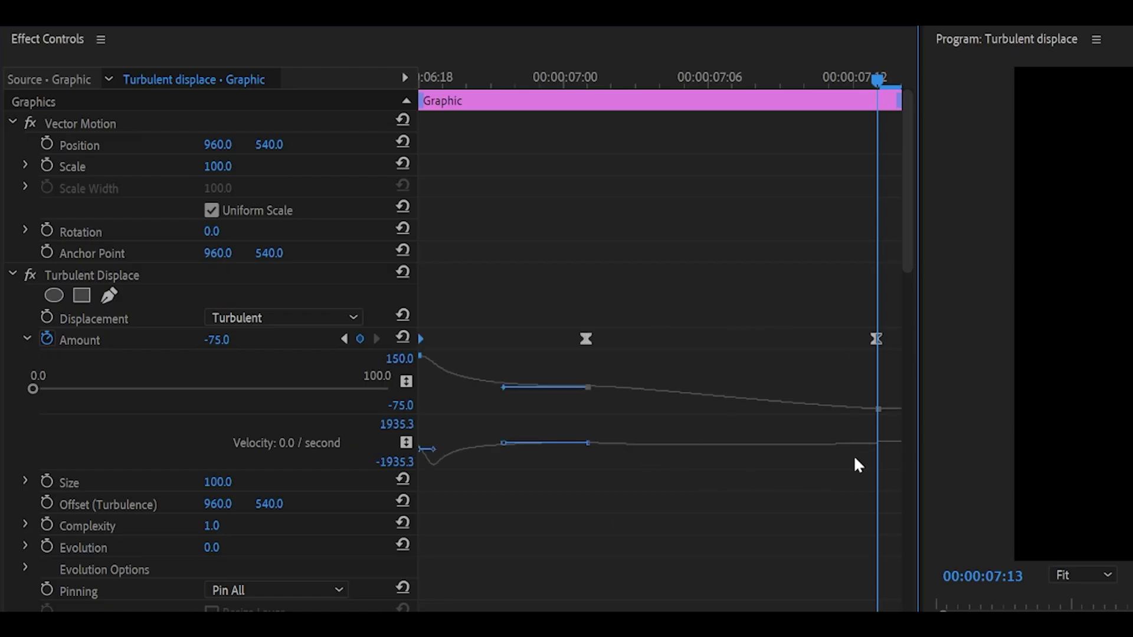
pyautogui.moveTo(889, 313); pyautogui.dragTo(502, 260)
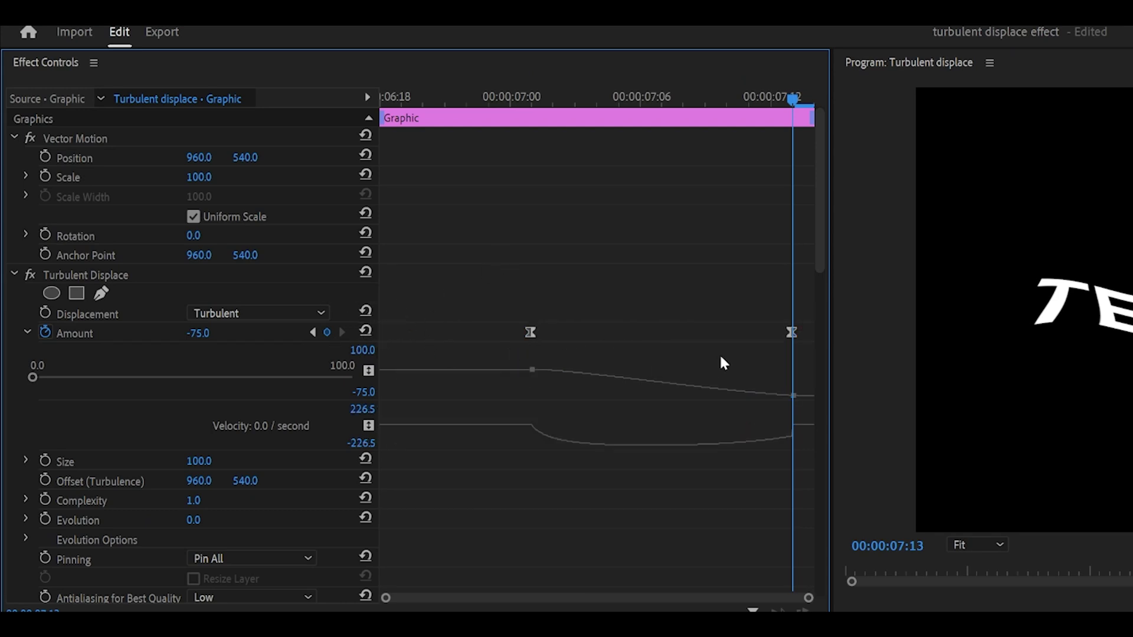
pyautogui.click(792, 331)
pyautogui.moveTo(748, 436); pyautogui.dragTo(574, 422)
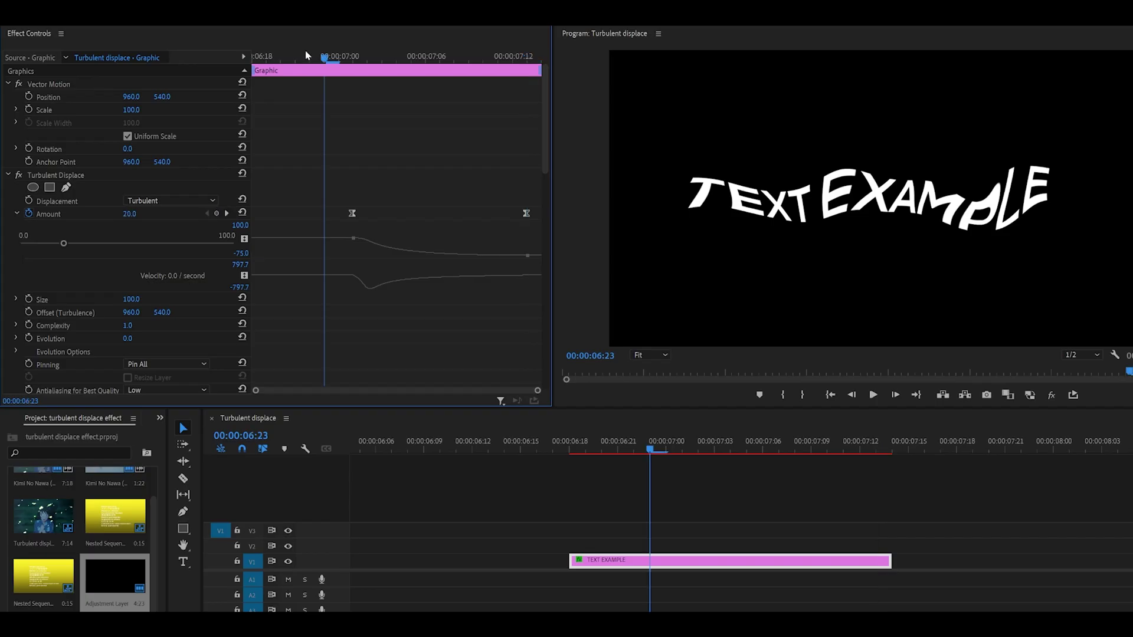
# Step: Paste the cut amount keyframe back at 00:00:06:18, play the text clip and return to its start
pyautogui.moveTo(305, 56); pyautogui.dragTo(252, 58)
pyautogui.rightClick(448, 142)
pyautogui.click(463, 185)
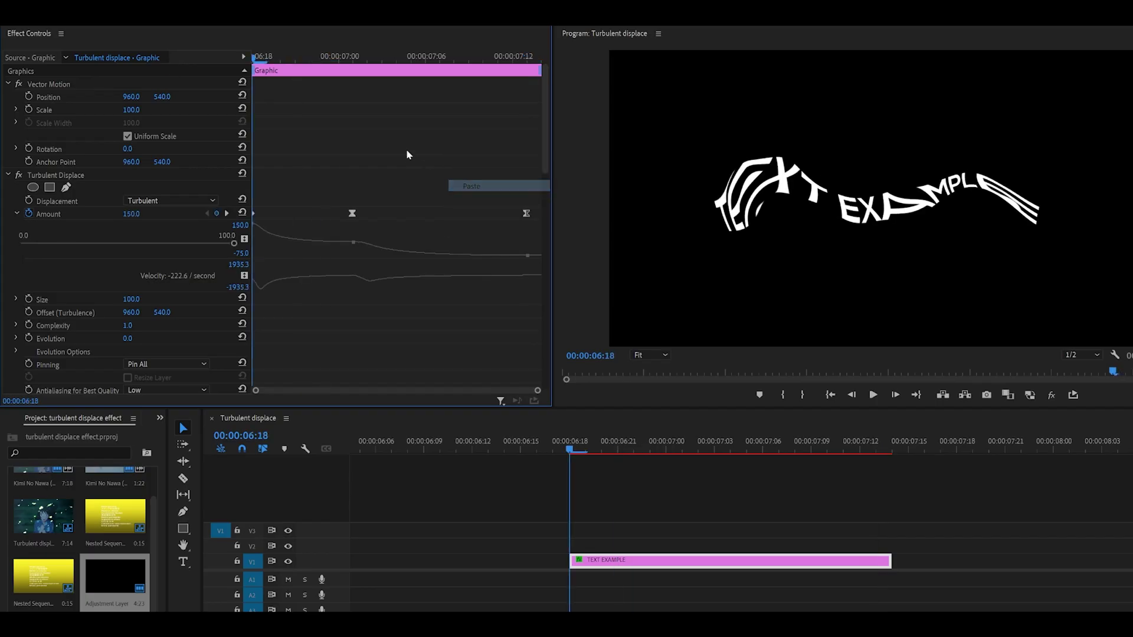
pyautogui.press('space')
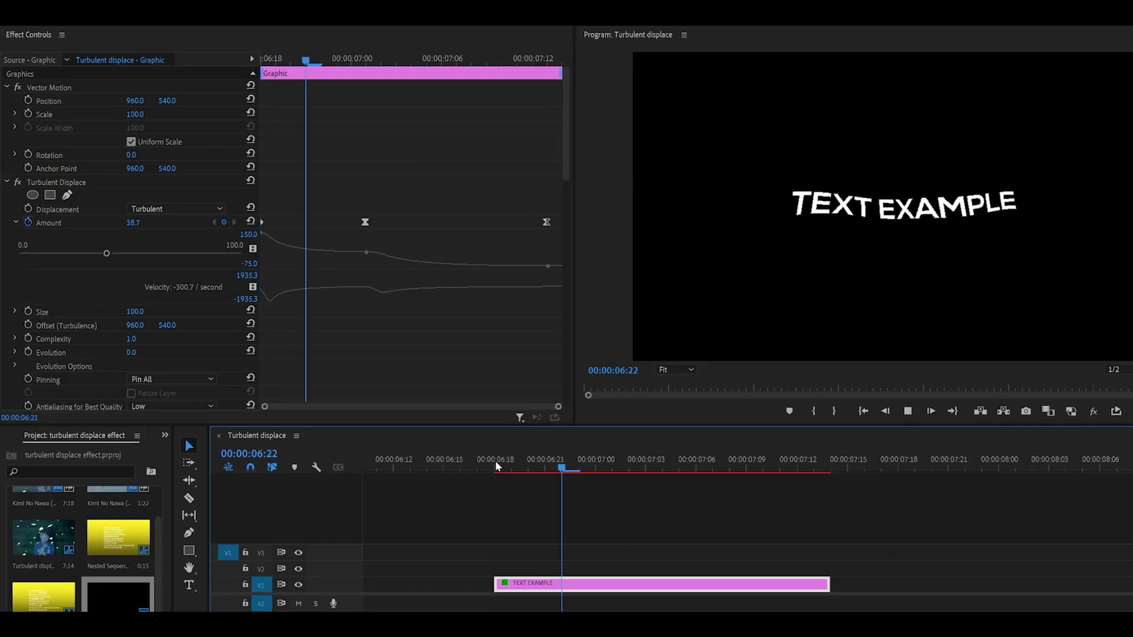
pyautogui.click(494, 465)
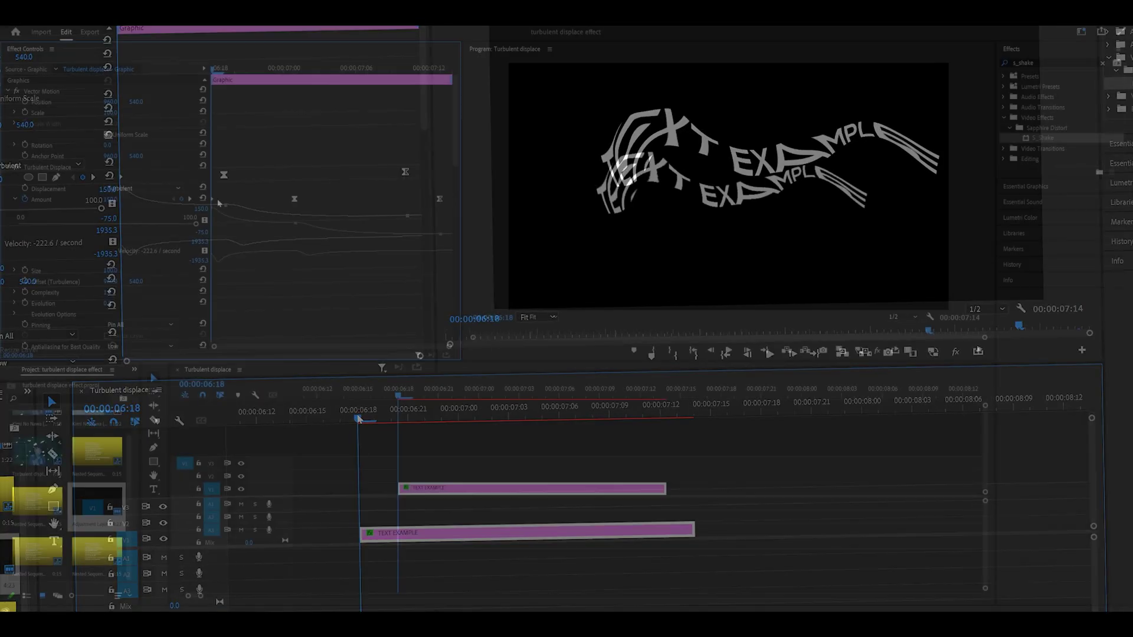
# Step: Move the first amount keyframe one frame later to 00:00:06:19 and add an amount keyframe of 250 at 00:00:06:18
pyautogui.click(218, 199)
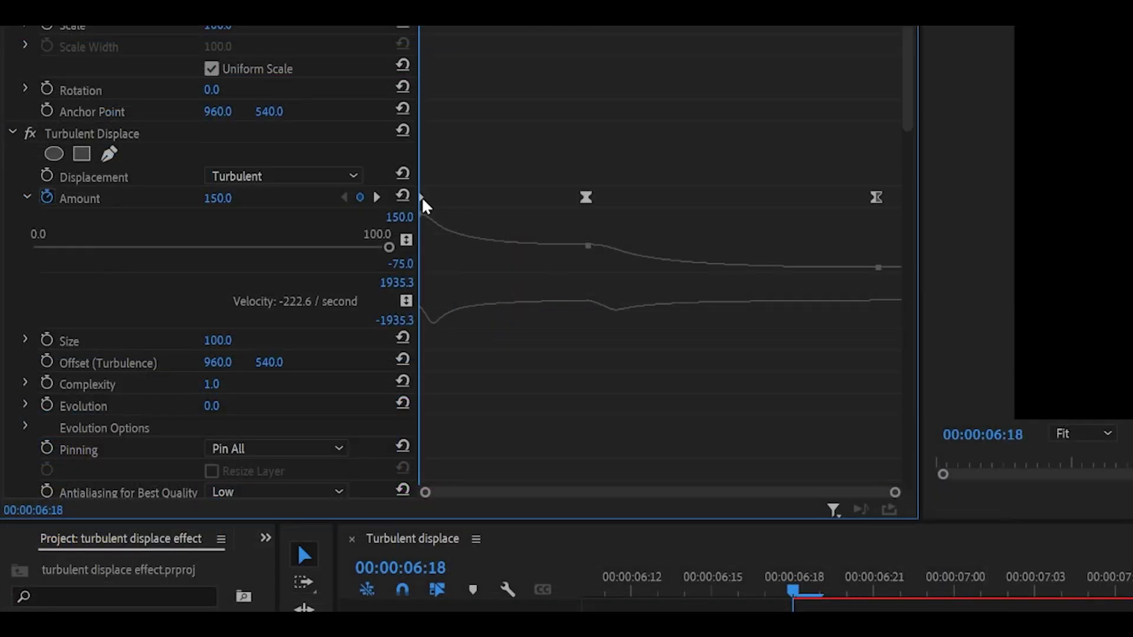
pyautogui.click(213, 200)
pyautogui.press('Right')
pyautogui.moveTo(422, 198); pyautogui.dragTo(441, 199)
pyautogui.press('Left')
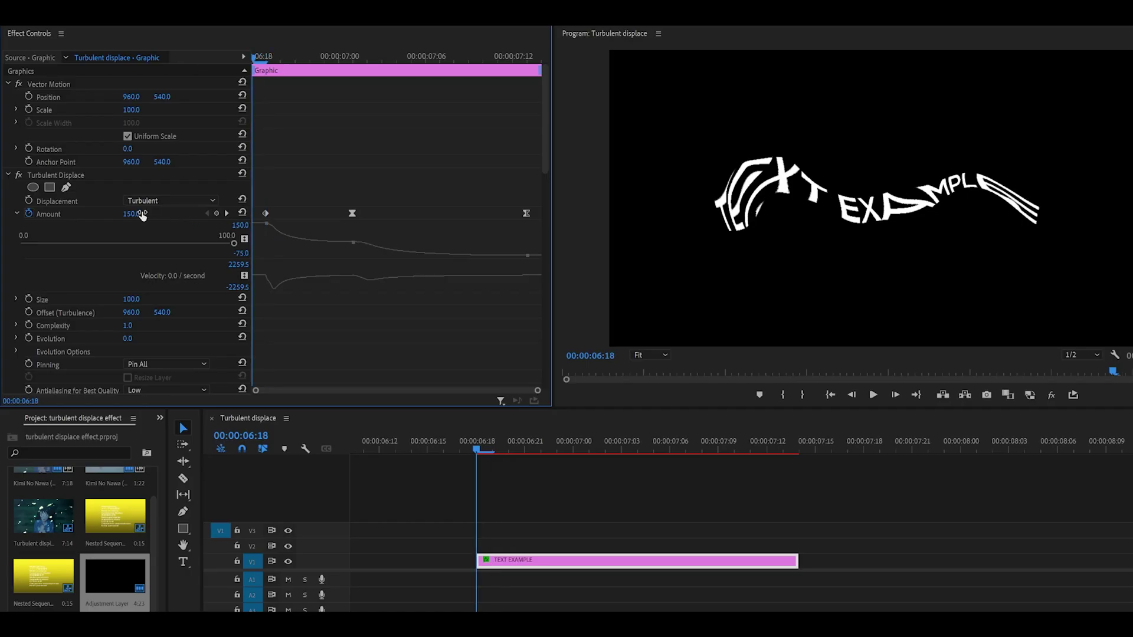
pyautogui.click(141, 214)
pyautogui.write('250')
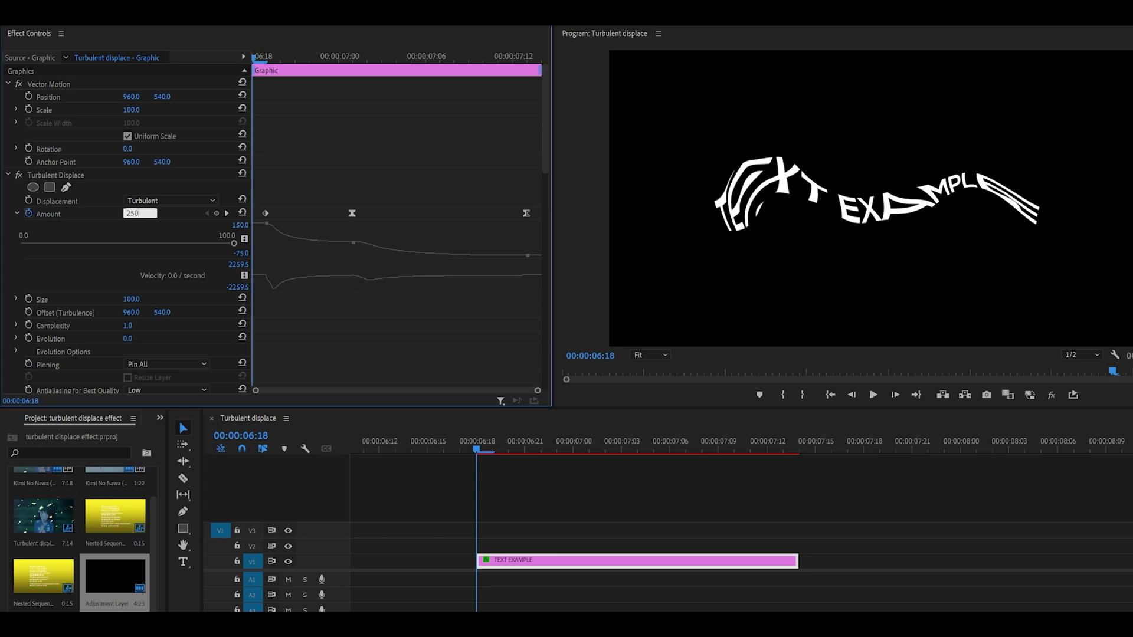
pyautogui.press('Return')
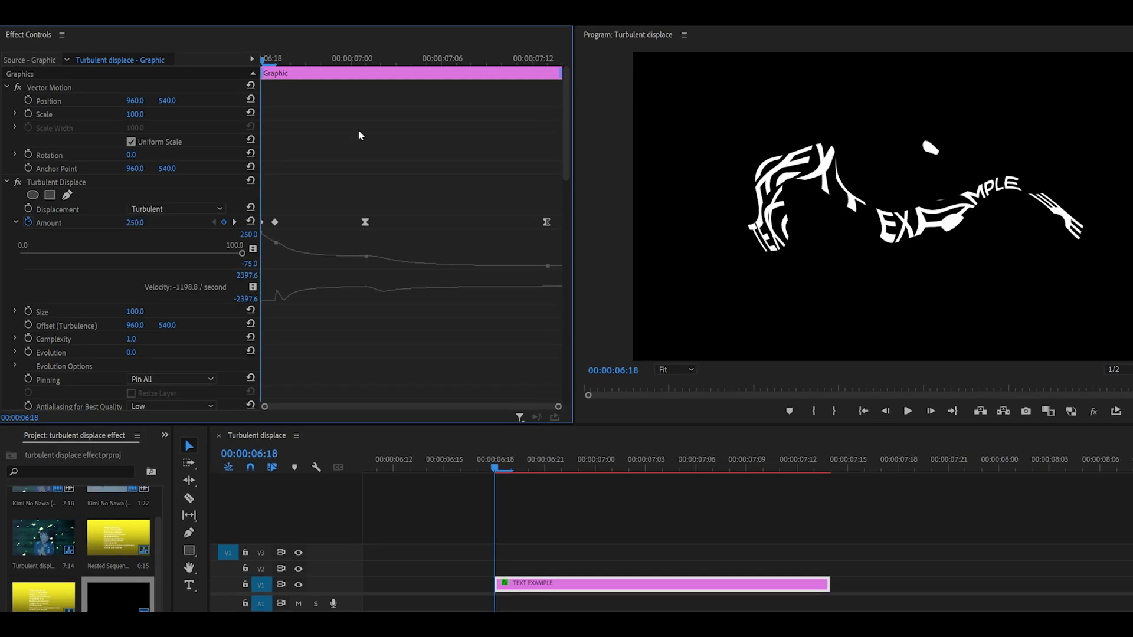
# Step: Step frame by frame from 00:00:06:18 to 00:00:06:22 and back to examine how the text distortion settles
pyautogui.press('Right')
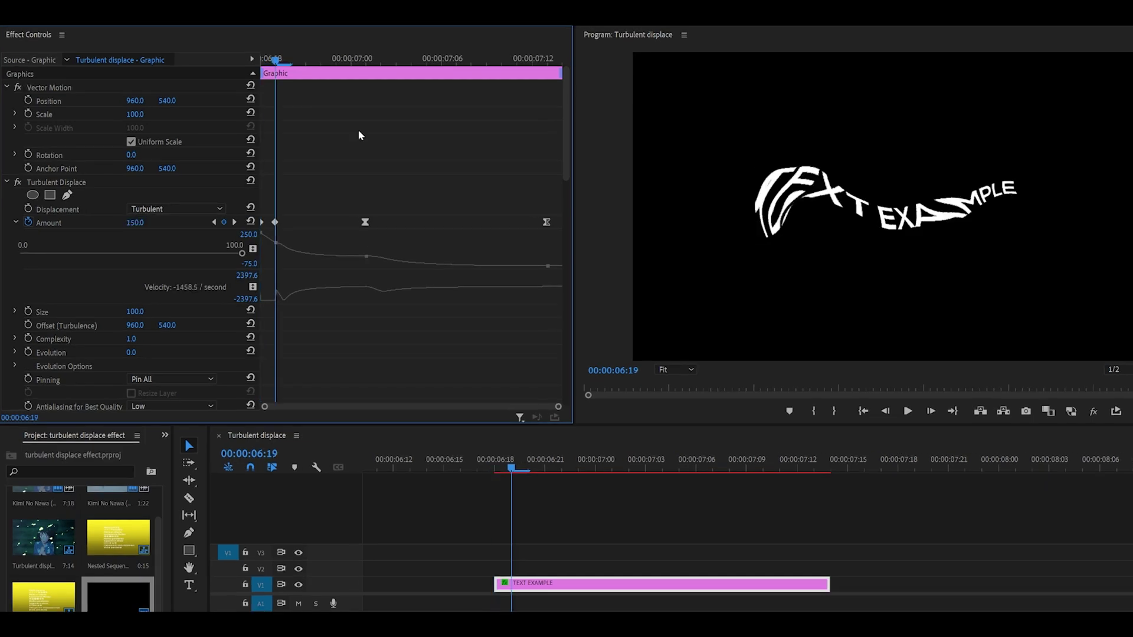
pyautogui.press('Right')
pyautogui.press('Right')
pyautogui.press('Right')
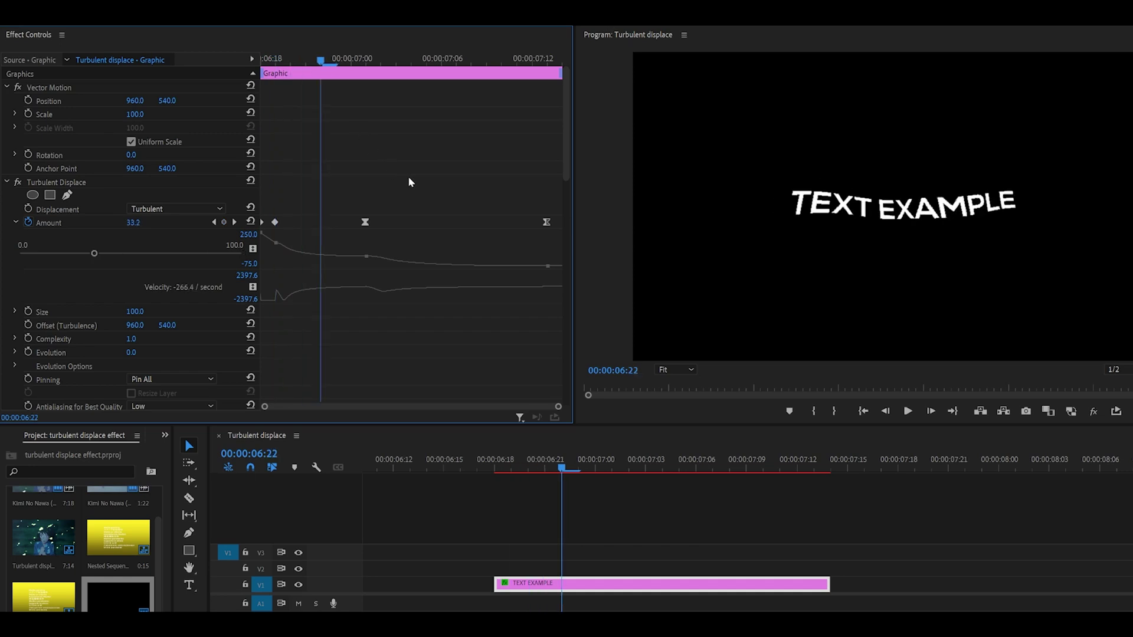
pyautogui.press('Left')
pyautogui.press('Left')
pyautogui.press('Left')
pyautogui.press('Left')
# Step: Keyframe the Turbulent Displace complexity from 2 at 00:00:06:18 to 1 at 00:00:06:19
pyautogui.click(27, 338)
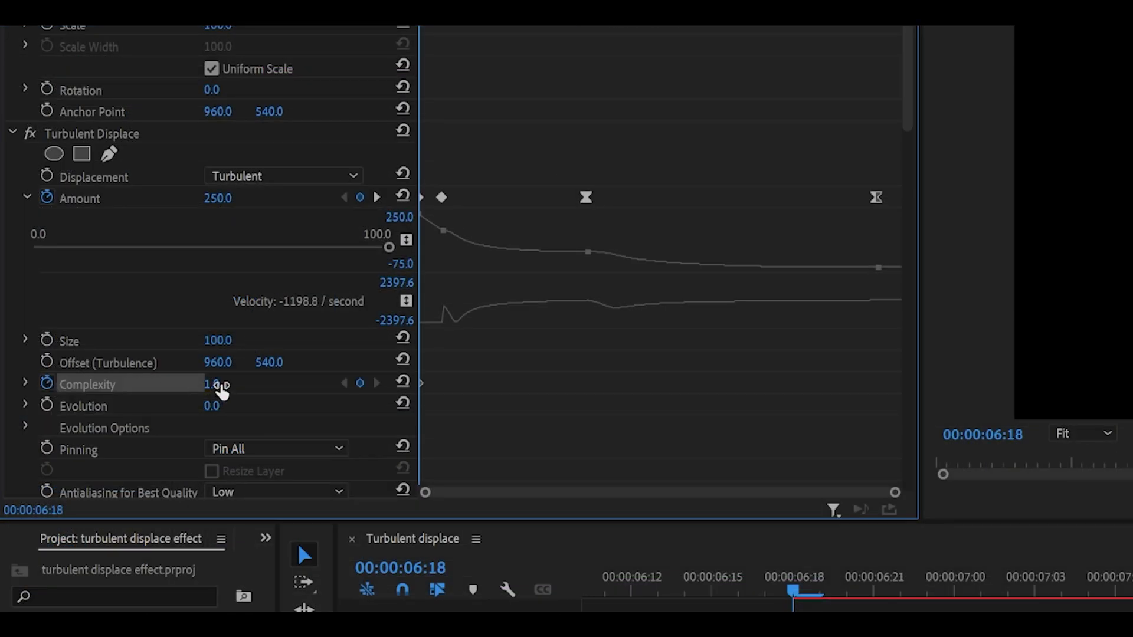
pyautogui.click(212, 385)
pyautogui.write('2')
pyautogui.press('Return')
pyautogui.press('Right')
pyautogui.click(243, 325)
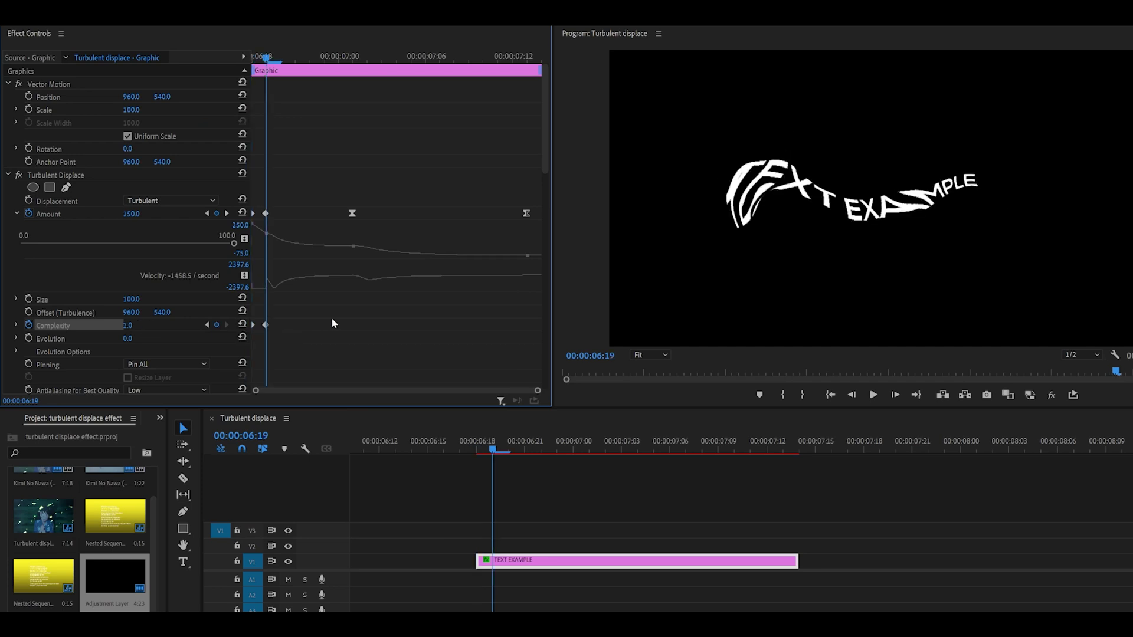
# Step: Play the text clip from its first frame to review the distortion with the complexity keyframes
pyautogui.press('Left')
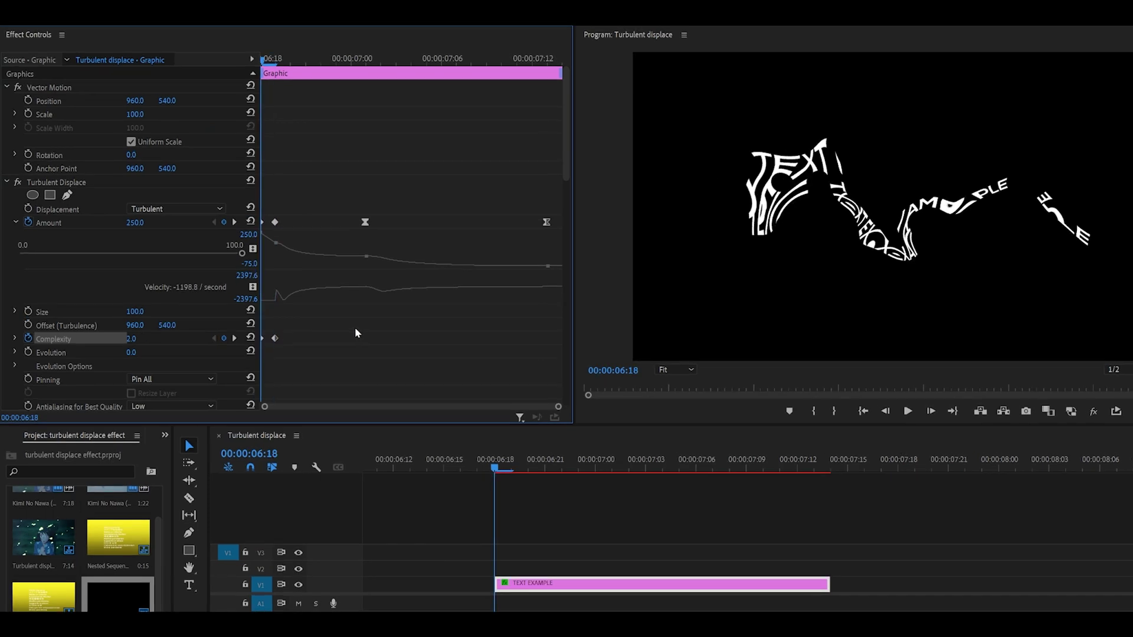
pyautogui.press('space')
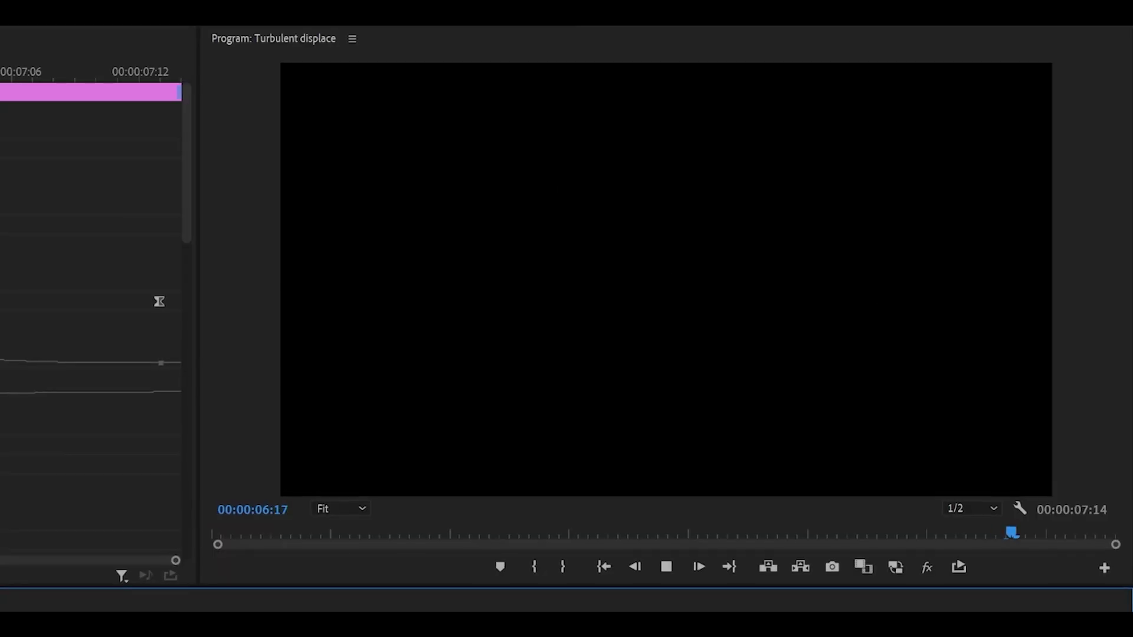
pyautogui.press('space')
pyautogui.press('Left')
pyautogui.press('Right')
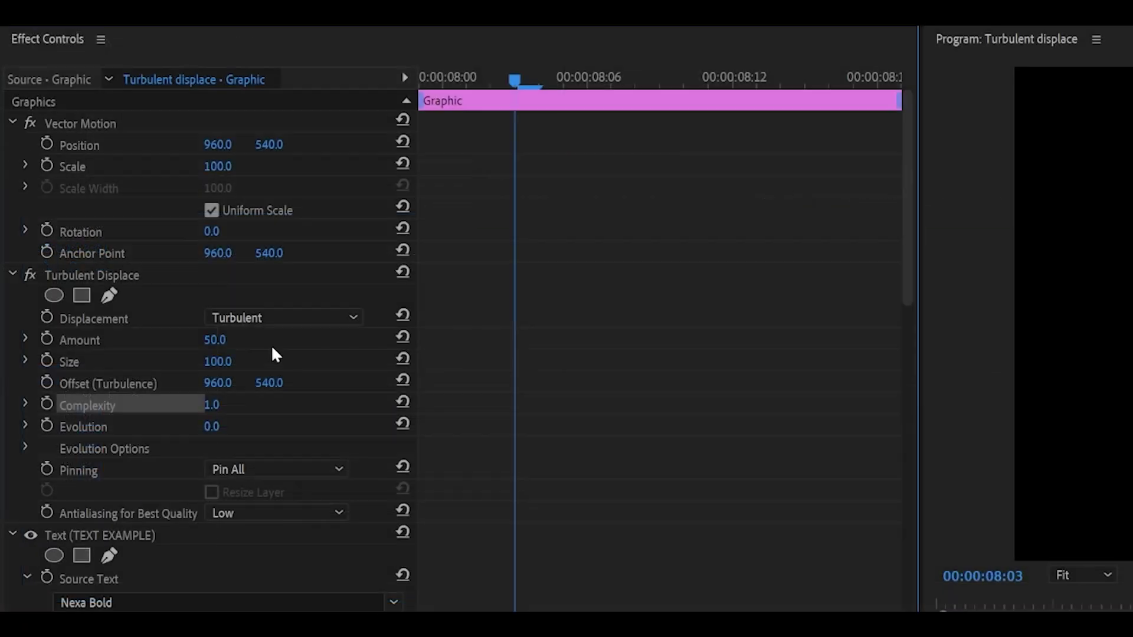
# Step: Save the project, and set Turbulent Displace size to 2 and amount to 934 on the text clip at 00:00:08:03
pyautogui.hotkey('ctrl', 's')
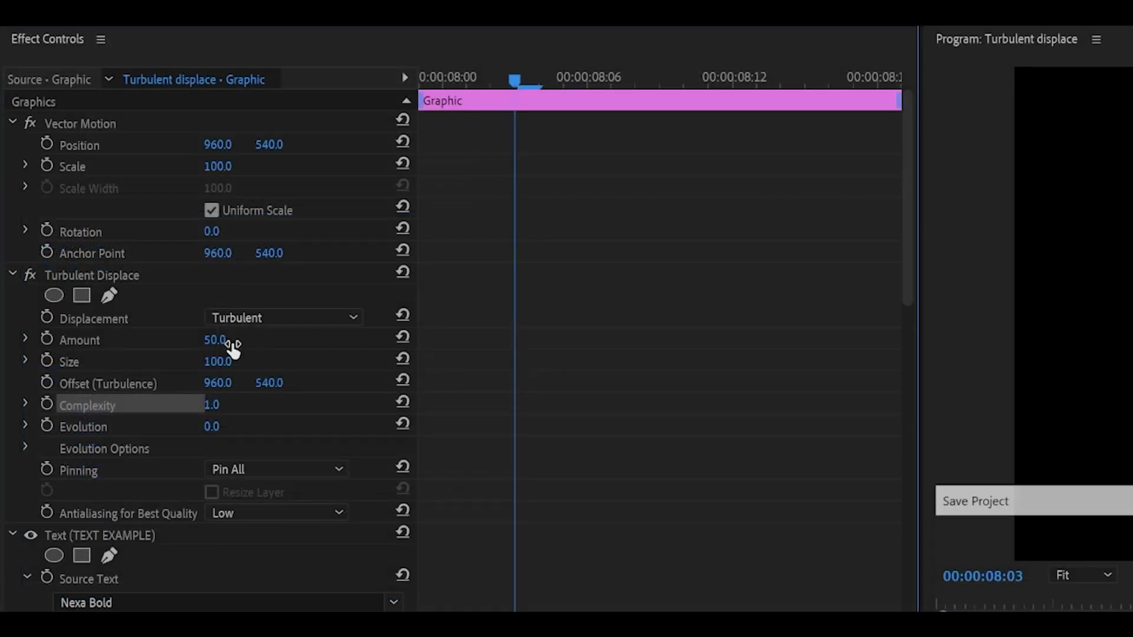
pyautogui.moveTo(215, 340); pyautogui.dragTo(229, 340)
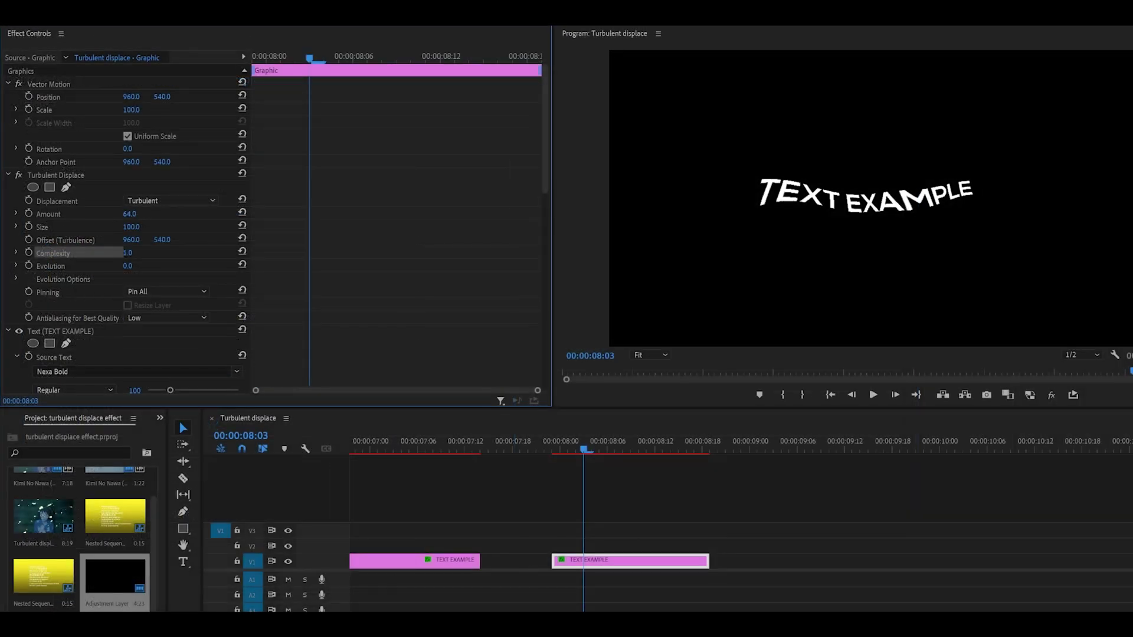
pyautogui.moveTo(130, 214); pyautogui.dragTo(215, 214)
pyautogui.moveTo(131, 226); pyautogui.dragTo(115, 227)
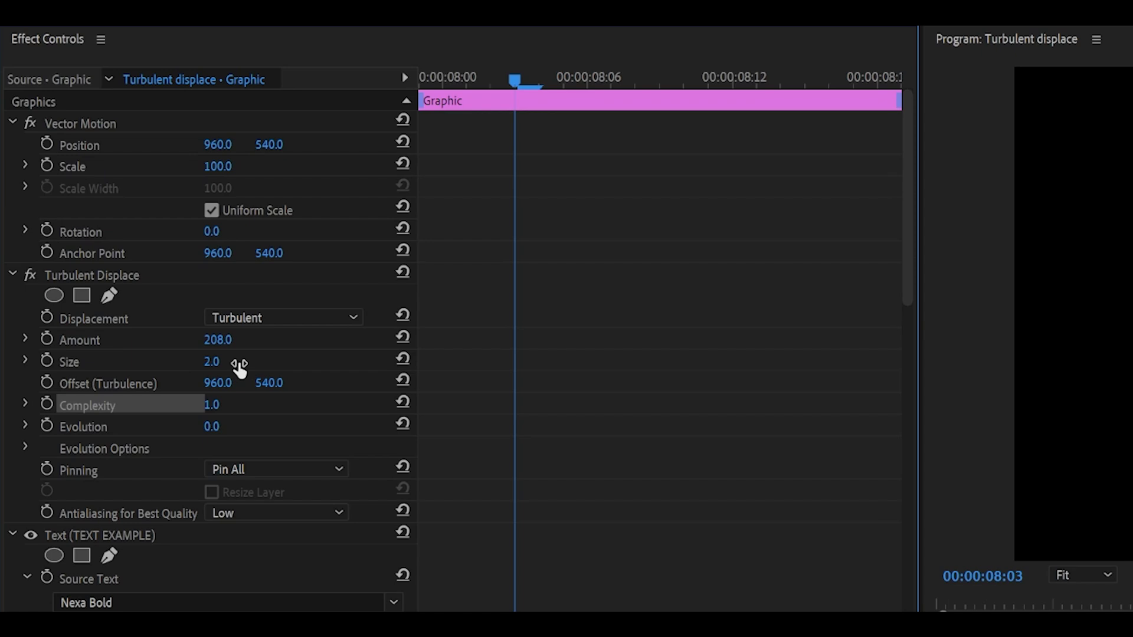
pyautogui.click(239, 364)
pyautogui.click(324, 356)
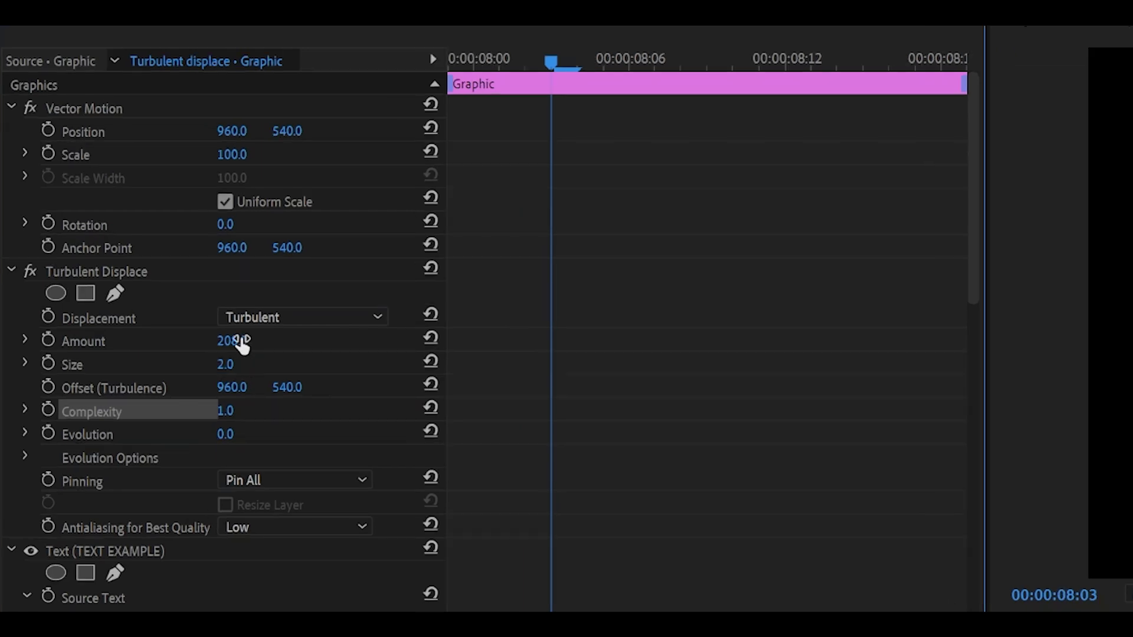
pyautogui.moveTo(241, 345); pyautogui.dragTo(346, 345)
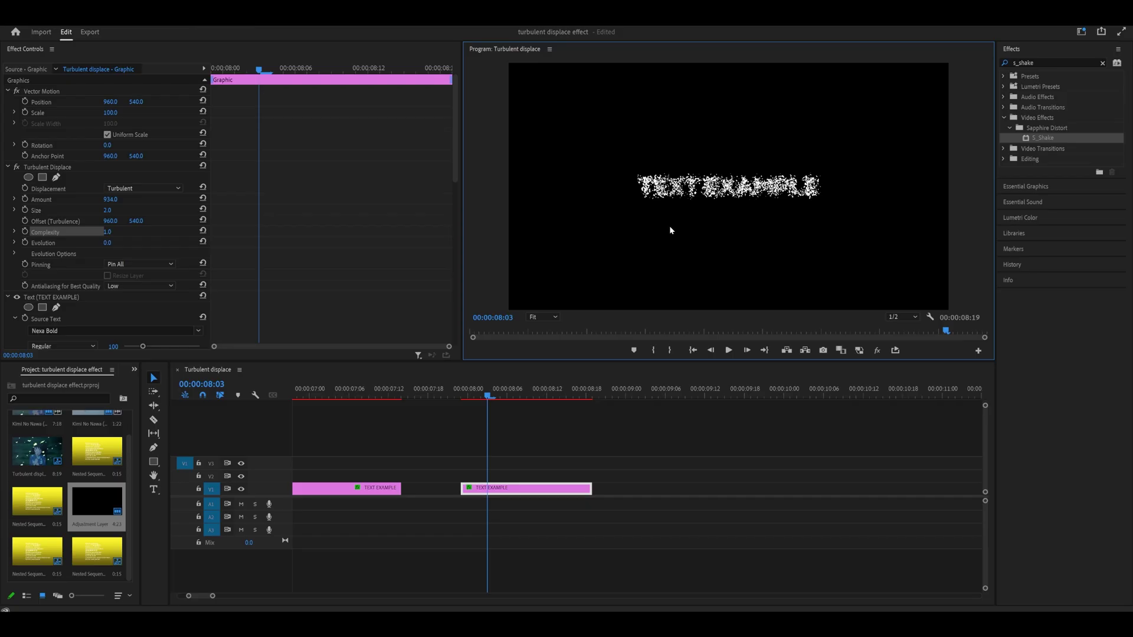
pyautogui.press('`')
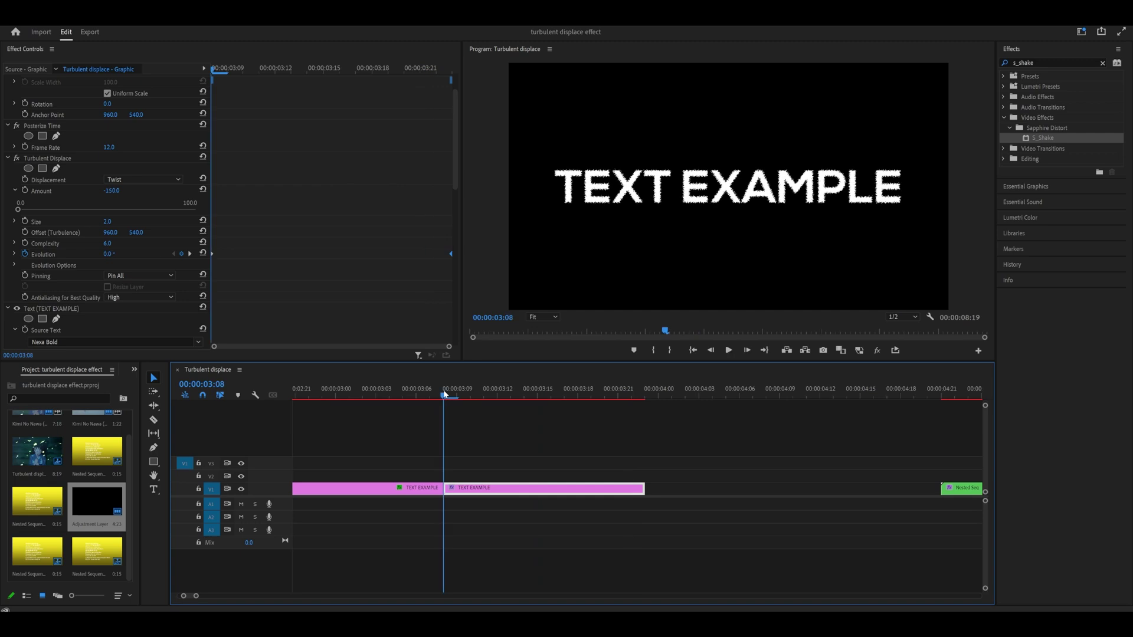
# Step: Try a Turbulent Displace amount of 150 on the Twist text clip at 00:00:03:08
pyautogui.click(444, 390)
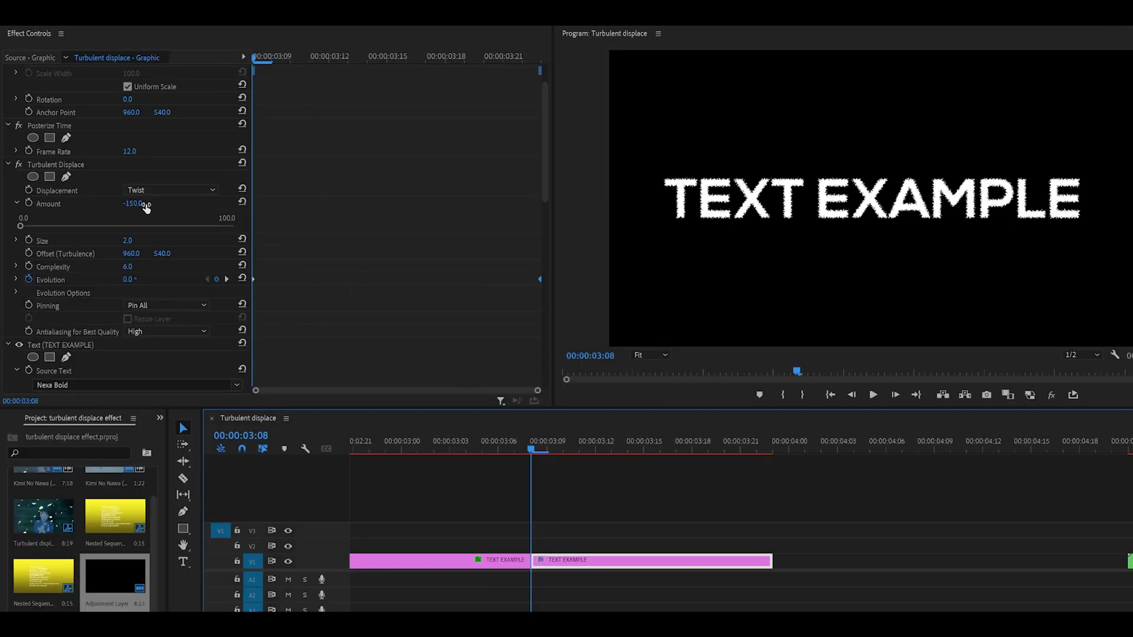
pyautogui.moveTo(147, 208); pyautogui.dragTo(794, 223)
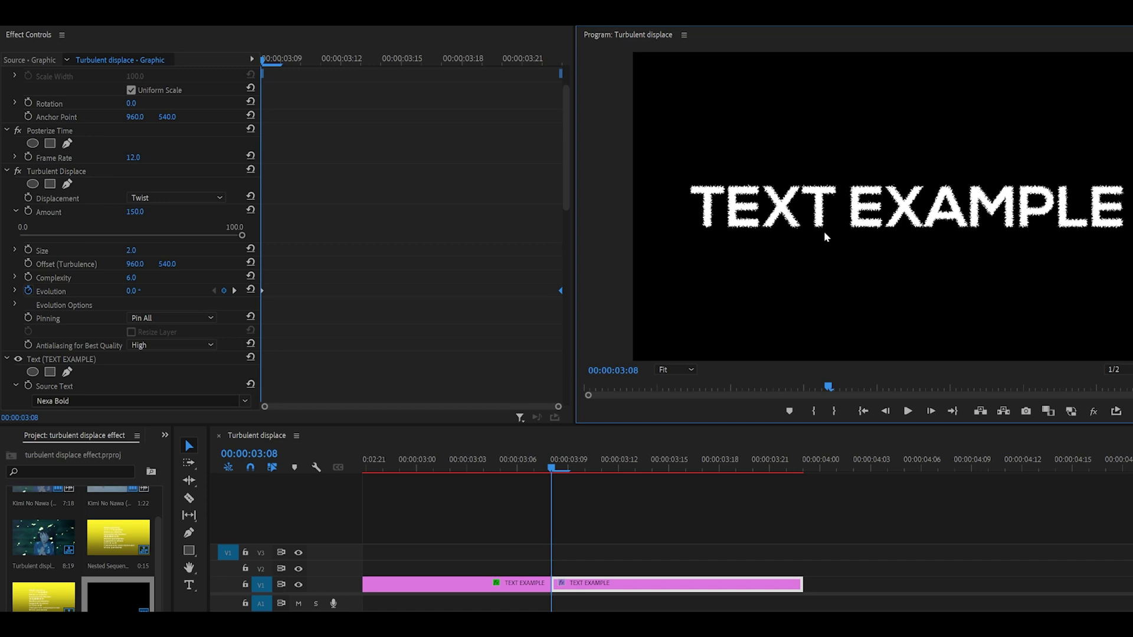
pyautogui.hotkey('ctrl', 'z')
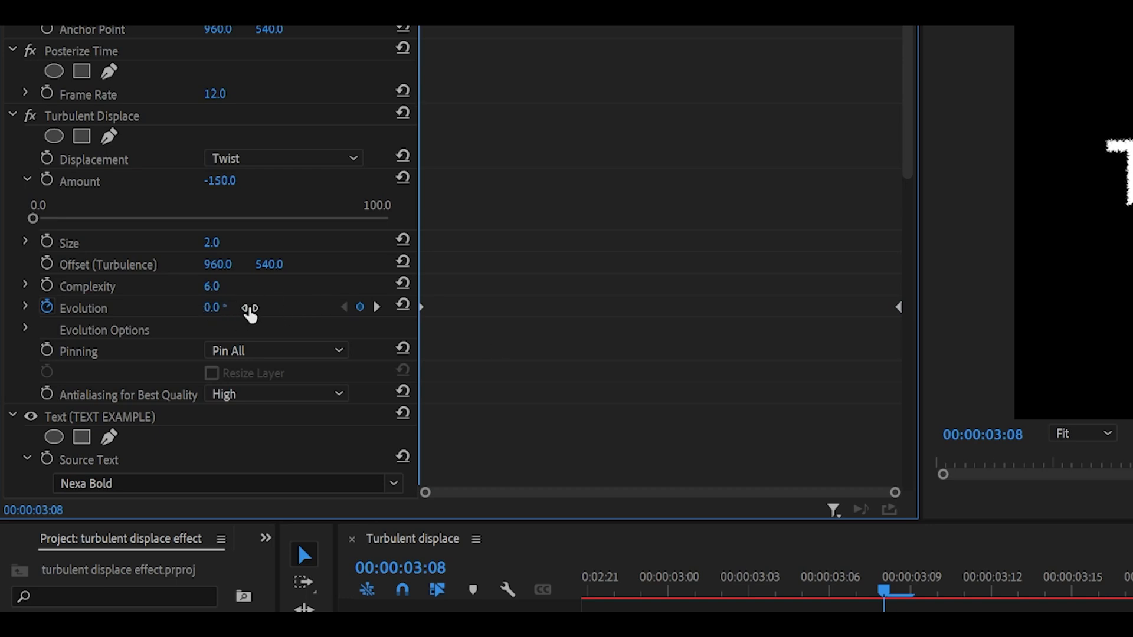
# Step: Try 359.0° and 1x354.0° on the Evolution keyframe at 00:00:03:22, return it to 2x0.0°, and play the clip from 00:00:03:08
pyautogui.click(376, 307)
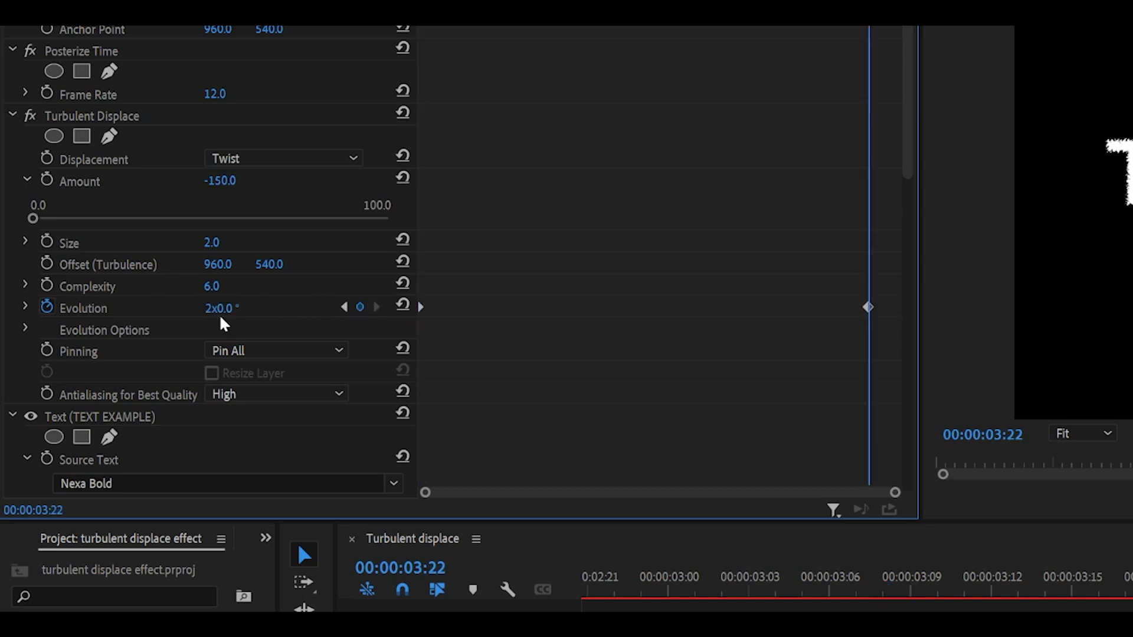
pyautogui.moveTo(229, 309); pyautogui.dragTo(14, 310)
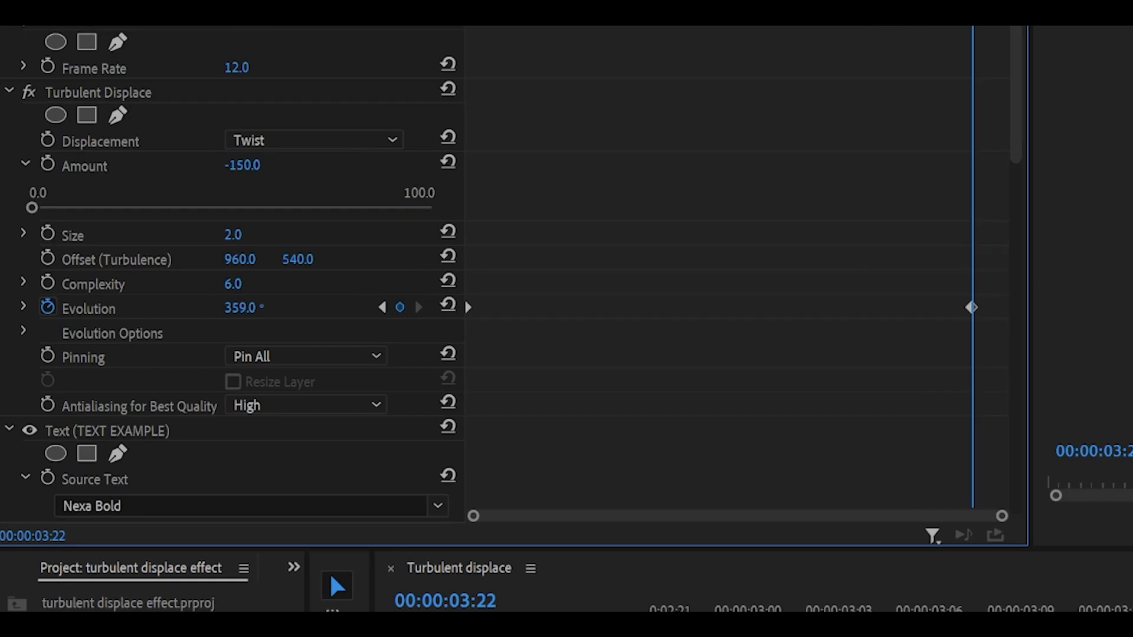
pyautogui.moveTo(241, 308); pyautogui.dragTo(242, 308)
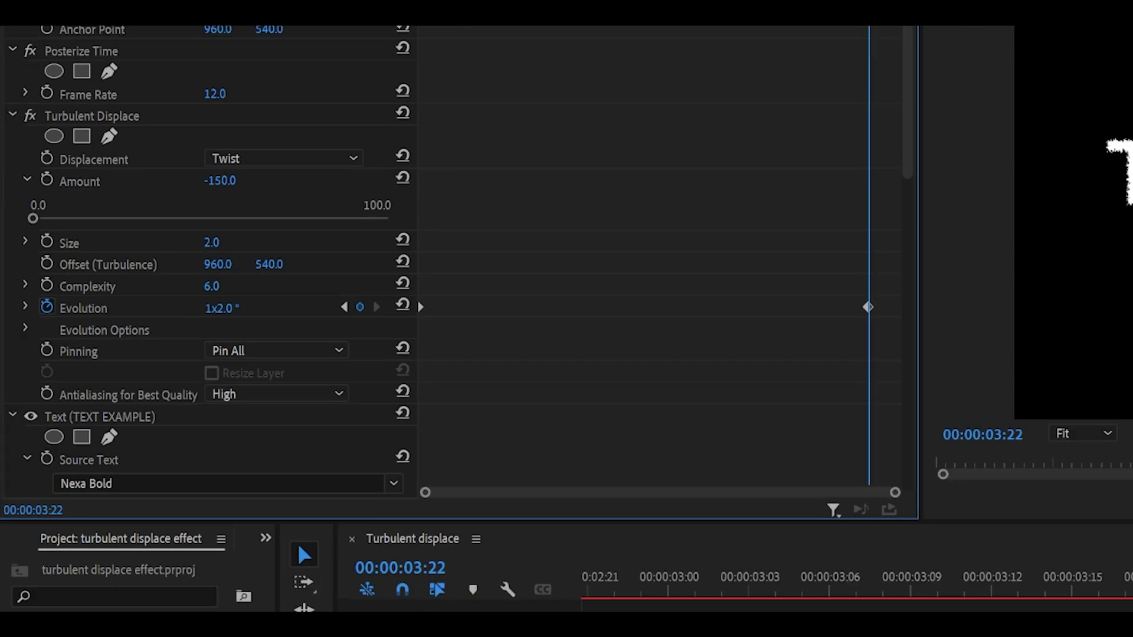
pyautogui.moveTo(222, 308); pyautogui.dragTo(537, 308)
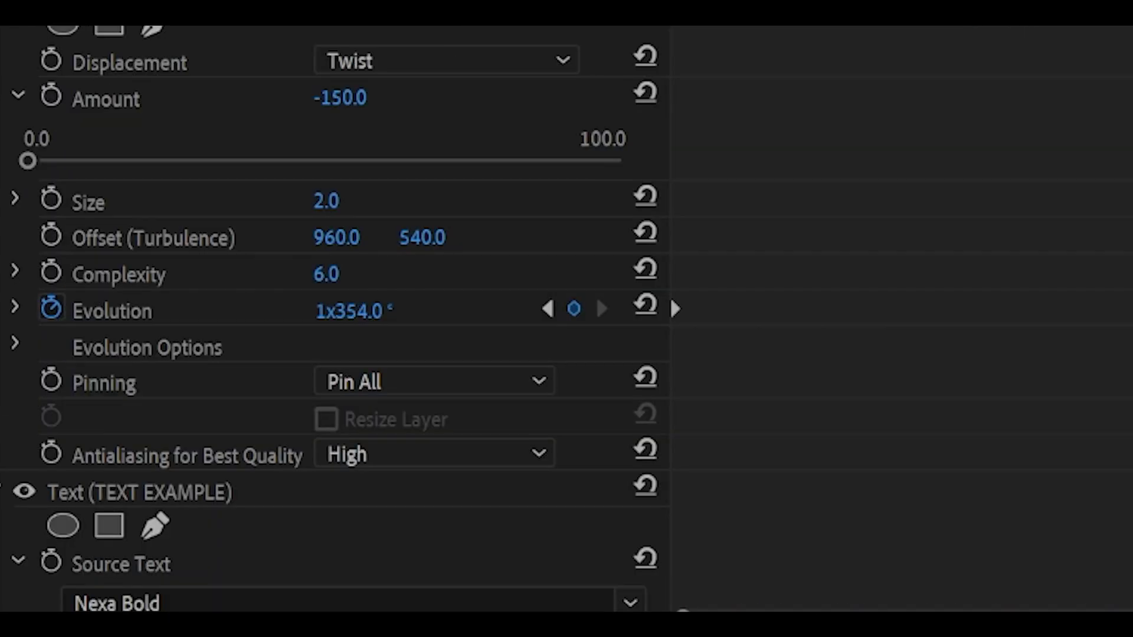
pyautogui.moveTo(354, 311); pyautogui.dragTo(360, 311)
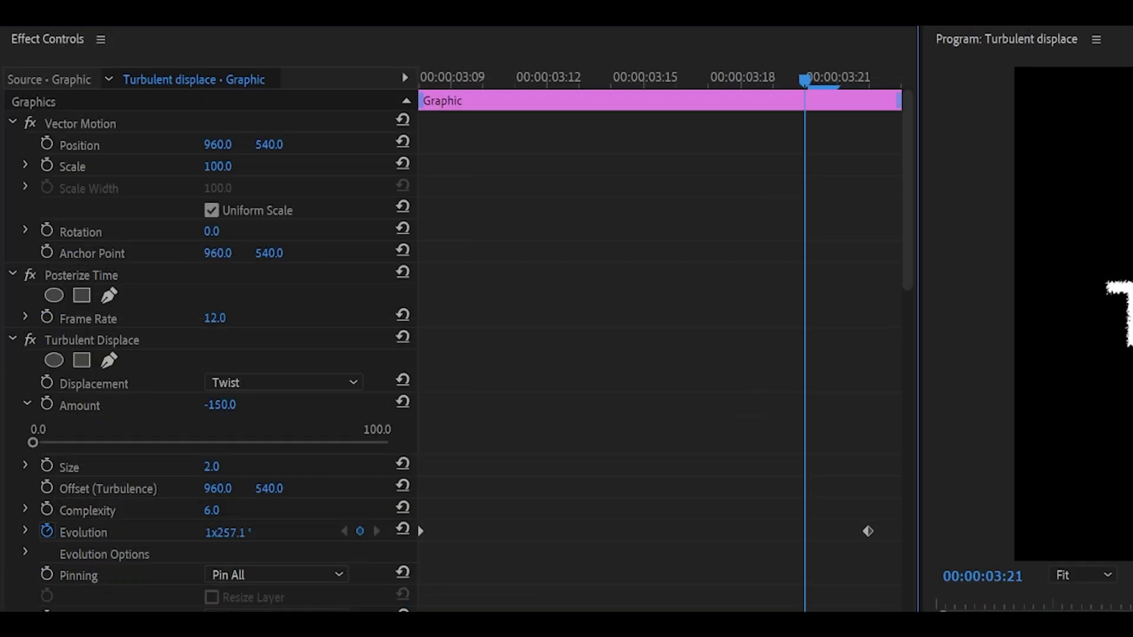
pyautogui.press('Up')
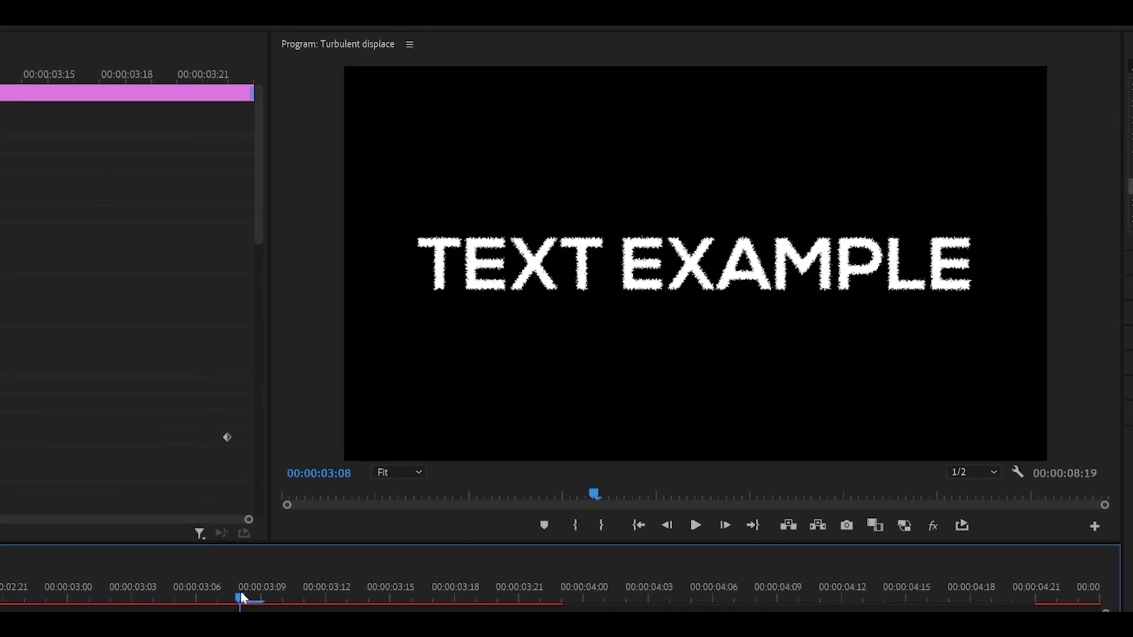
pyautogui.press('space')
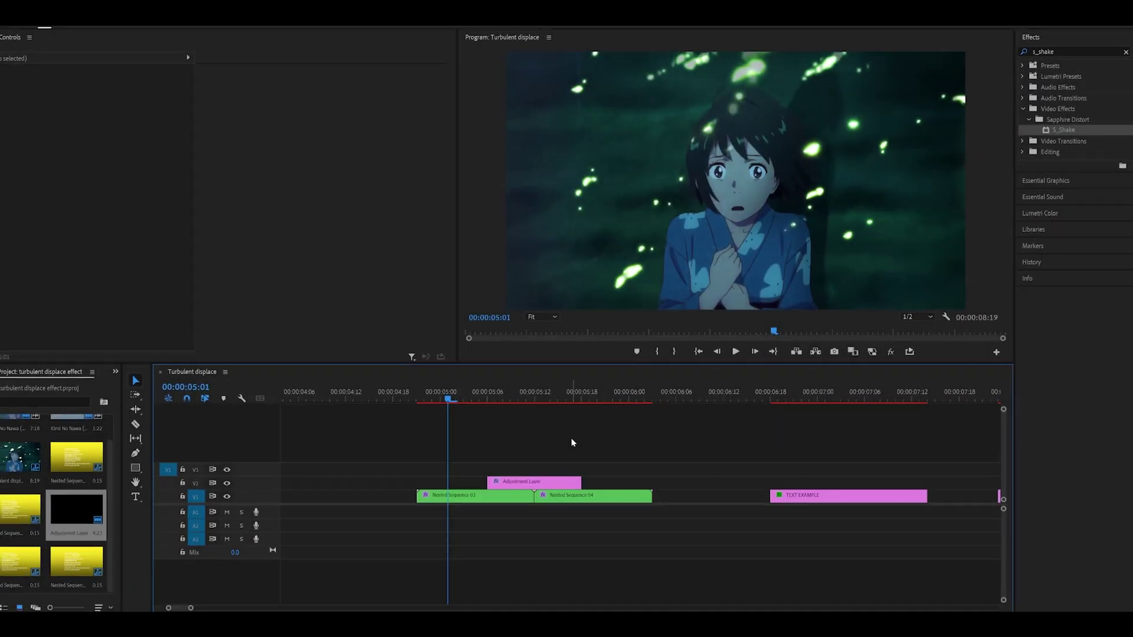